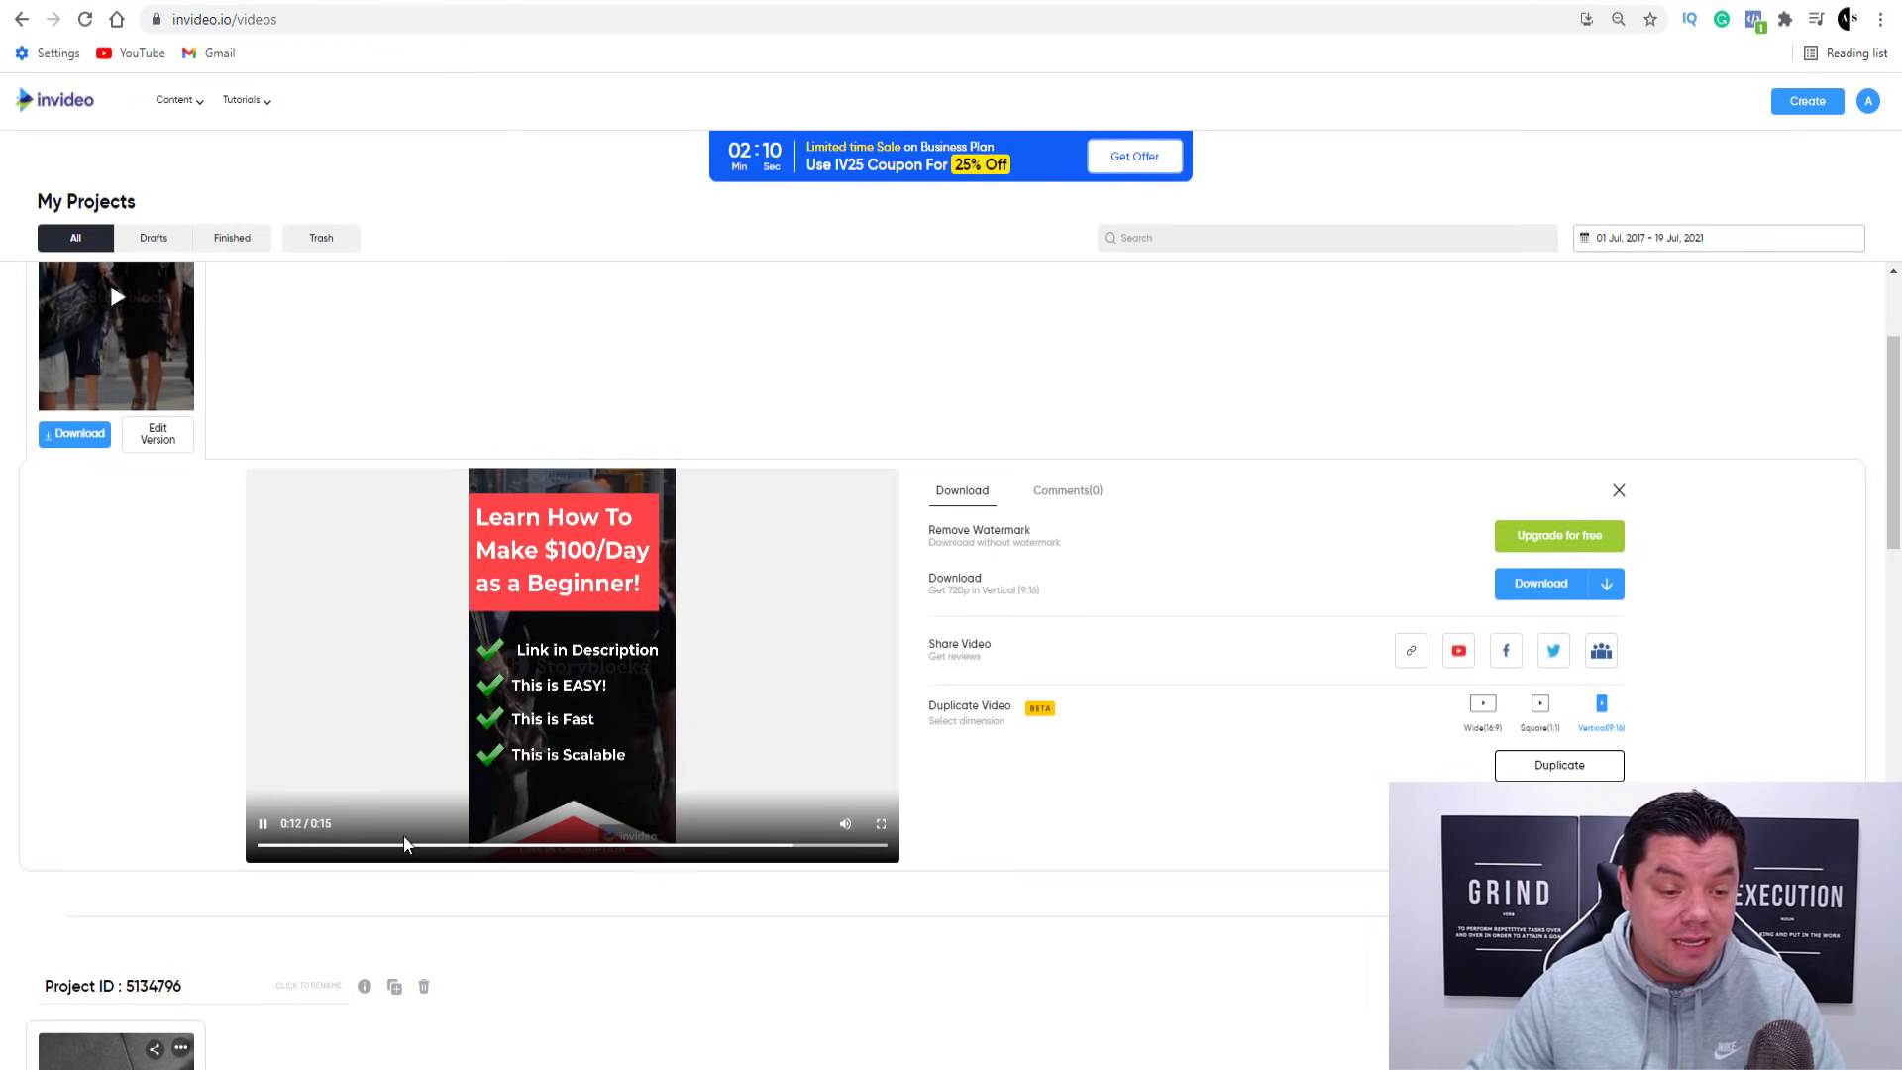
Step: Pause the finished vertical video's preview and download the video in 720p, 9:16
{"action": "left_click", "coordinate": [263, 825]}
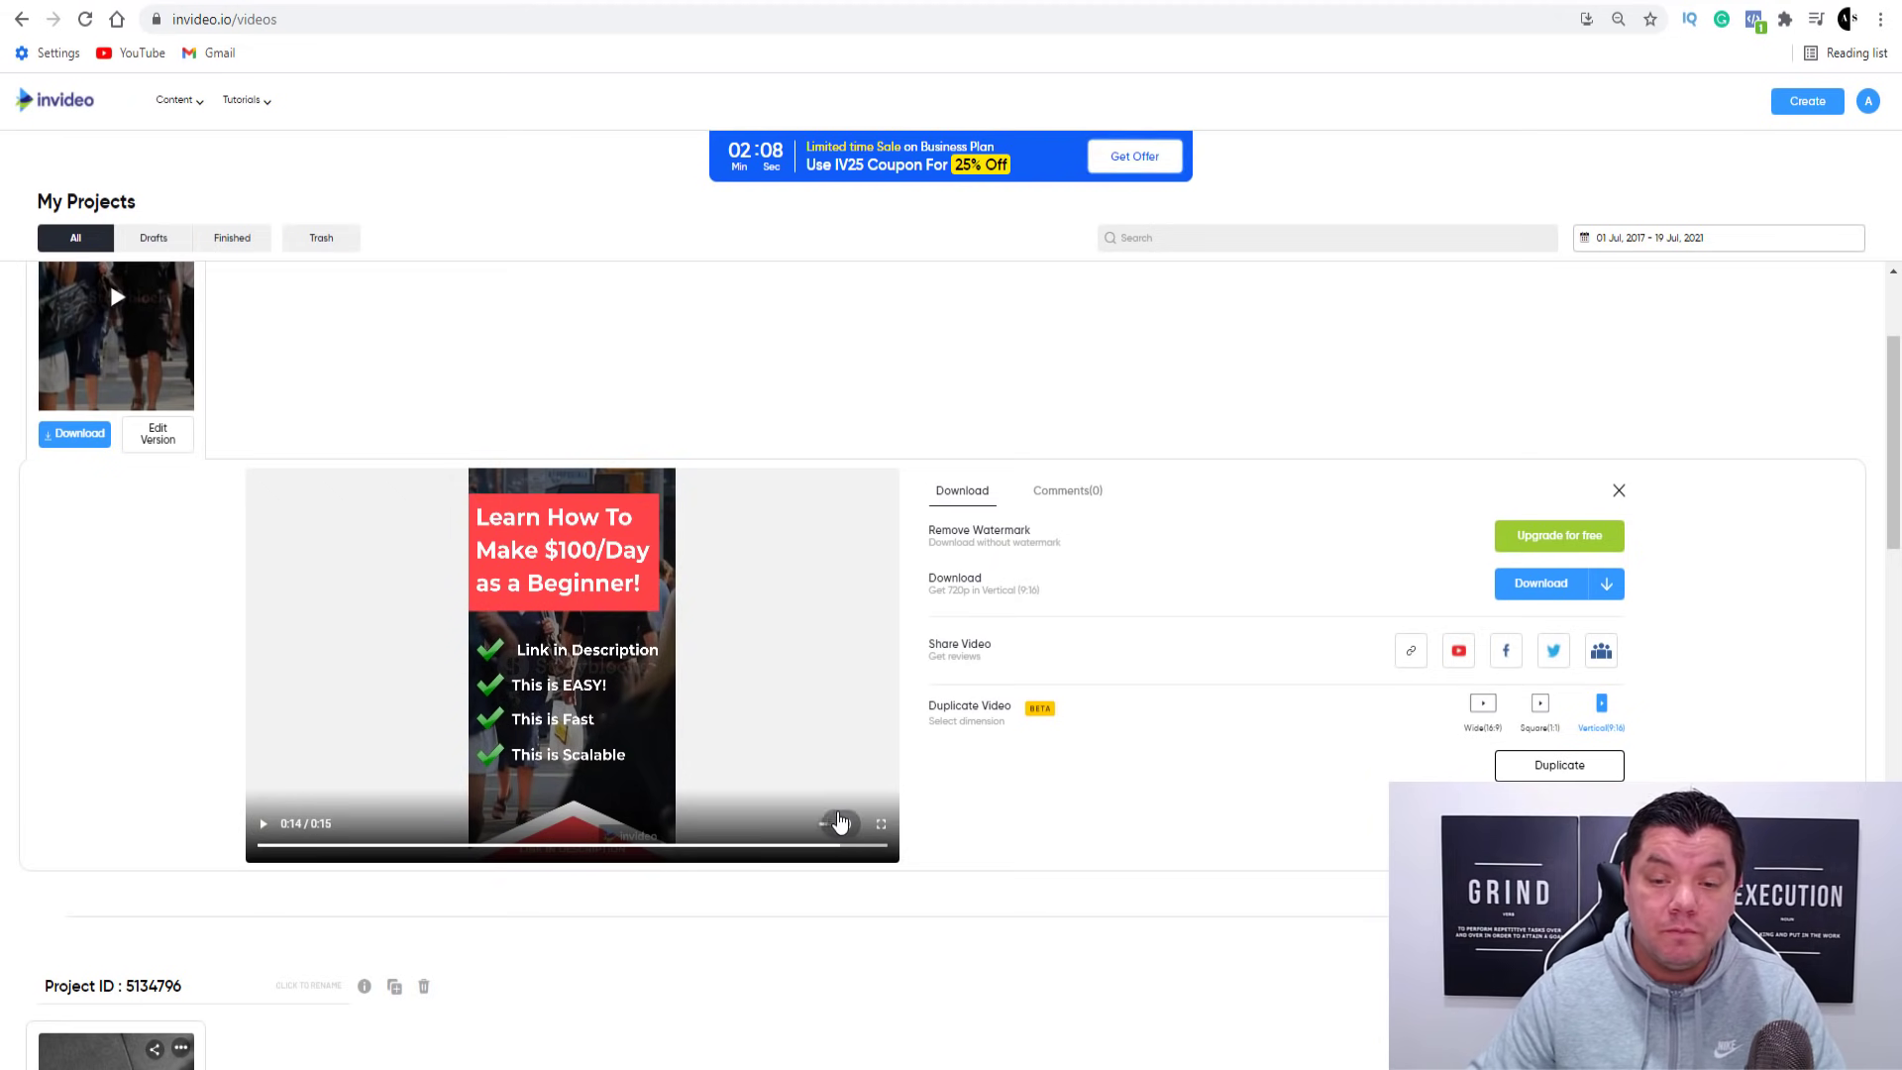
{"action": "left_click", "coordinate": [1539, 590]}
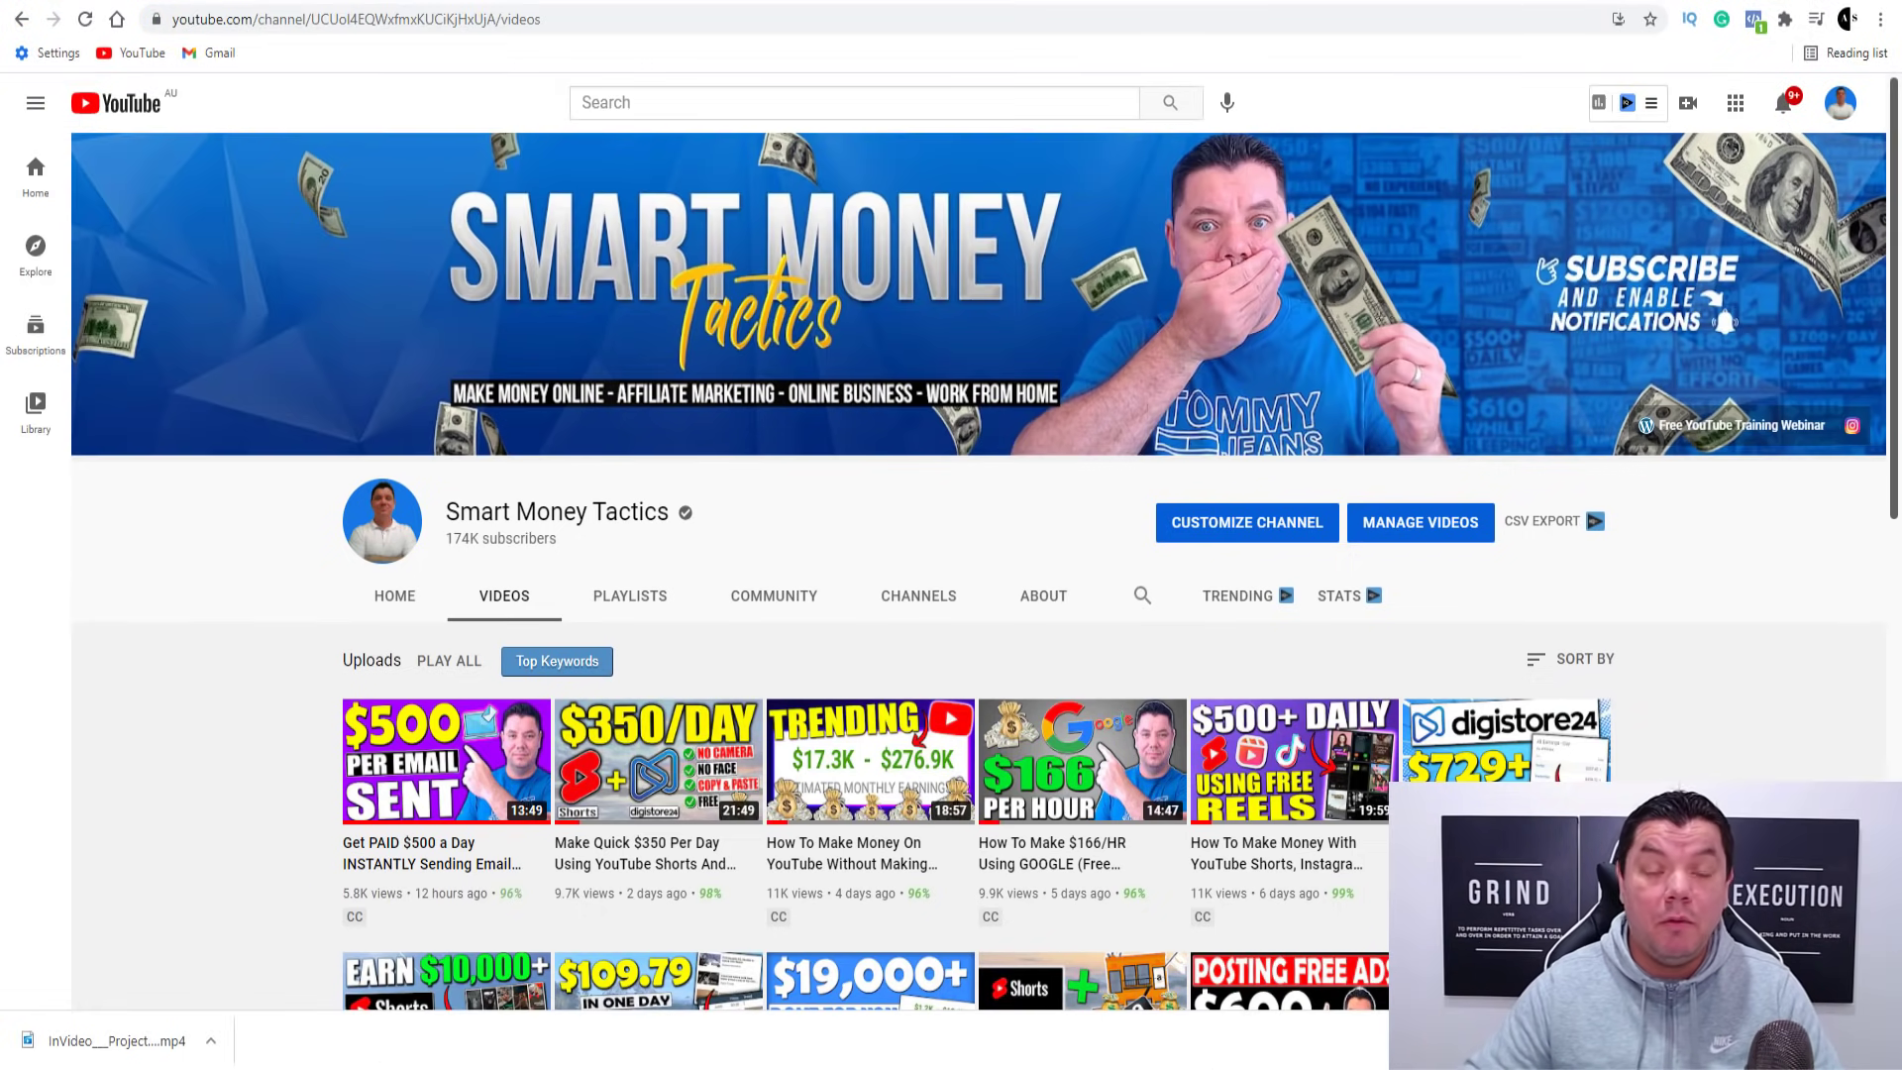
Step: Start a new video upload on the YouTube channel, using the downloaded InVideo MP4 file
{"action": "left_click", "coordinate": [1689, 107]}
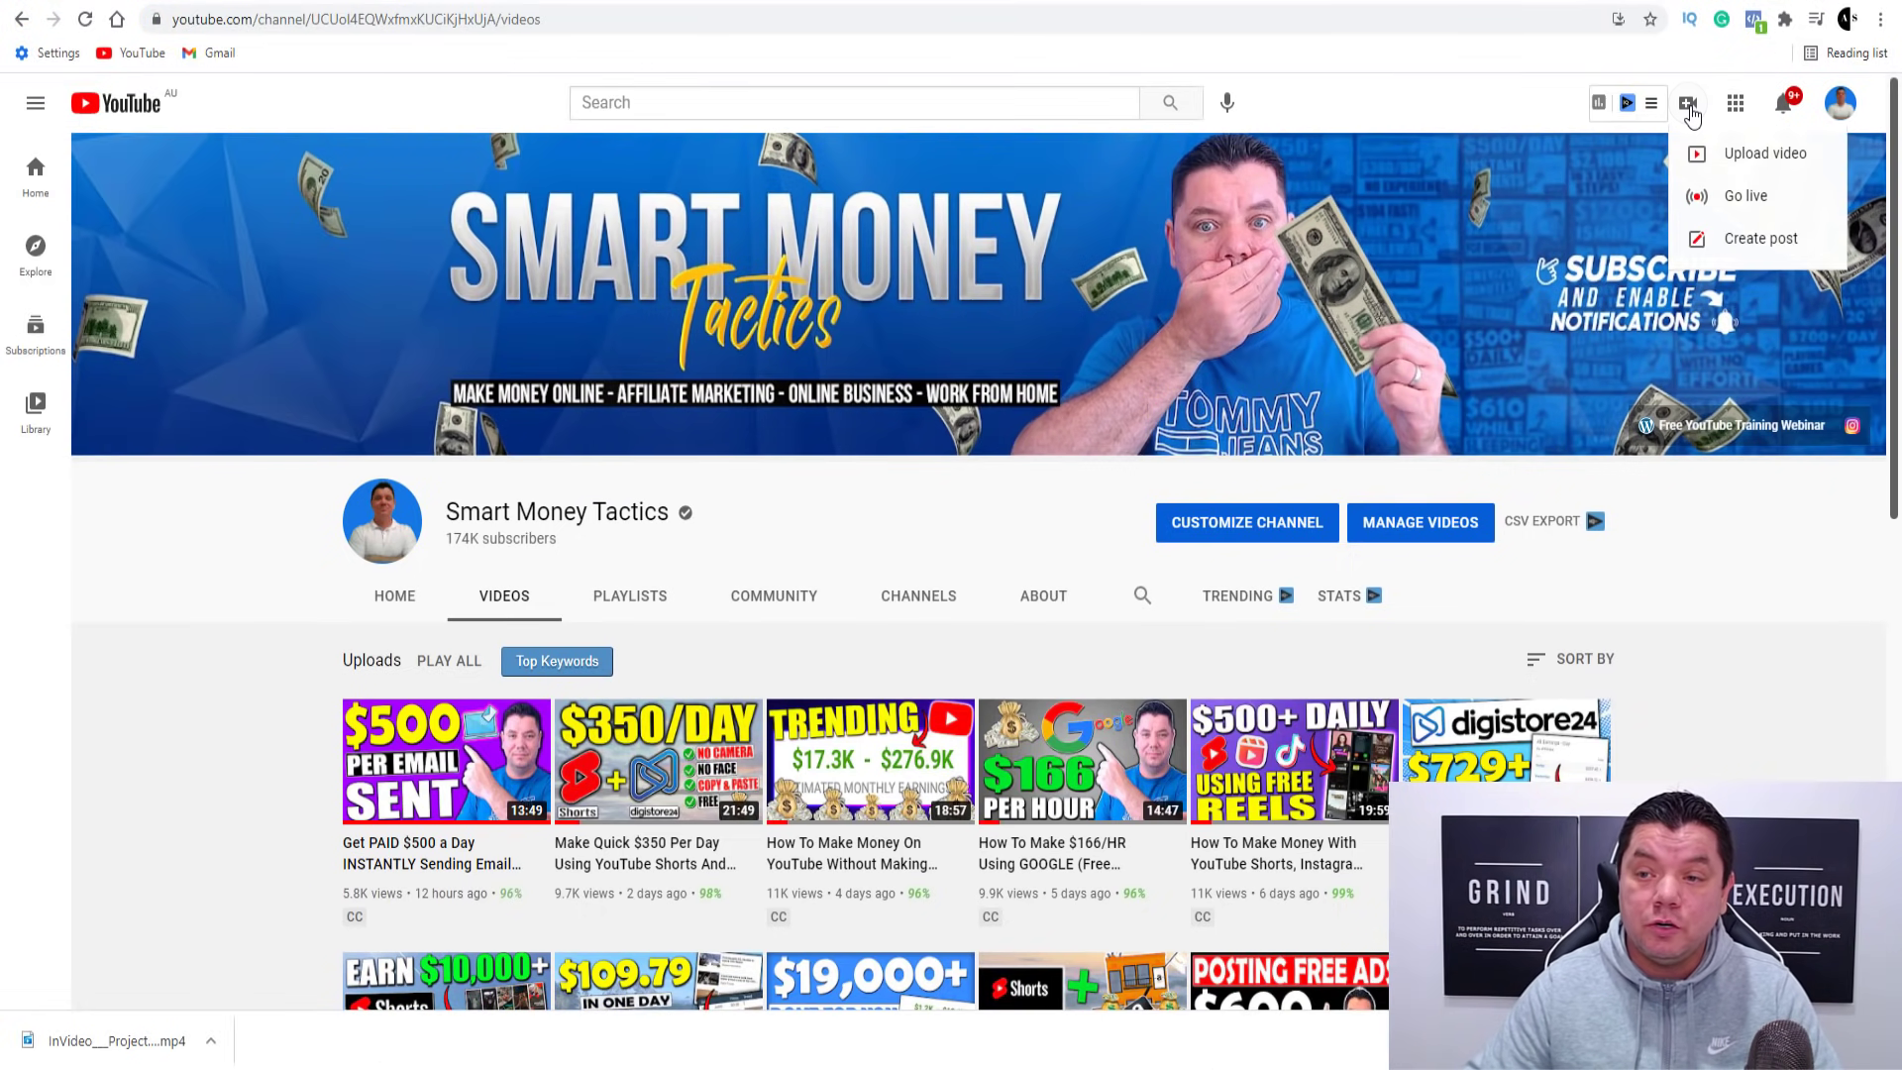
{"action": "left_click", "coordinate": [1743, 152]}
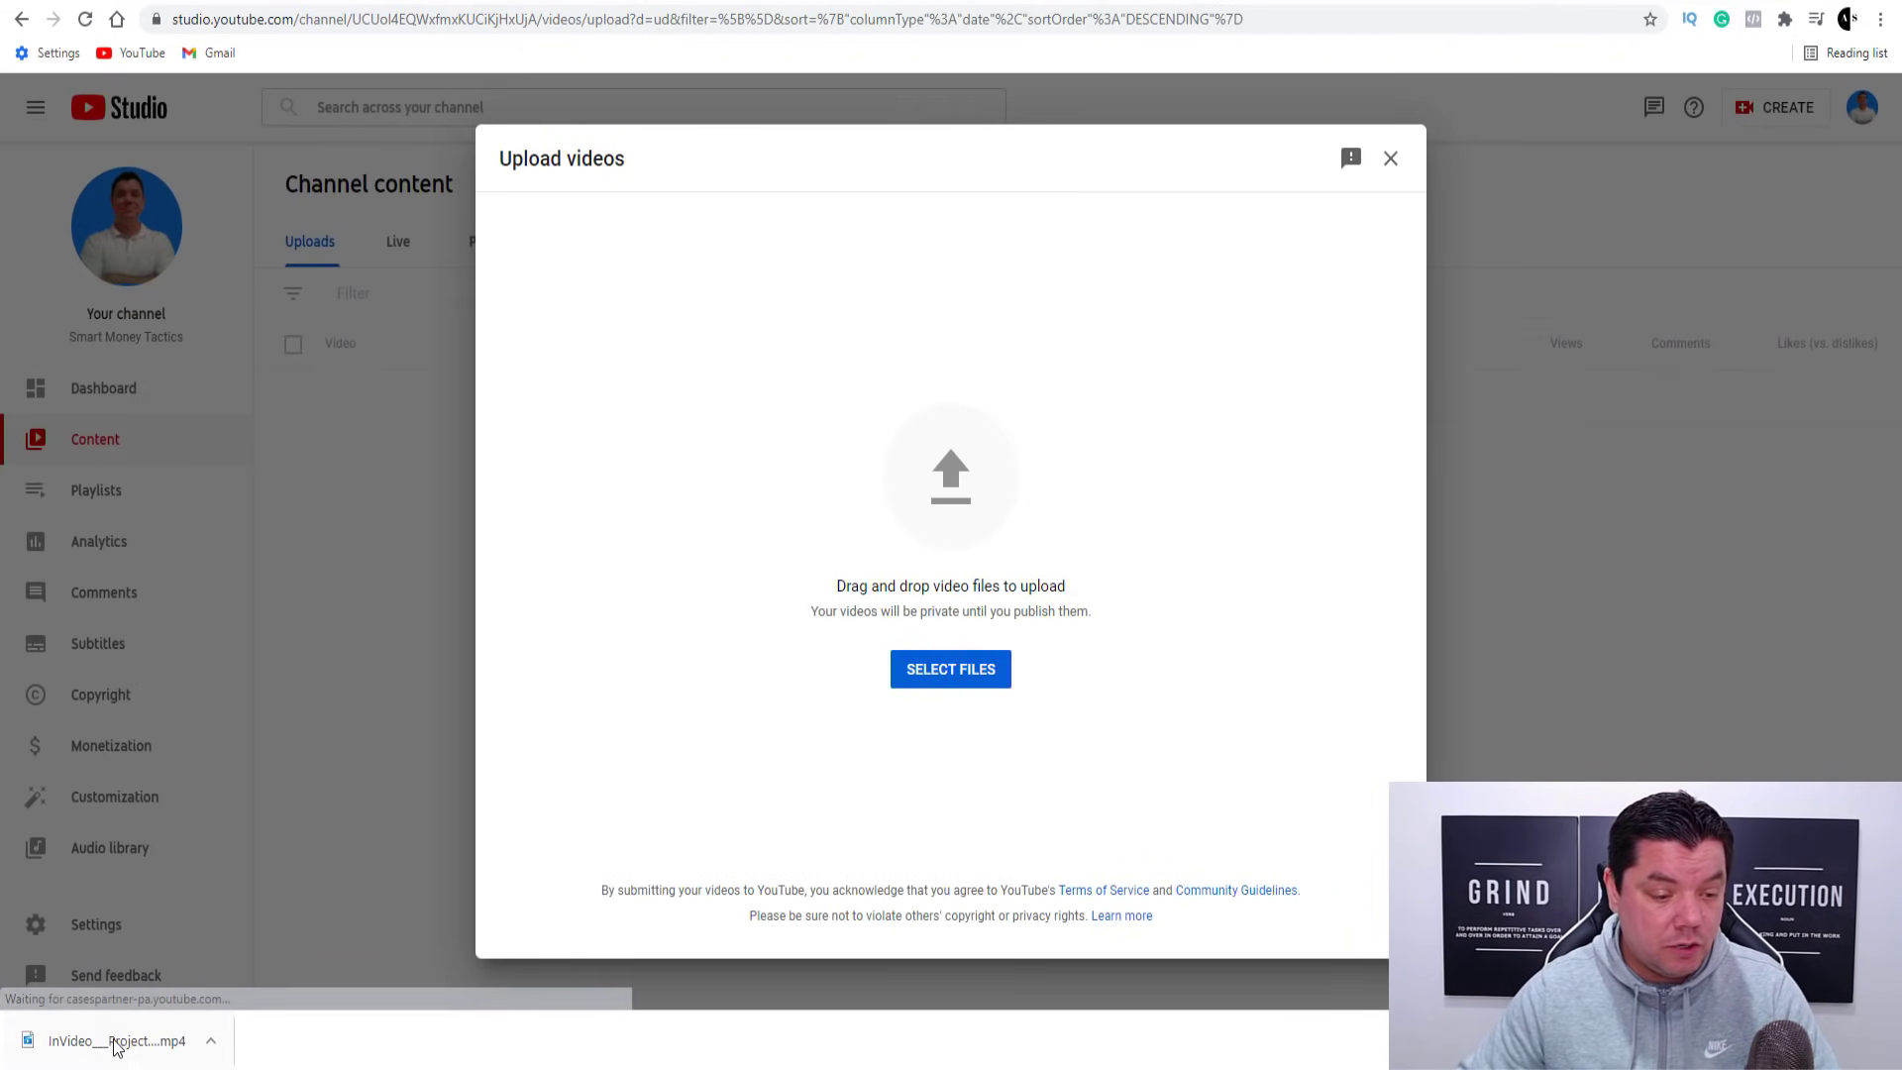
{"action": "left_click_drag", "start_coordinate": [111, 1056], "coordinate": [959, 473]}
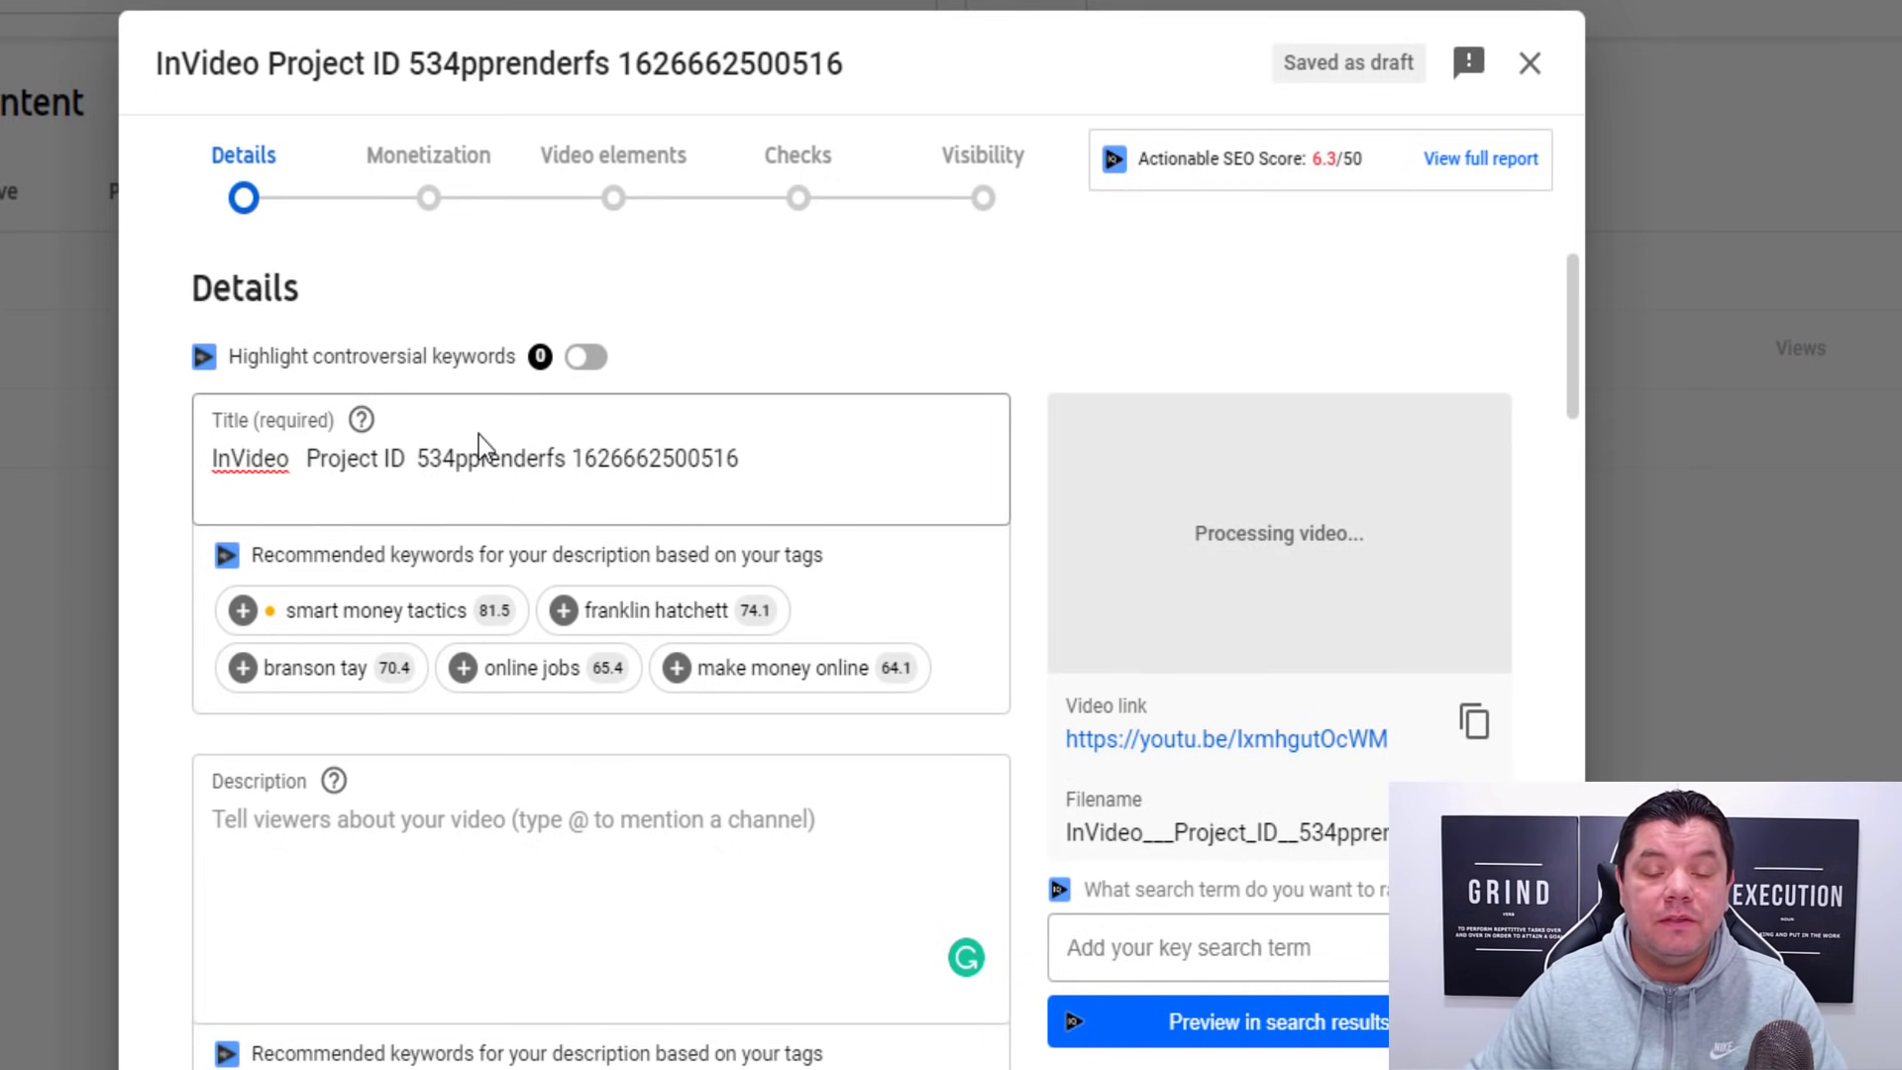
Step: Replace the uploaded video's default title with "Affiliate Marketing For Beginners #Shorts"
{"action": "left_click_drag", "start_coordinate": [739, 457], "coordinate": [203, 481]}
{"action": "type", "text": "Aff"}
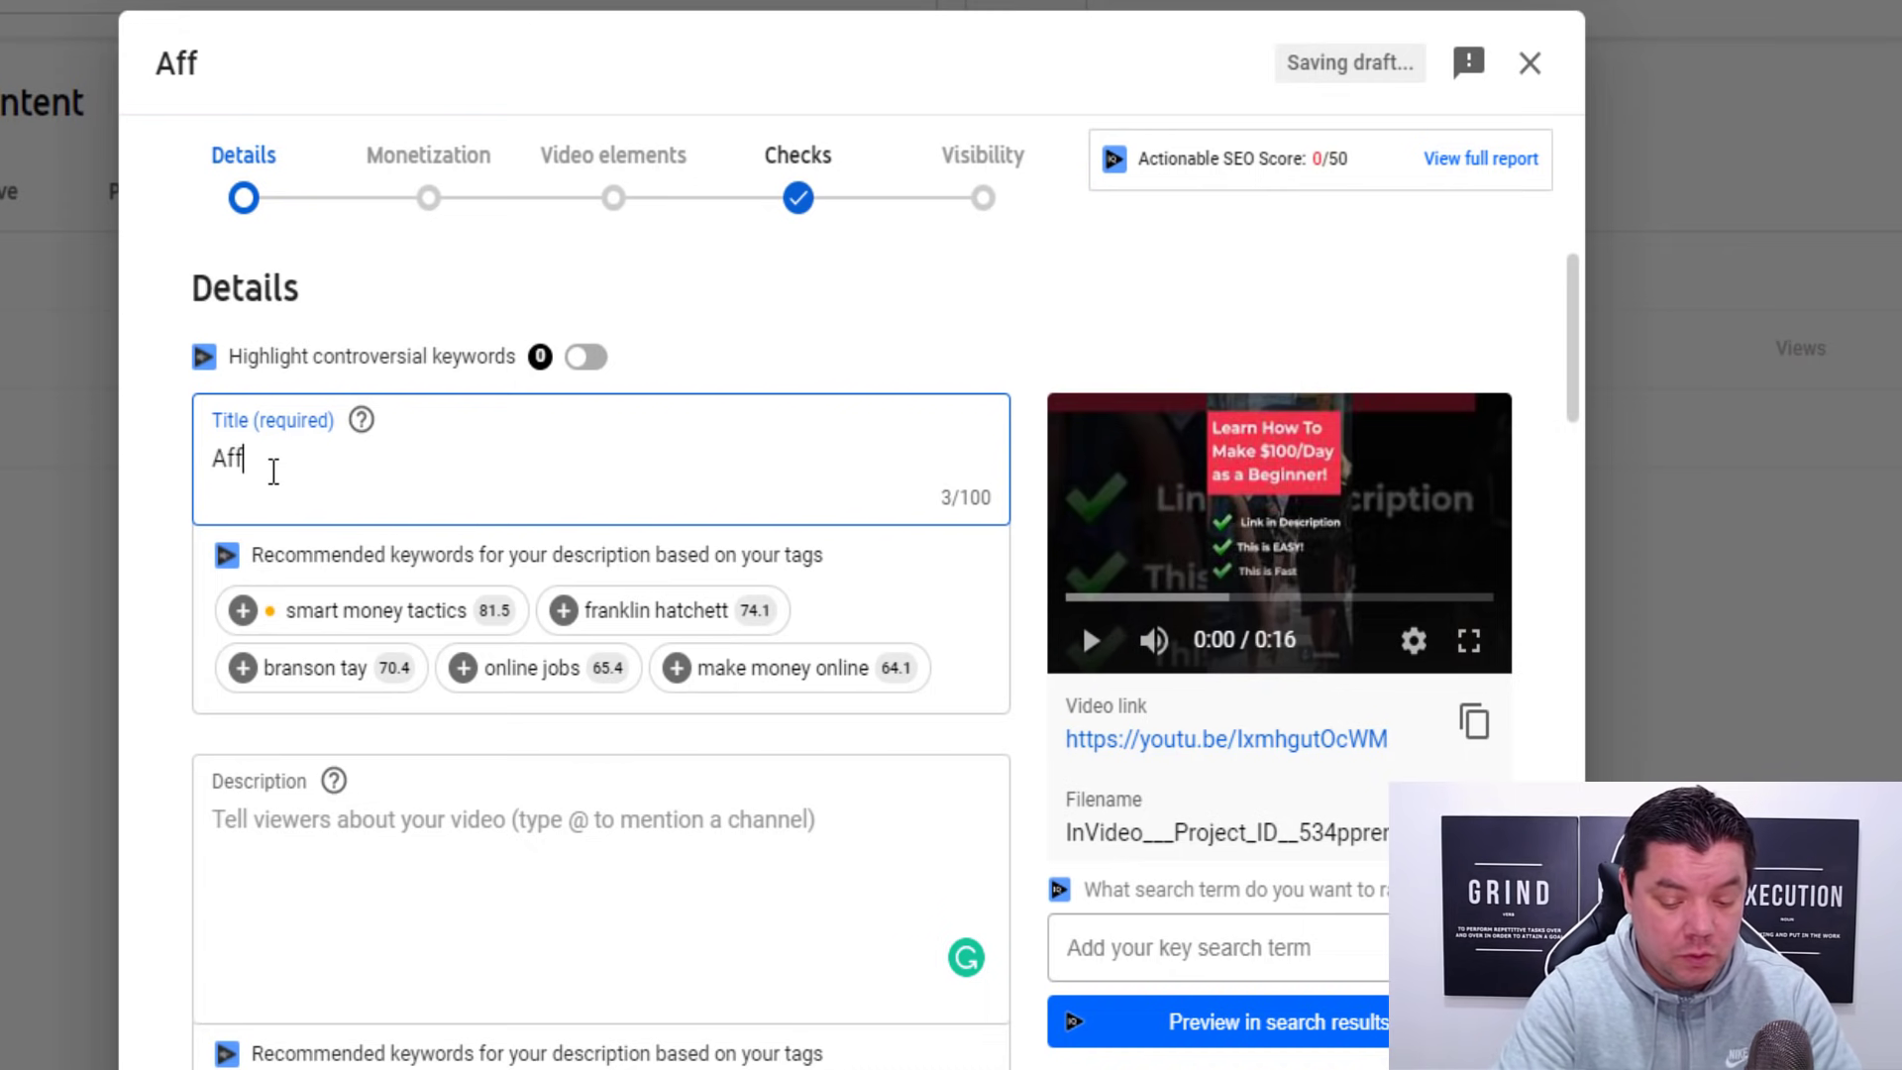
{"action": "type", "text": "iliate Mar"}
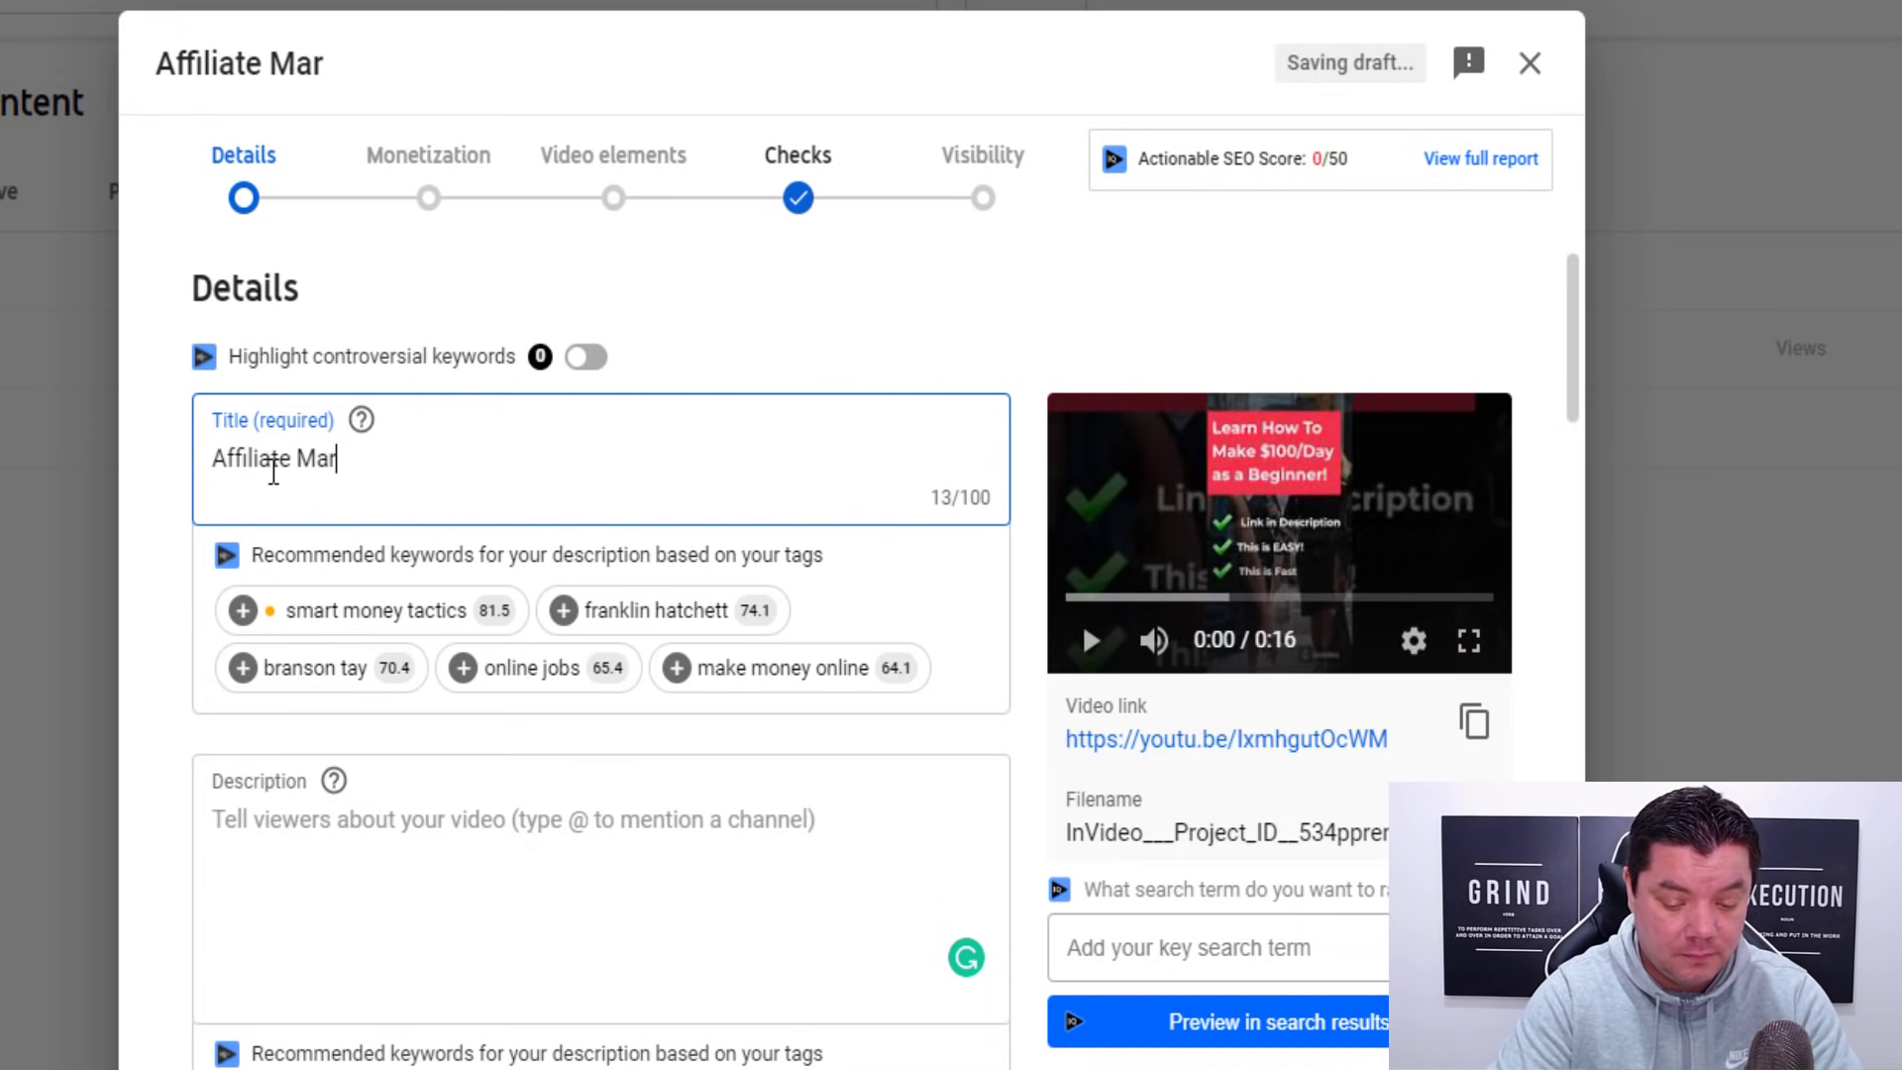
{"action": "type", "text": "keting For "}
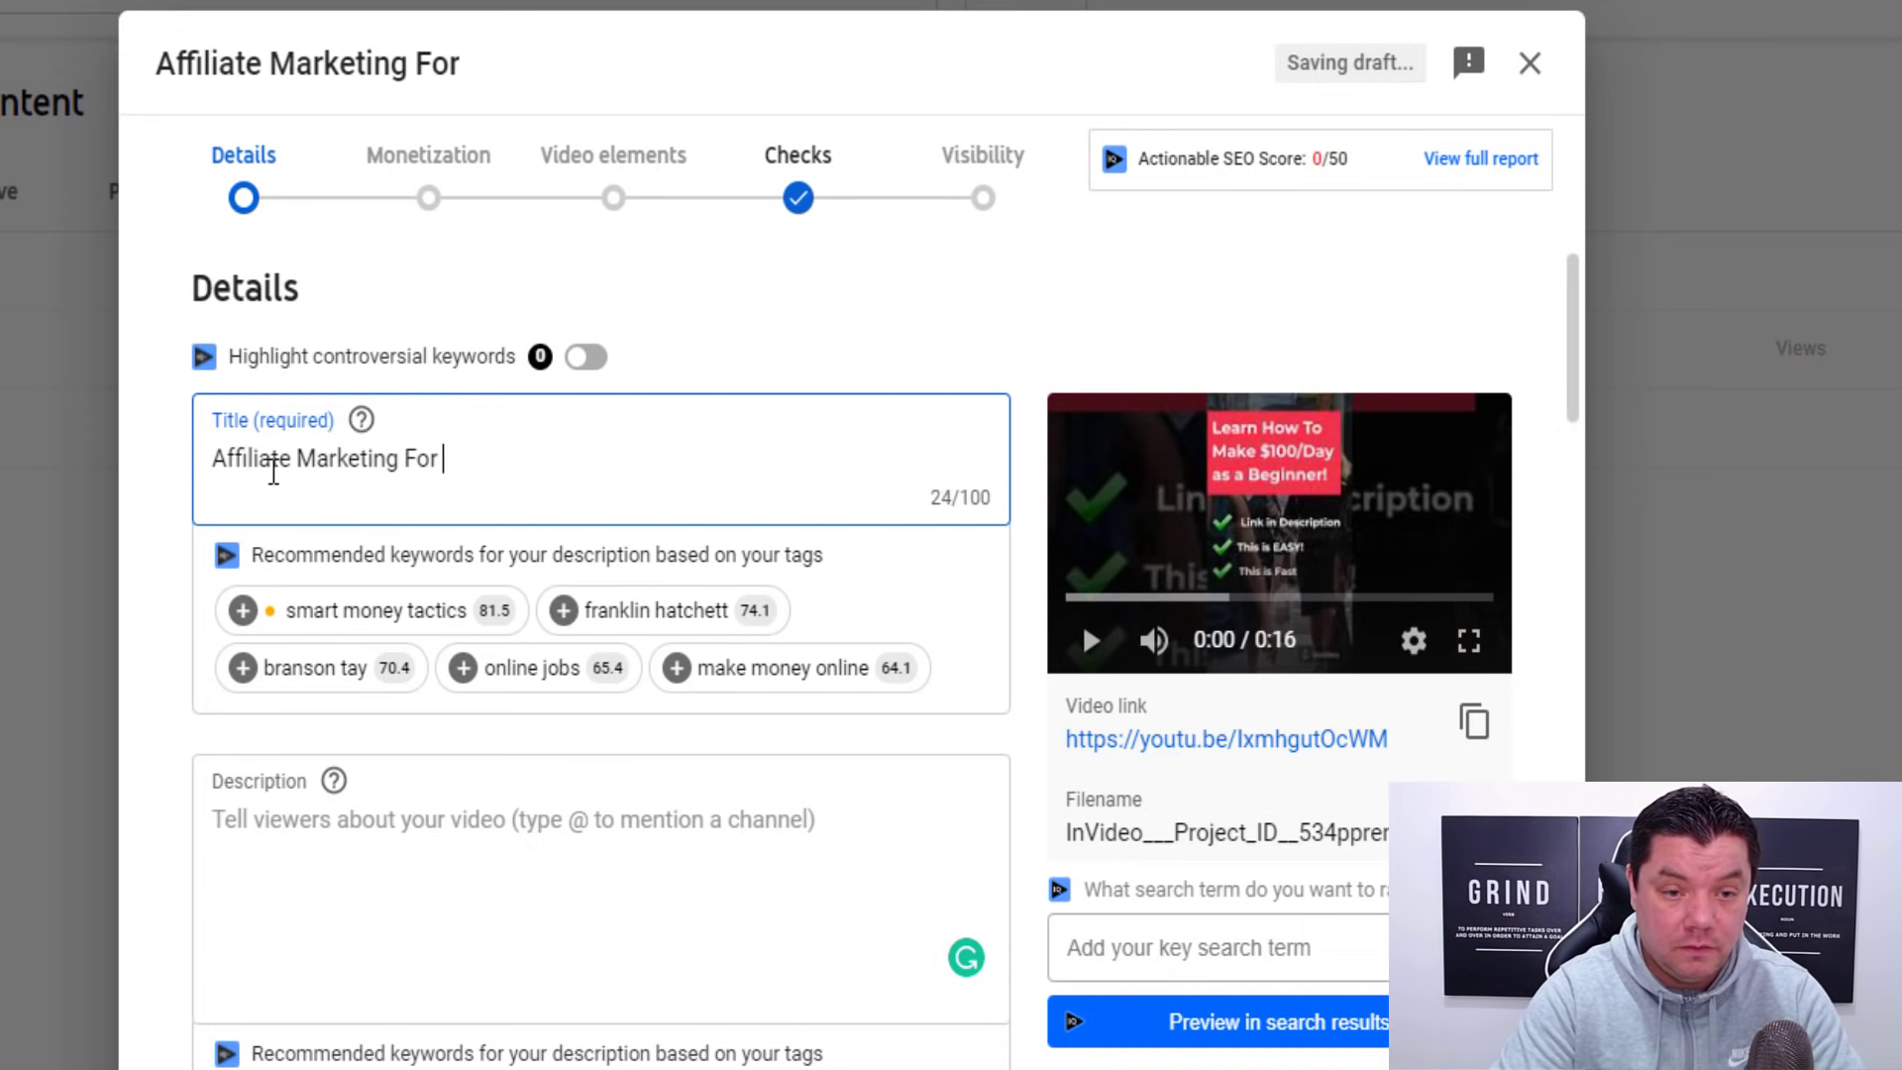
{"action": "type", "text": "G"}
{"action": "key", "text": "BackSpace"}
{"action": "type", "text": "Begin"}
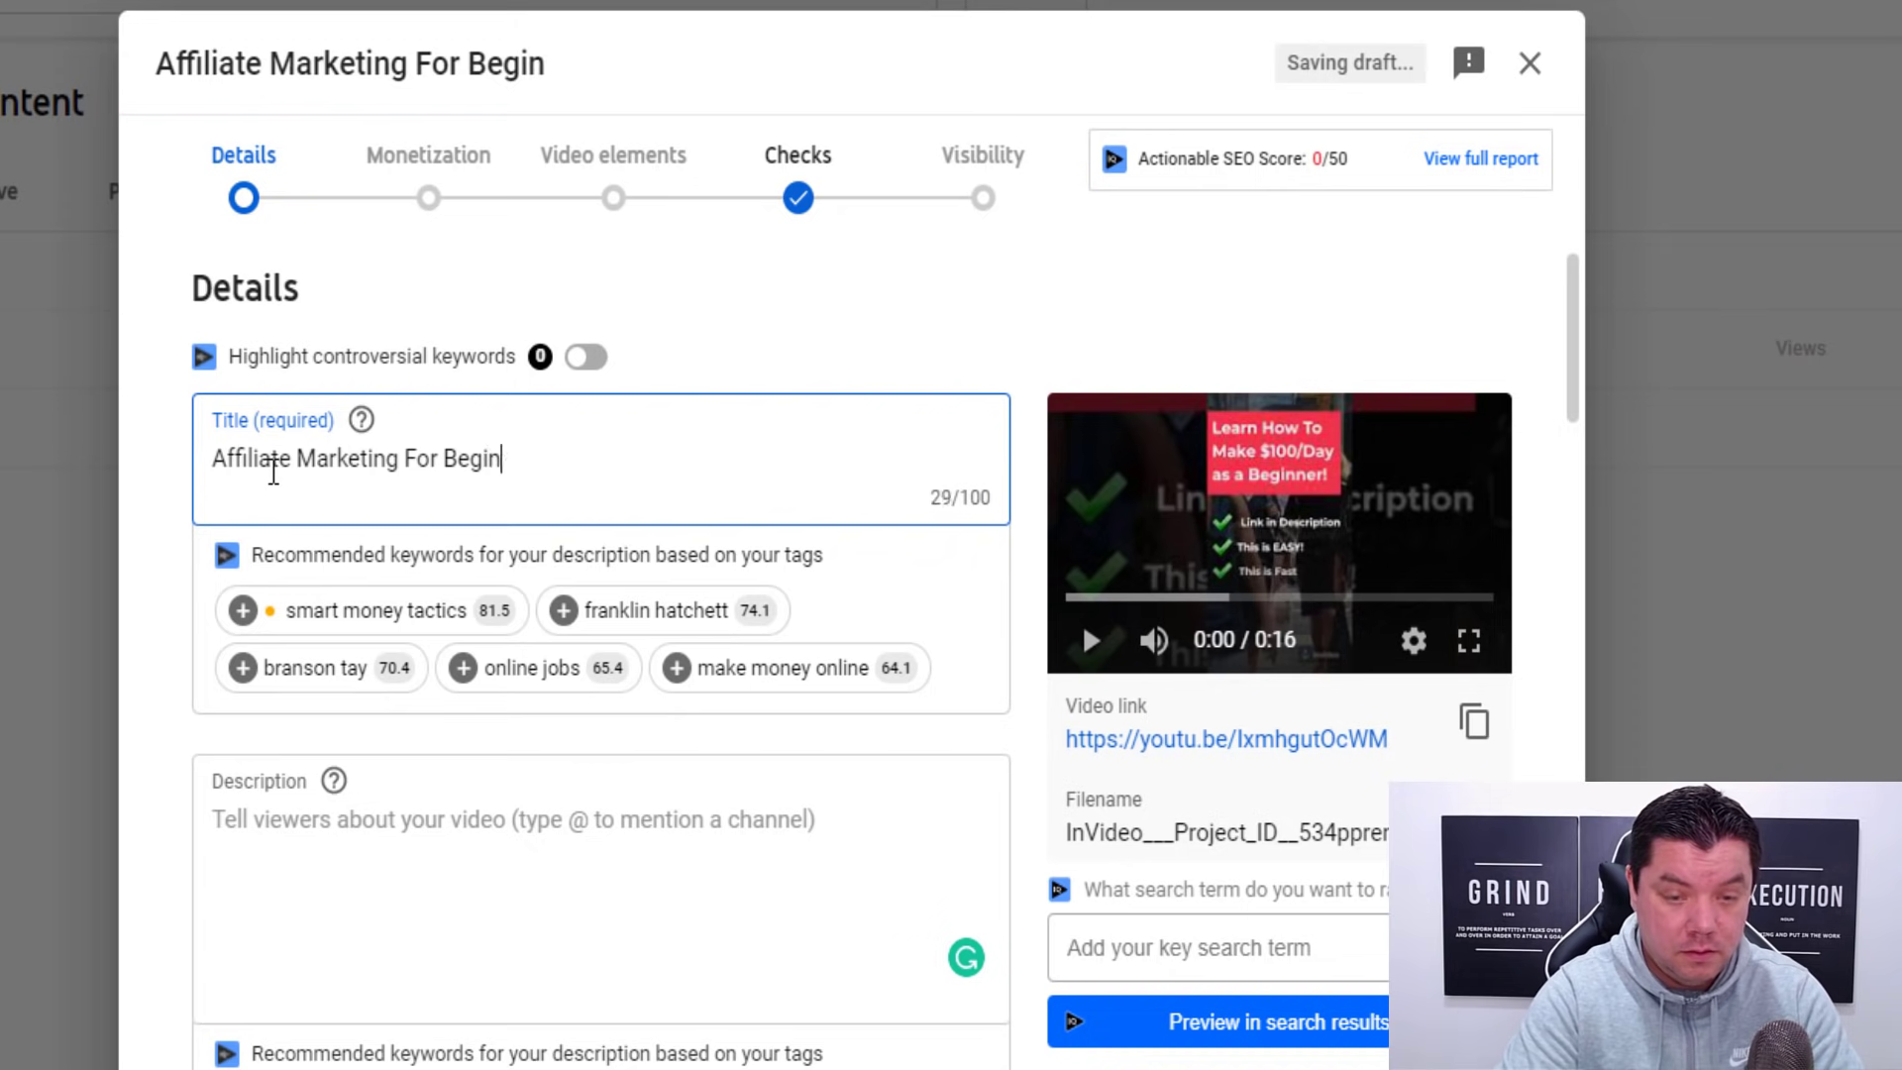
{"action": "type", "text": "ners "}
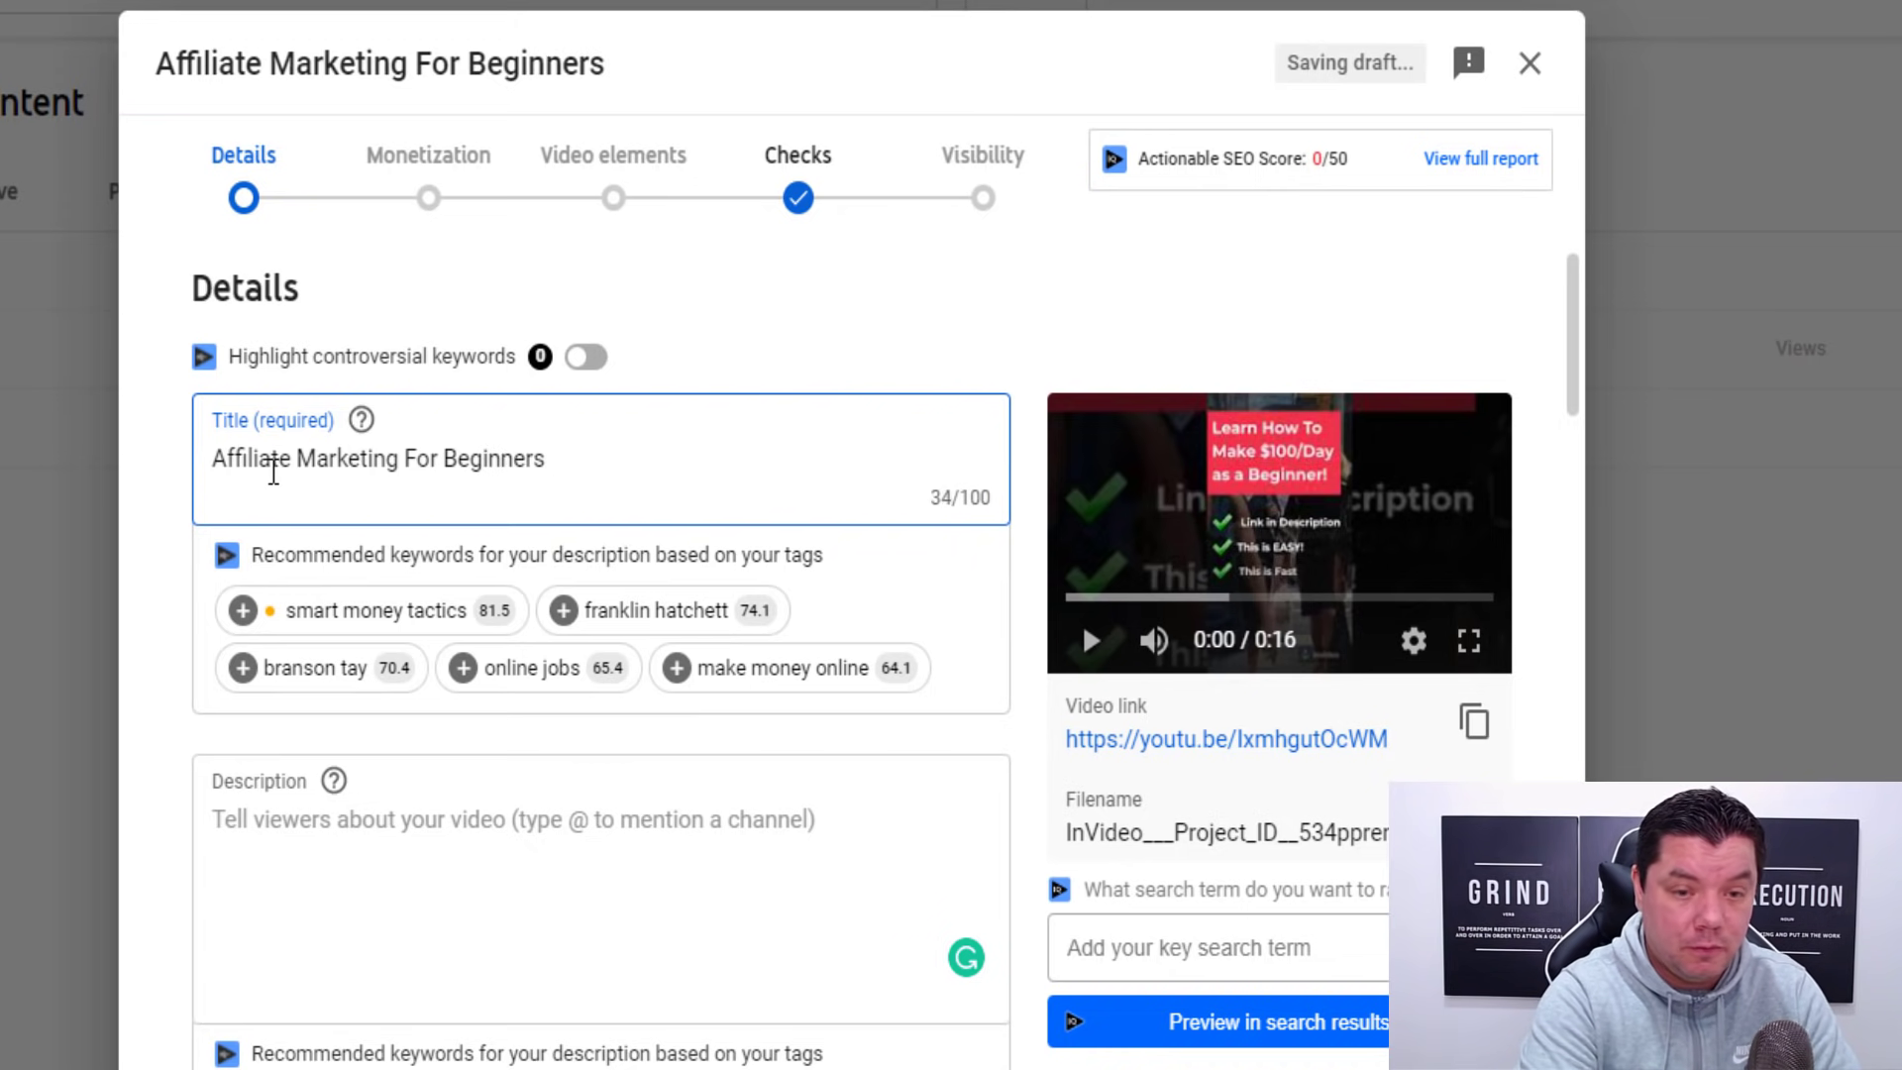
{"action": "type", "text": "#Shorts"}
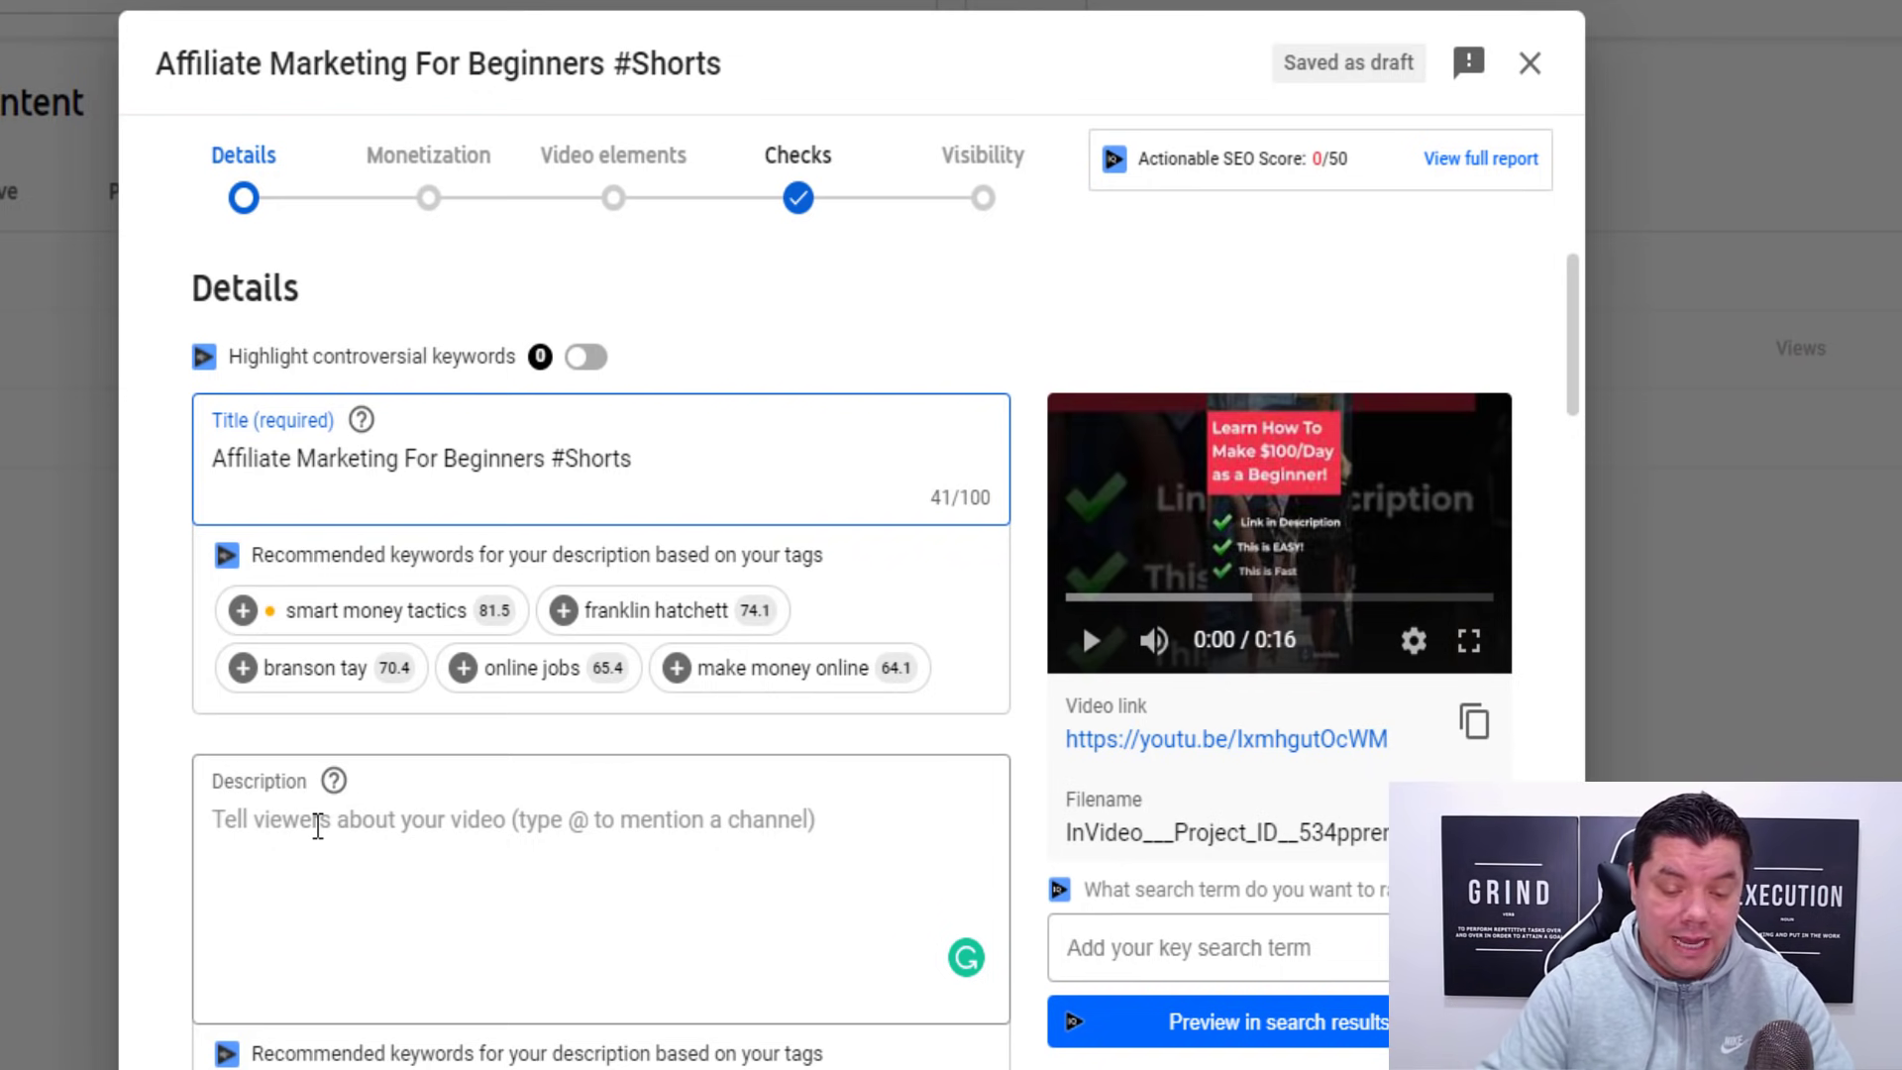
Step: Write "Click here to learn how to start affiliate marketing" in the video's description
{"action": "left_click", "coordinate": [317, 826]}
{"action": "type", "text": "Clic"}
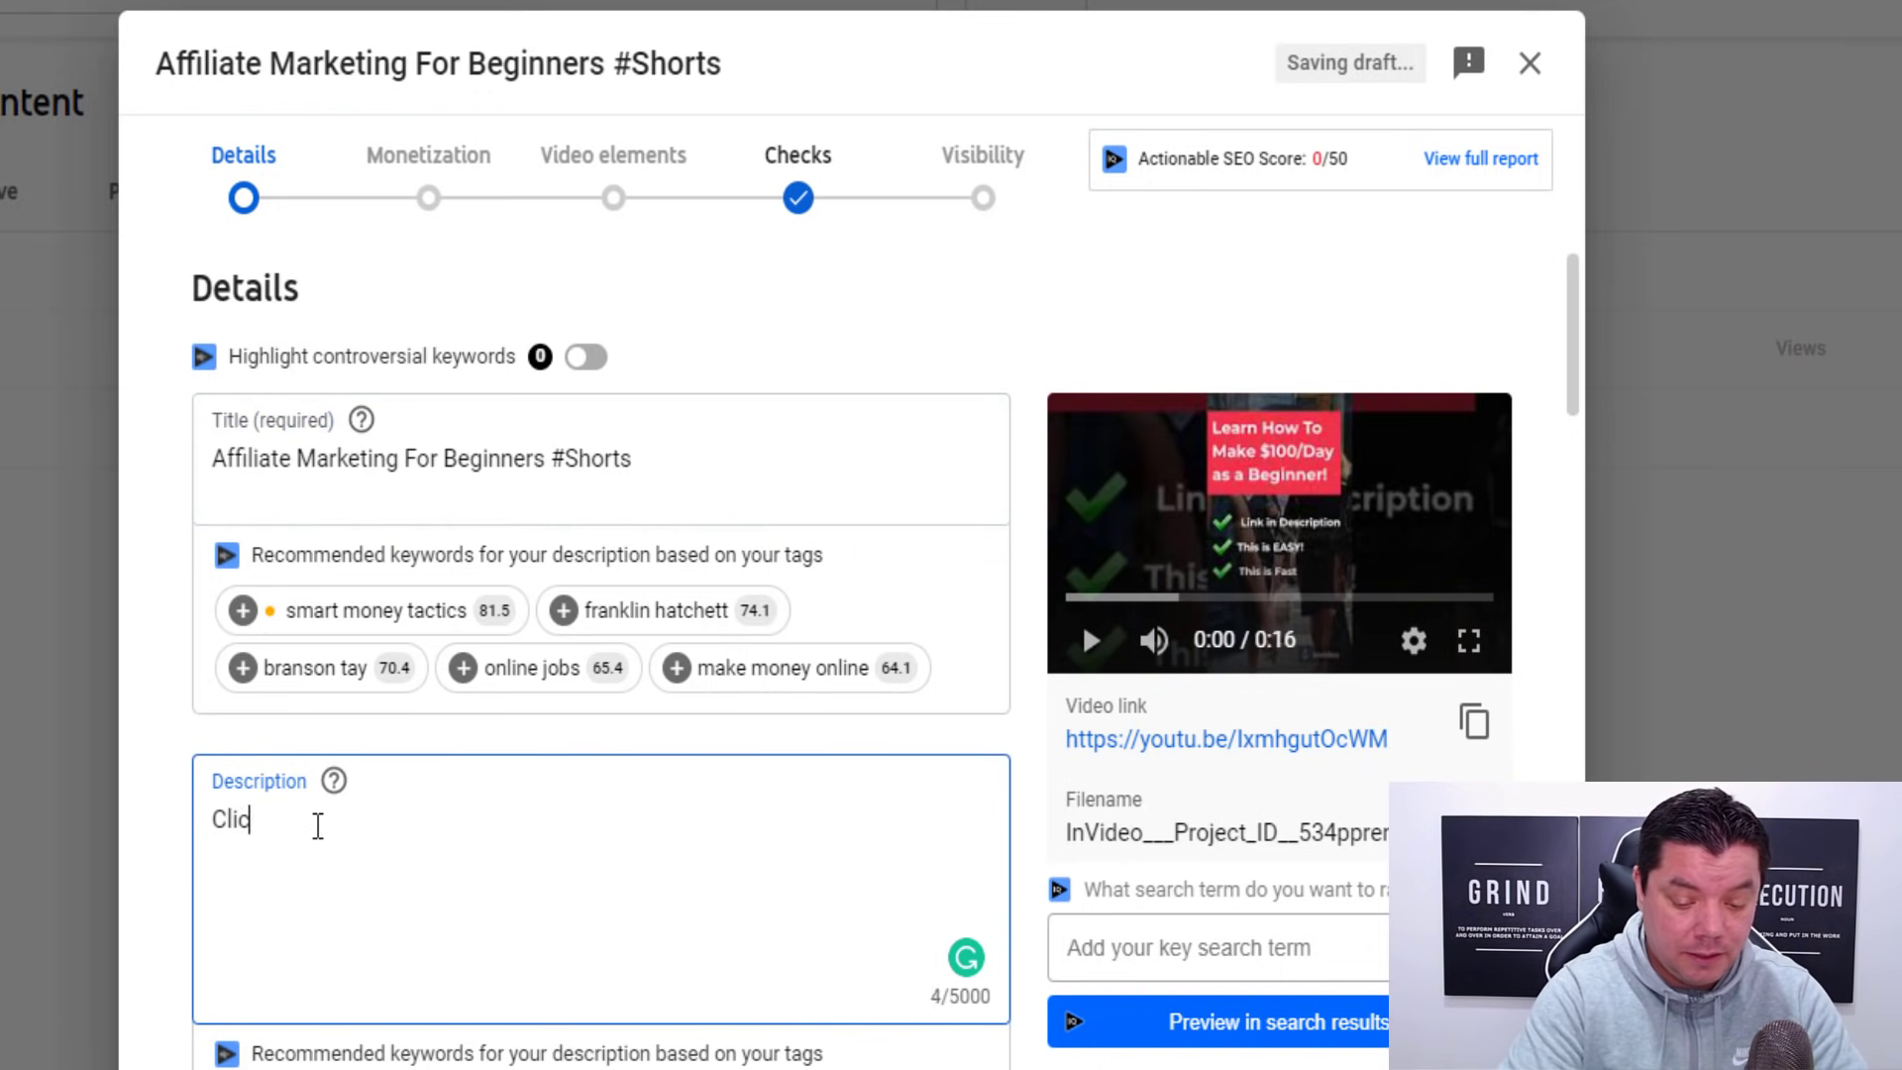
{"action": "type", "text": "k here to le"}
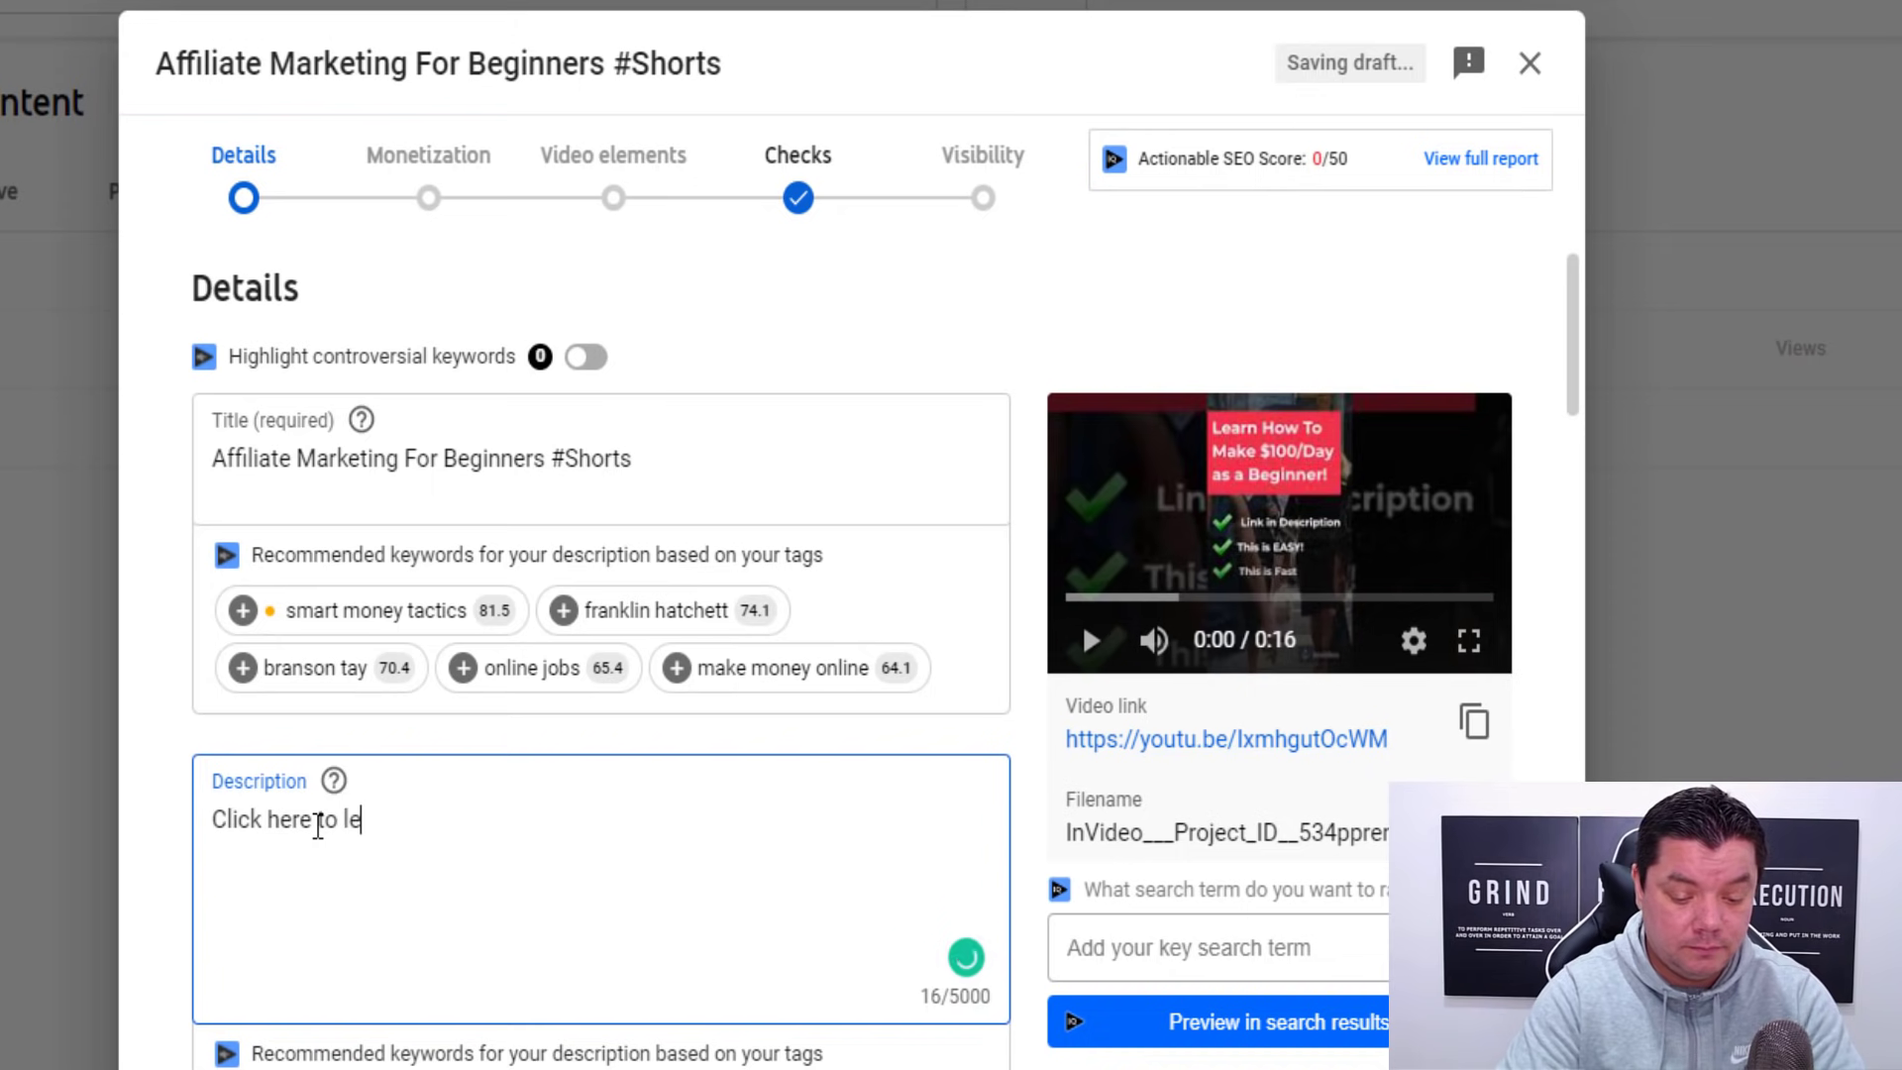
{"action": "type", "text": "arn how to star"}
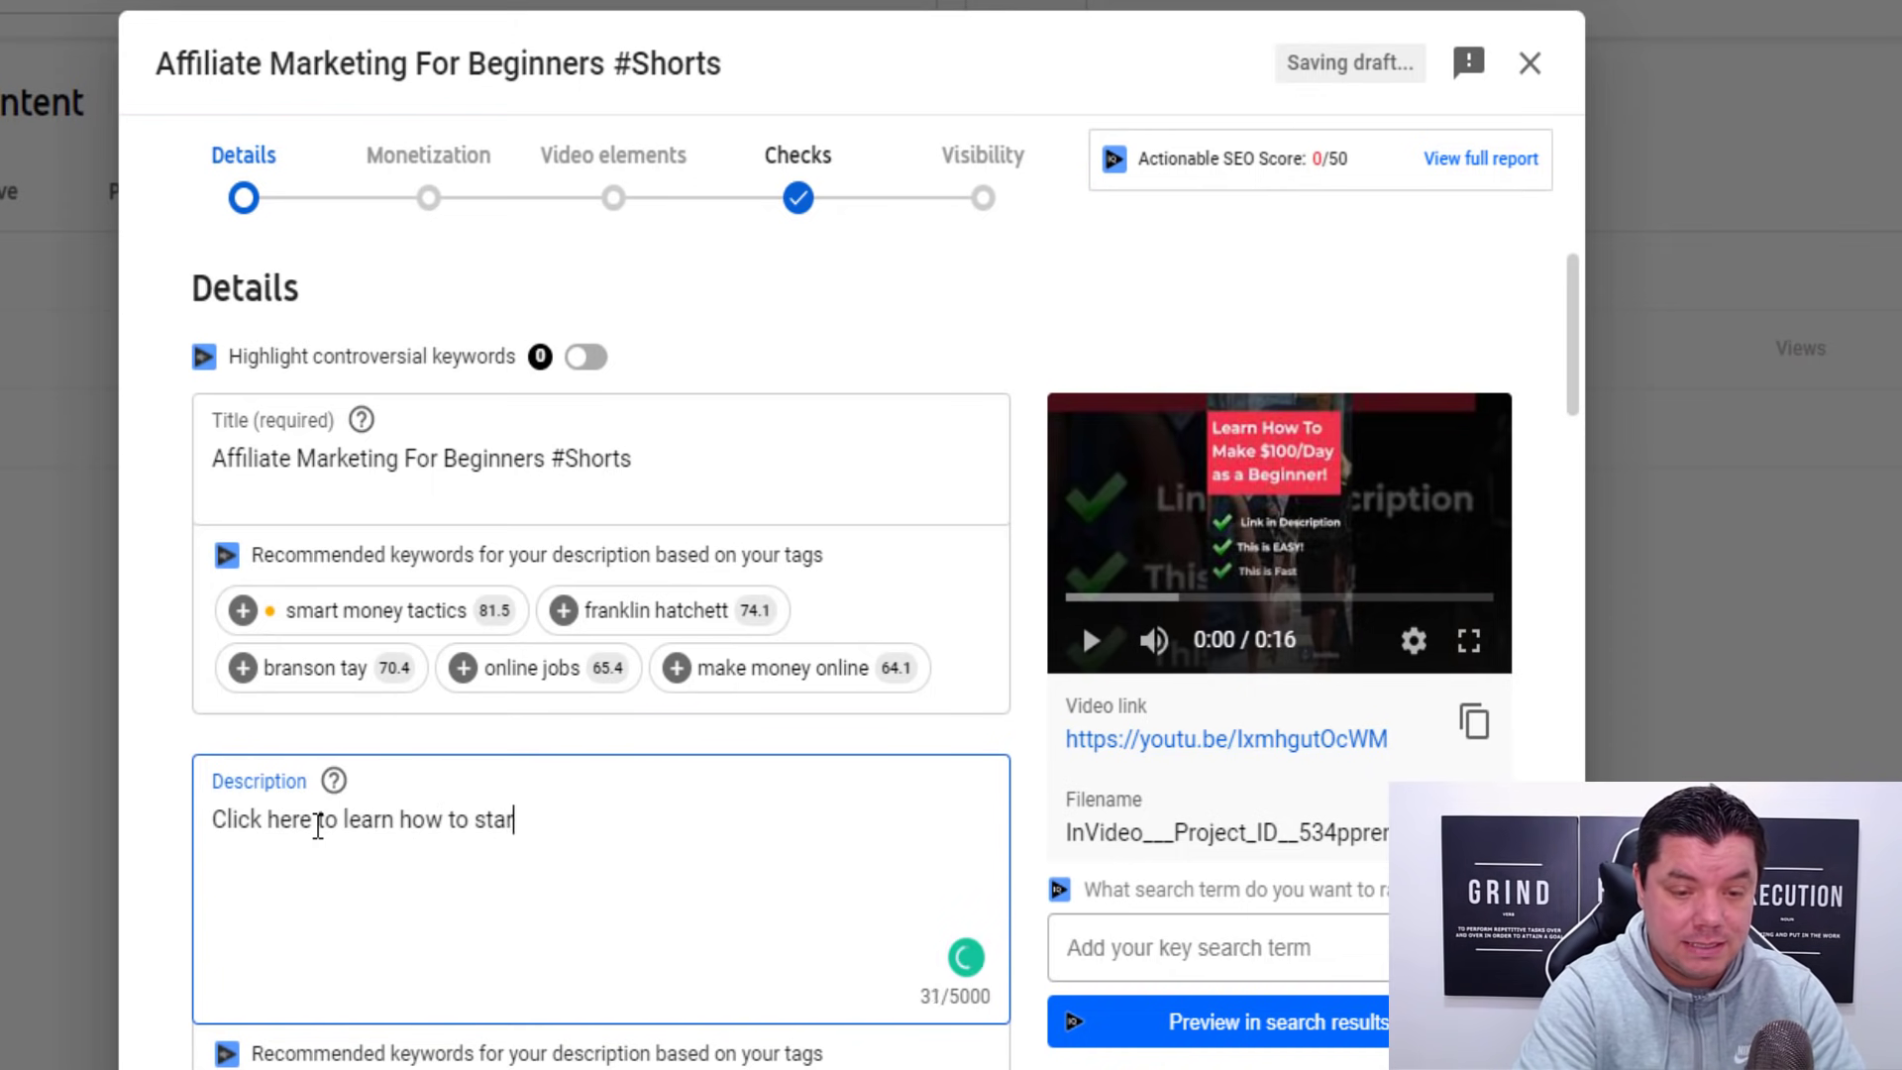
{"action": "type", "text": "t affiliate m"}
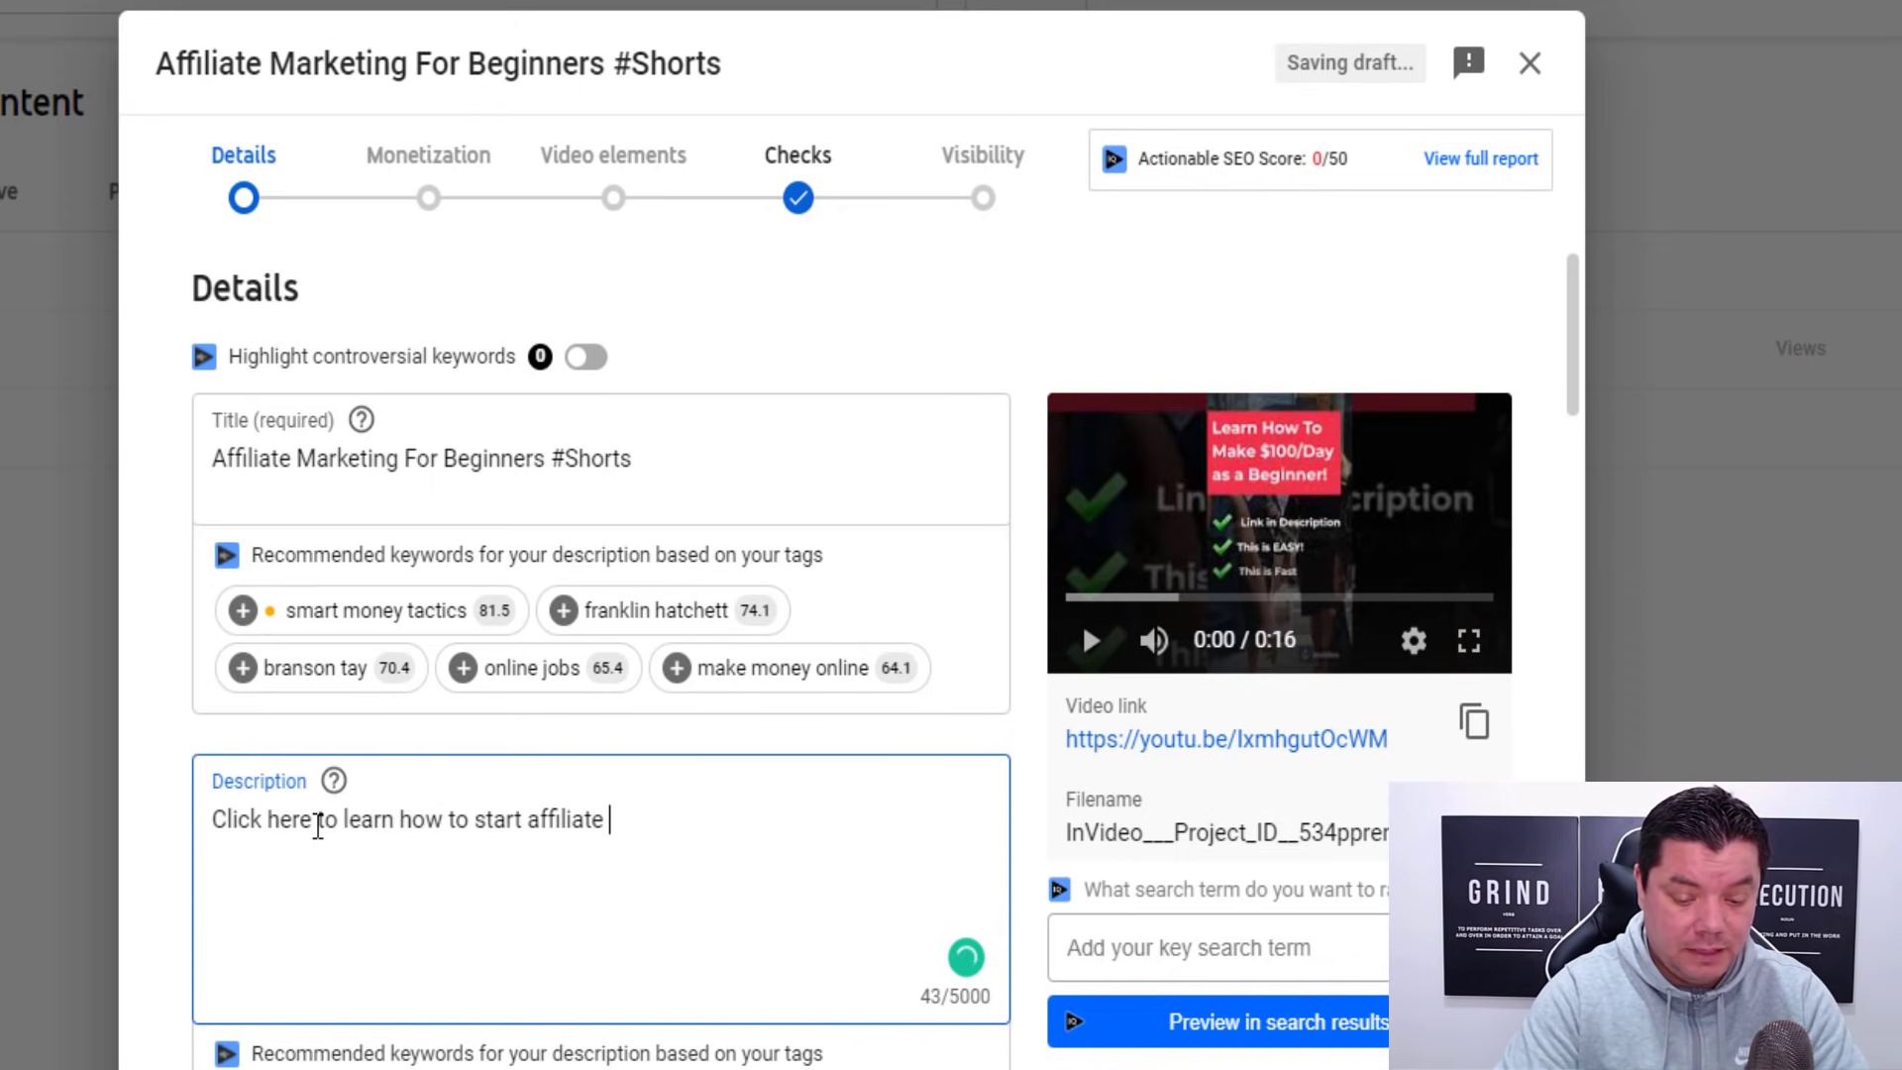
{"action": "type", "text": "arketing"}
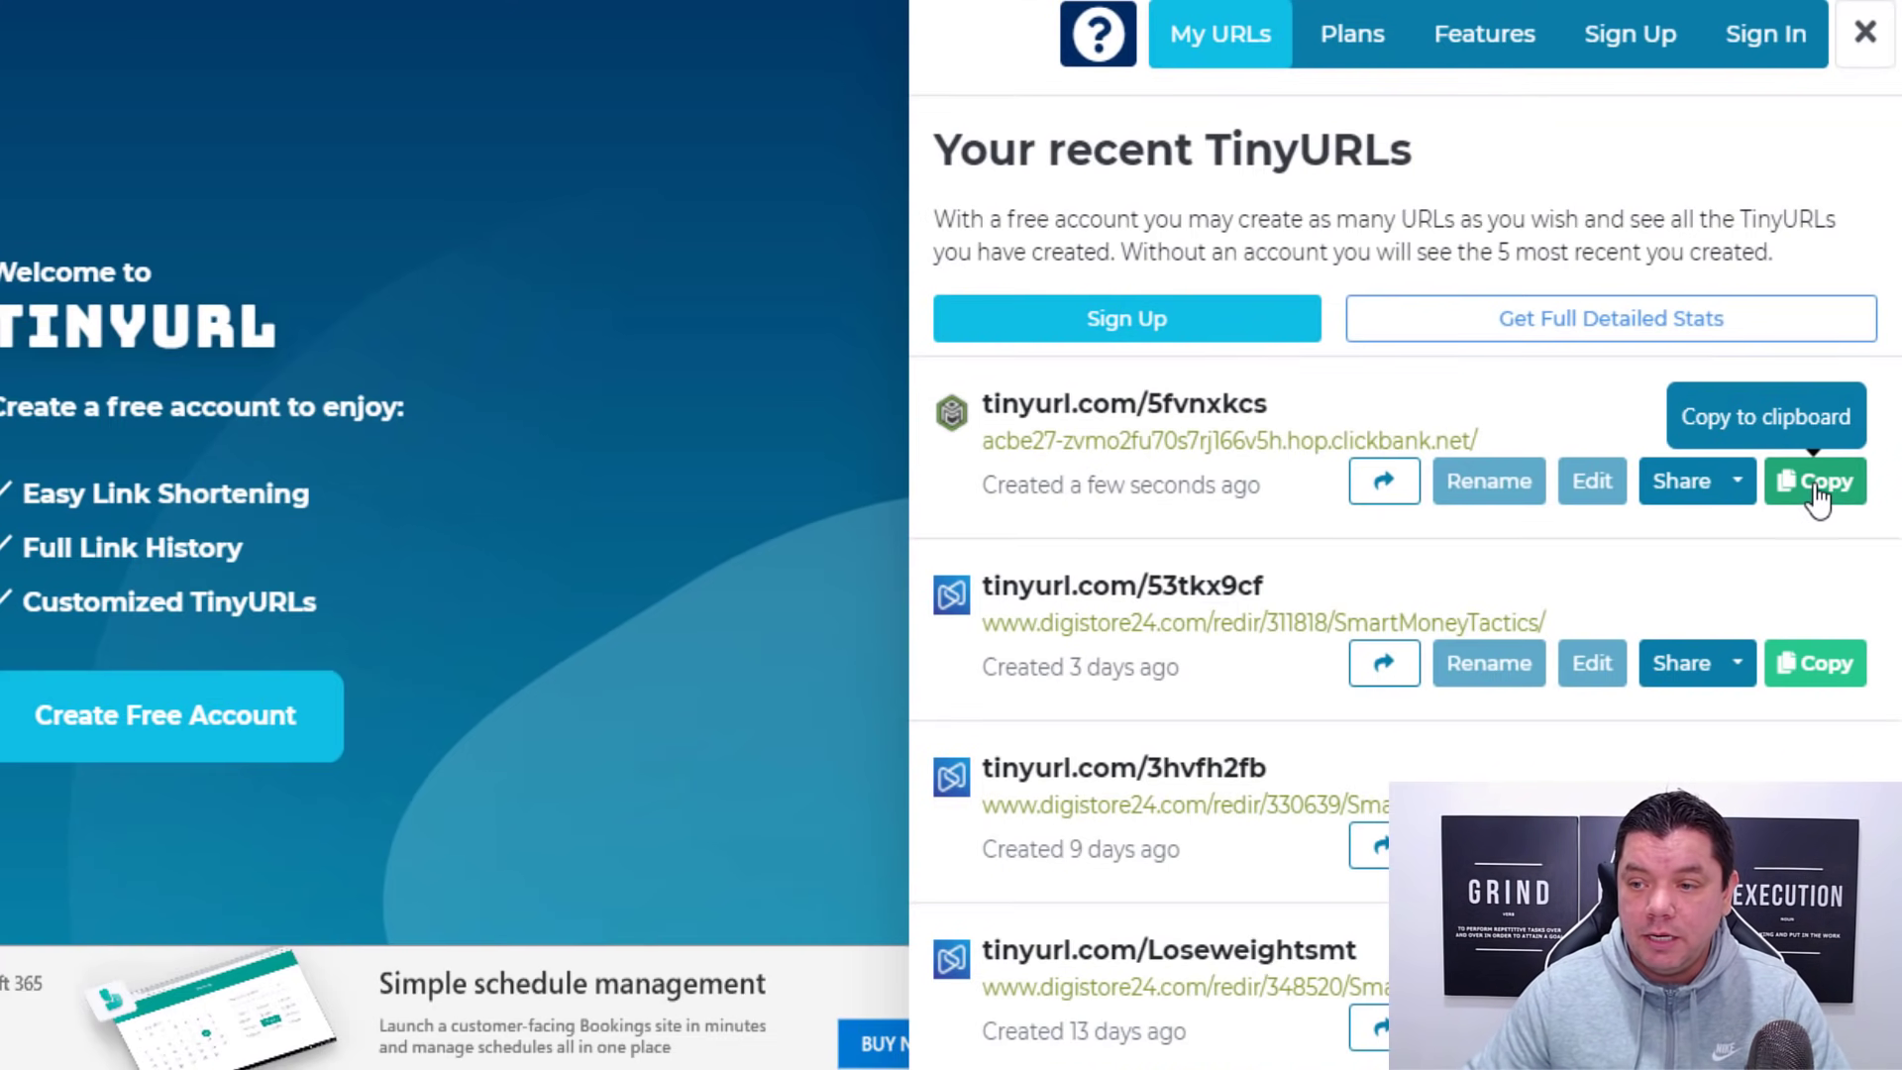
Step: Copy the TinyURL link tinyurl.com/5fvnxkcs and add it to the video description, followed by a blank line
{"action": "left_click", "coordinate": [1815, 480]}
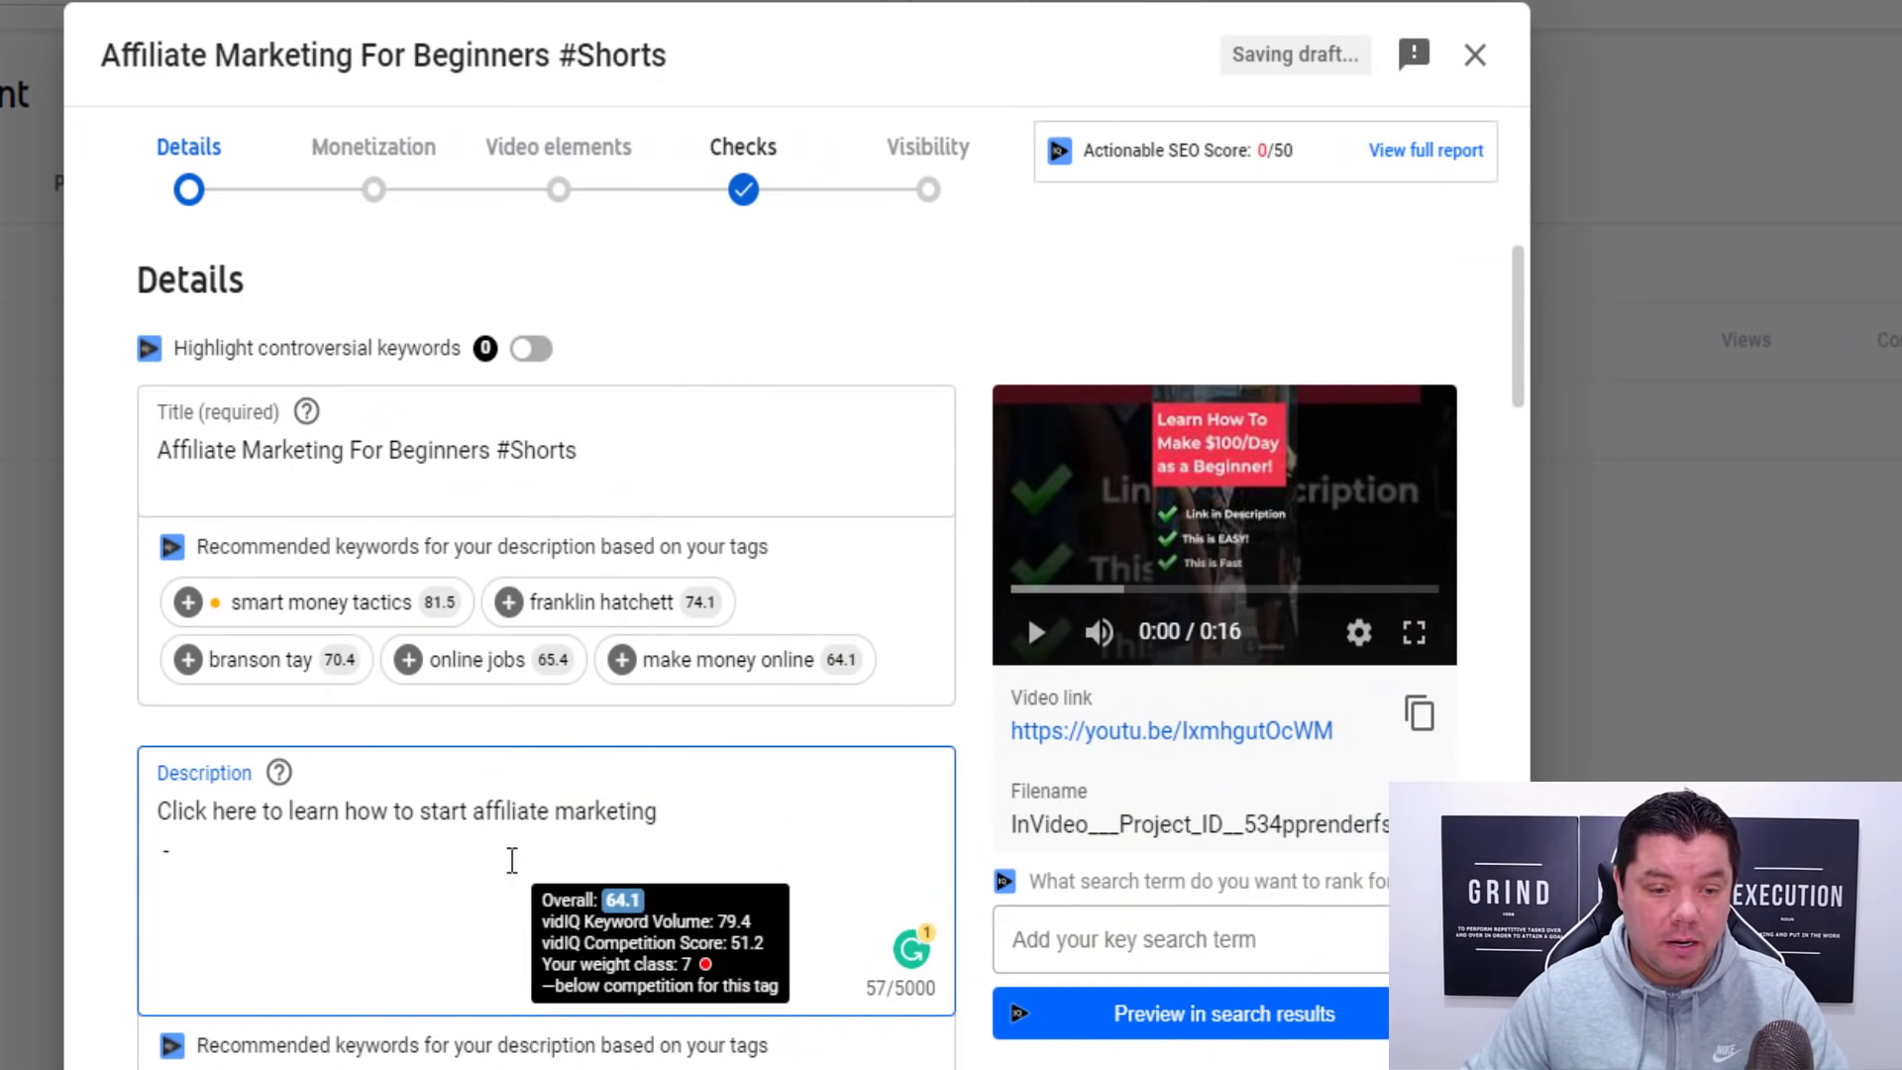
{"action": "key", "text": "ctrl+v"}
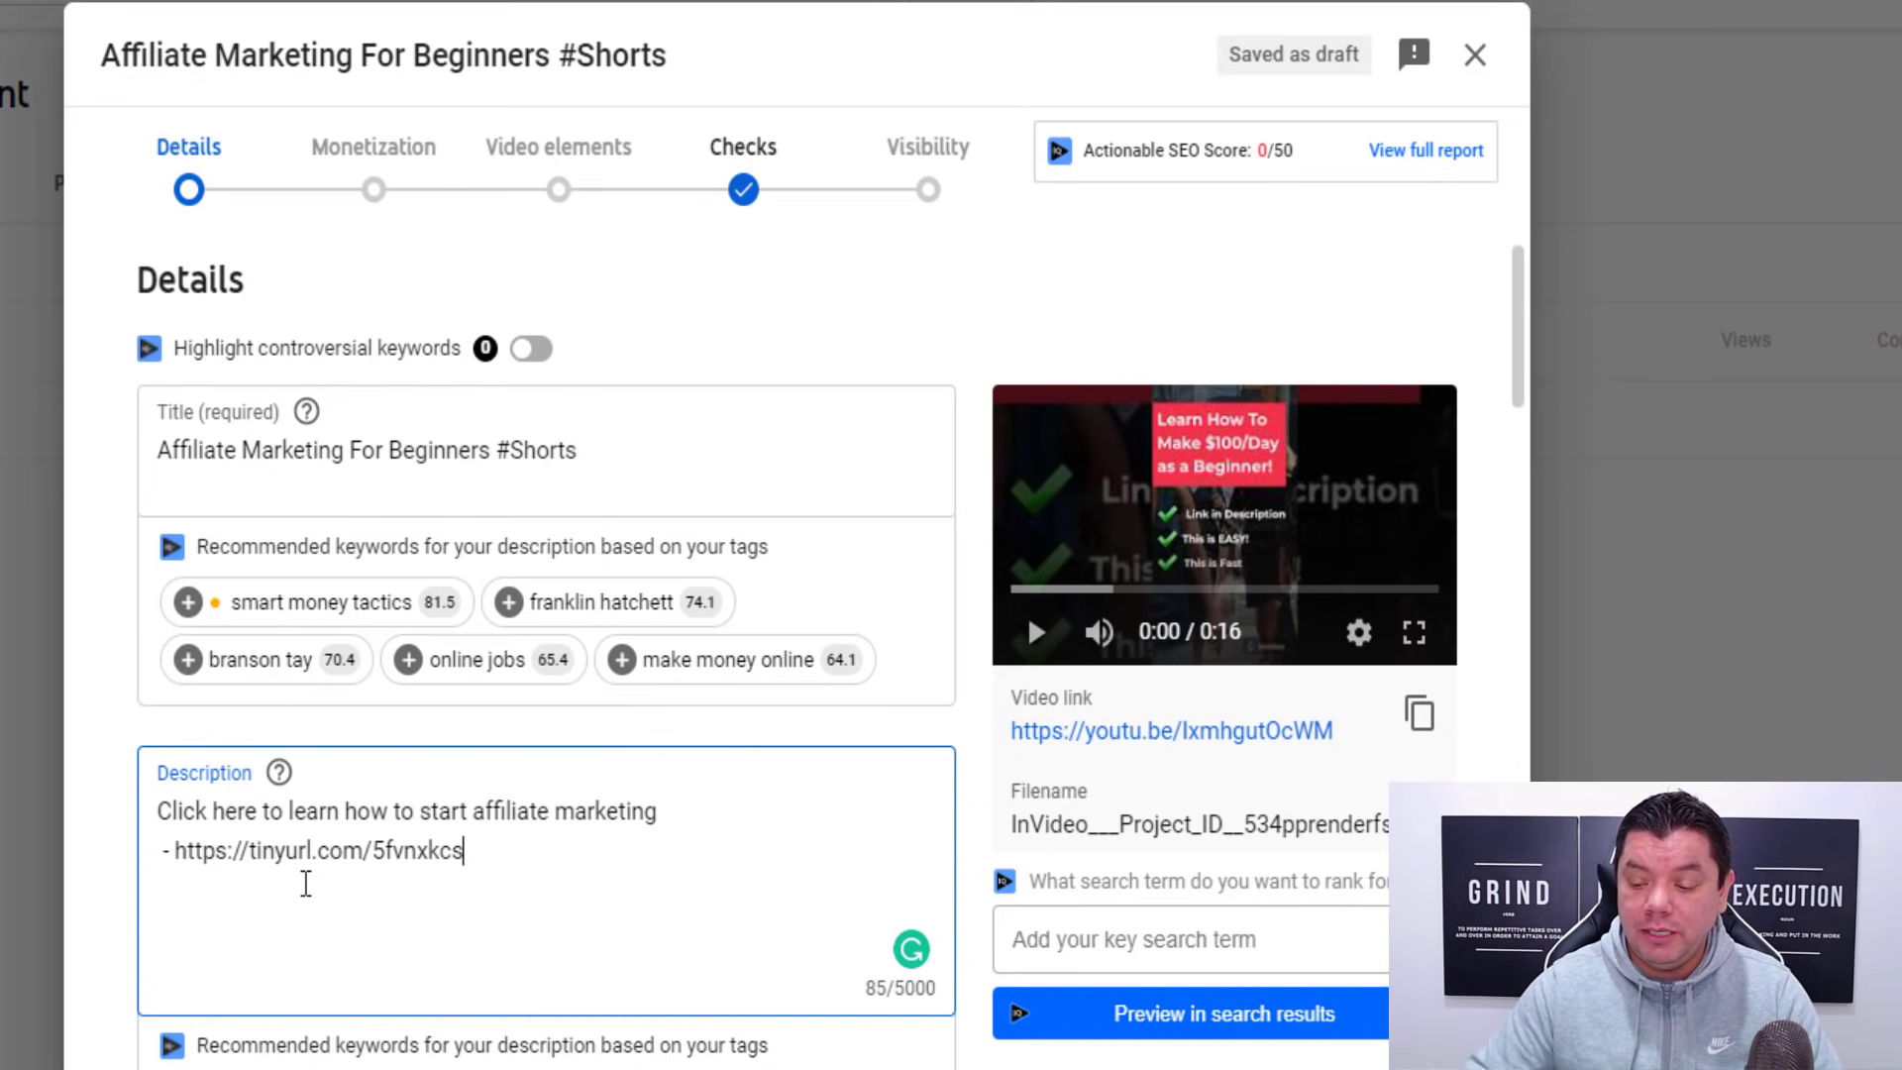
{"action": "key", "text": "Return"}
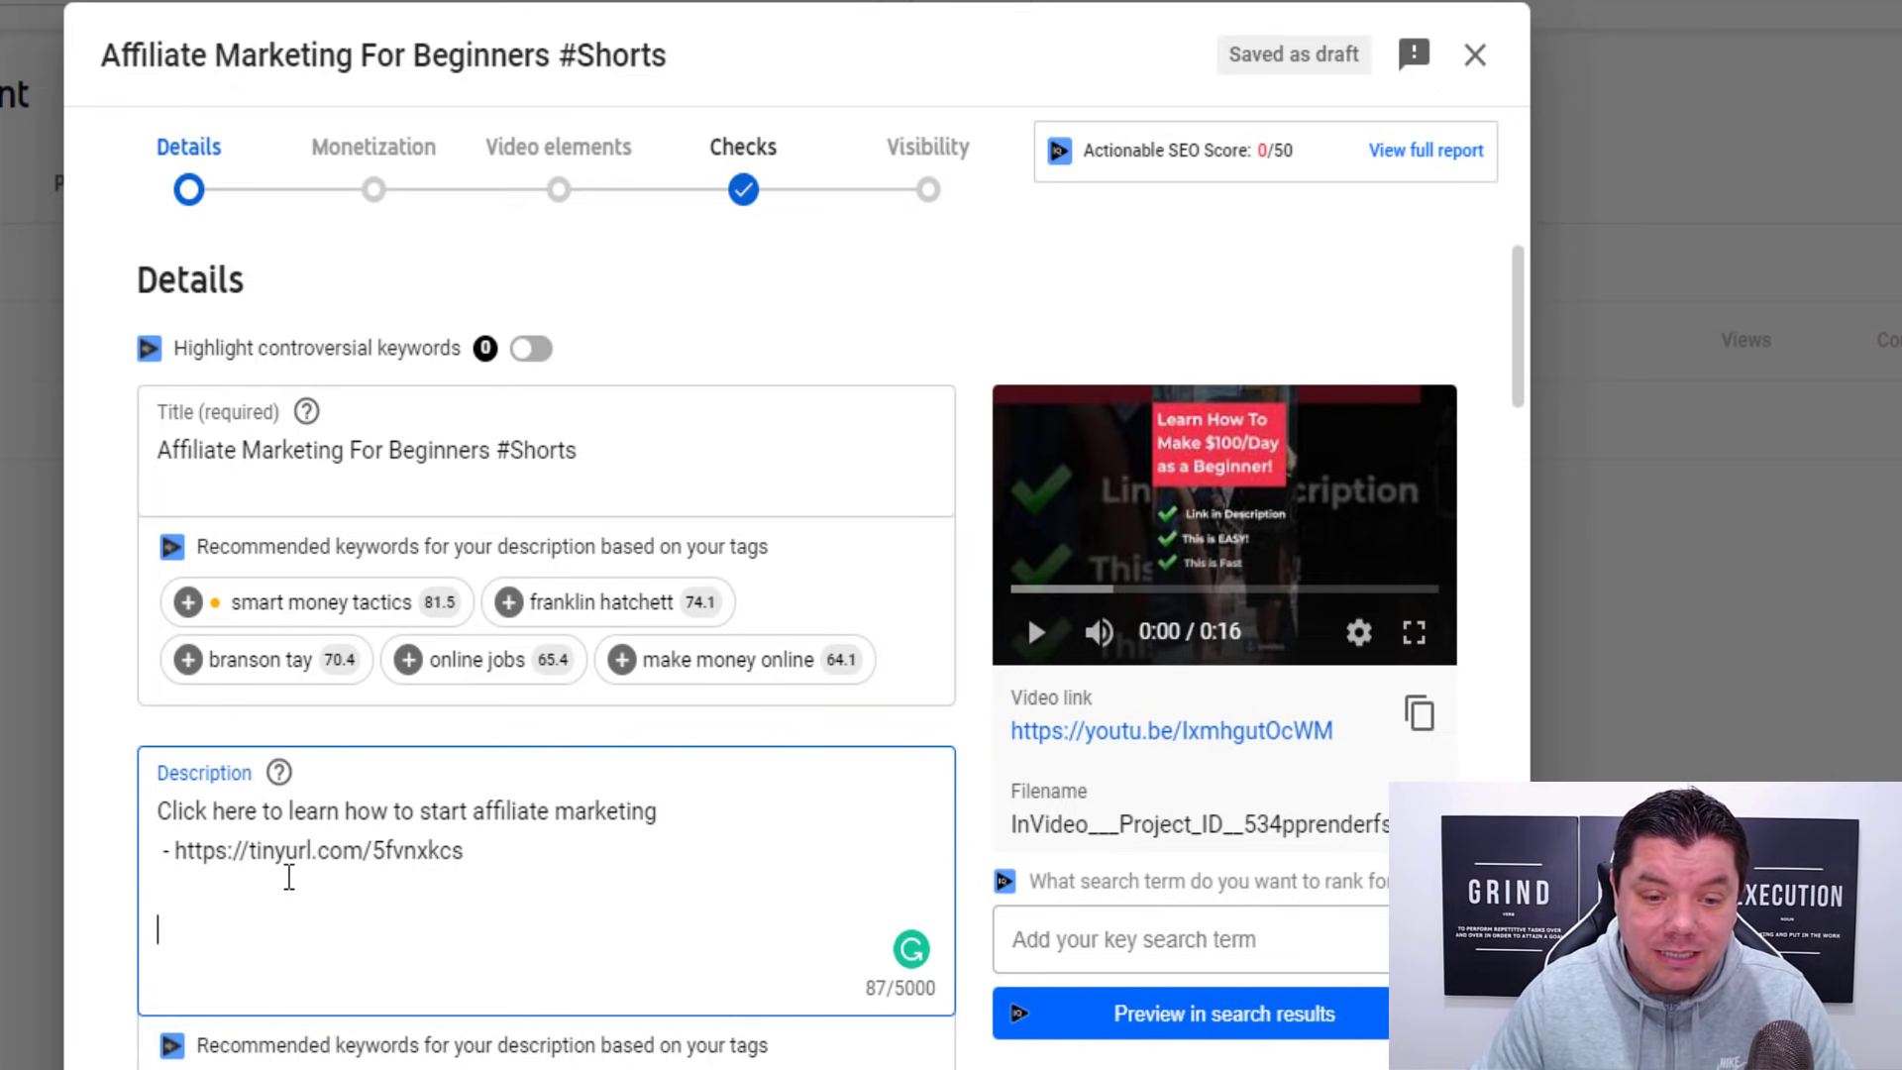
Step: Add the suggested tag "affiliate marketing" to the video
{"action": "scroll", "coordinate": [530, 939], "scroll_direction": "down", "scroll_amount": 10}
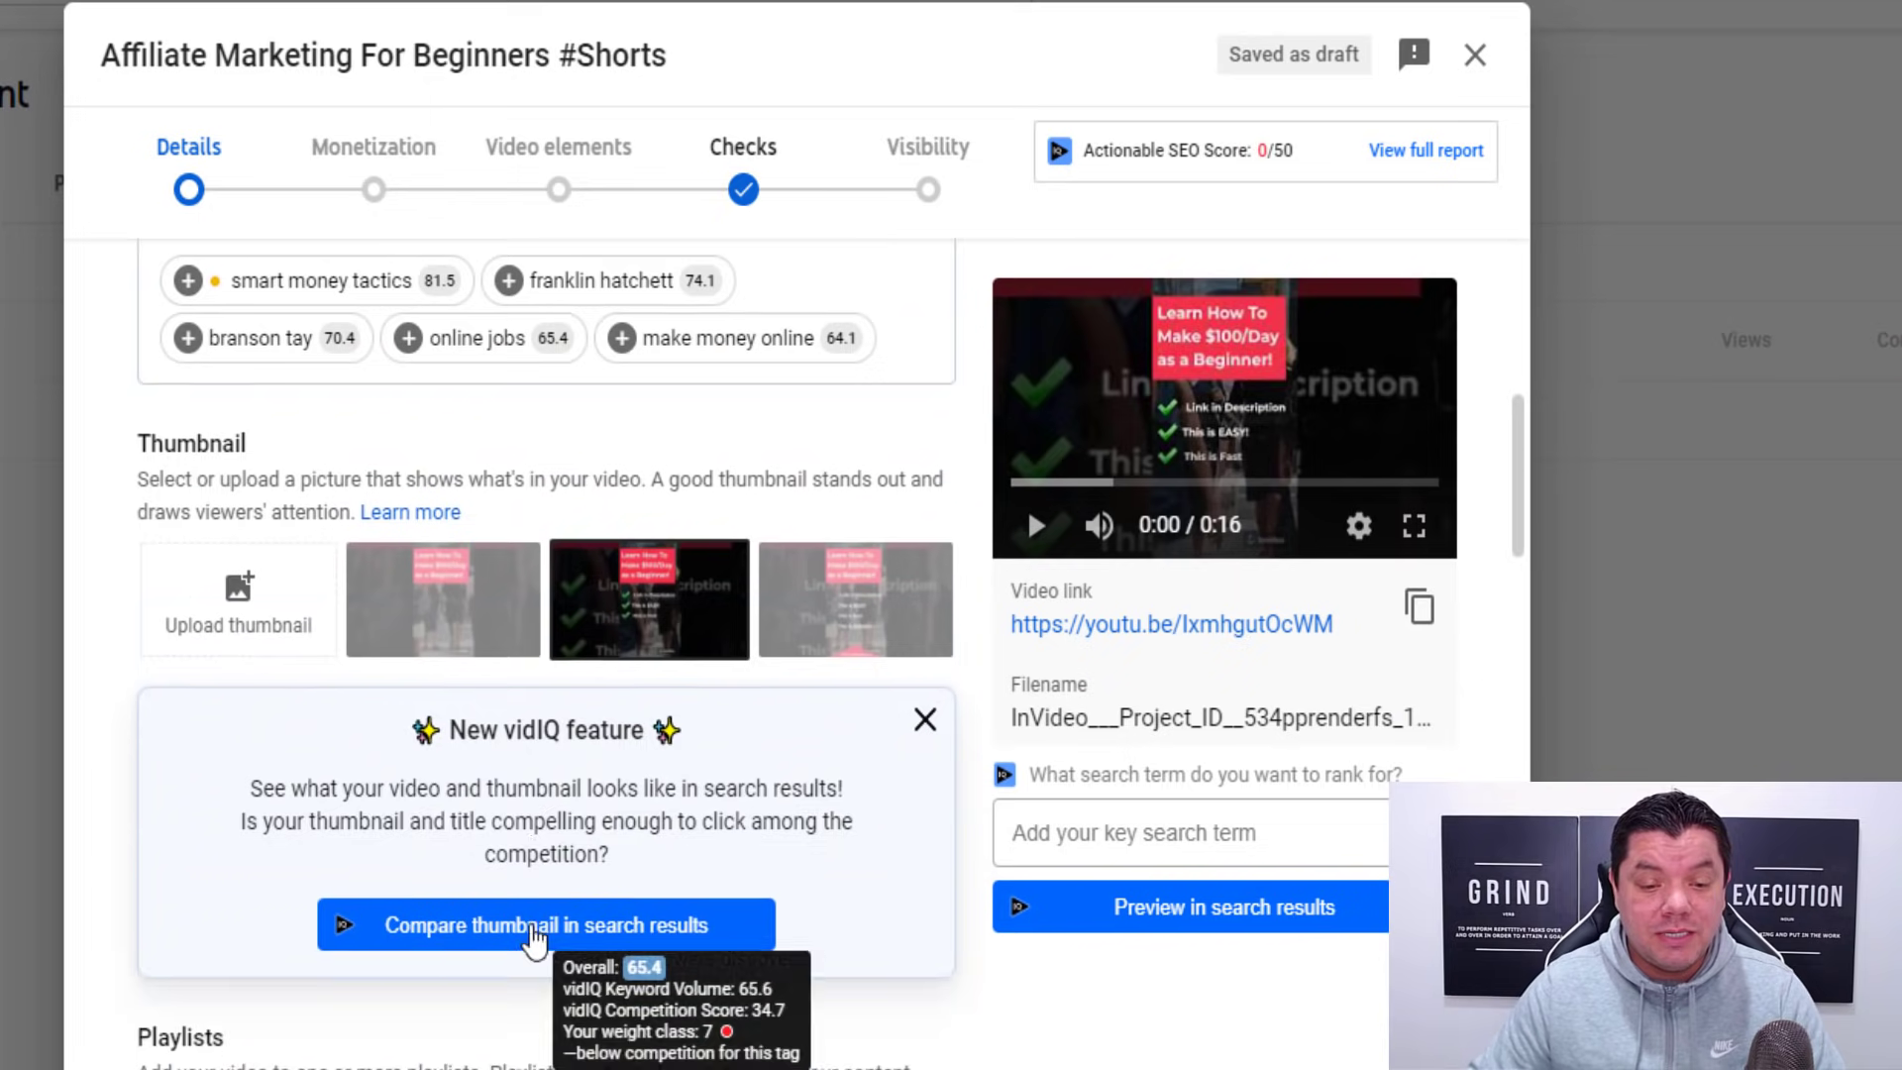
{"action": "scroll", "coordinate": [532, 942], "scroll_direction": "up", "scroll_amount": 5}
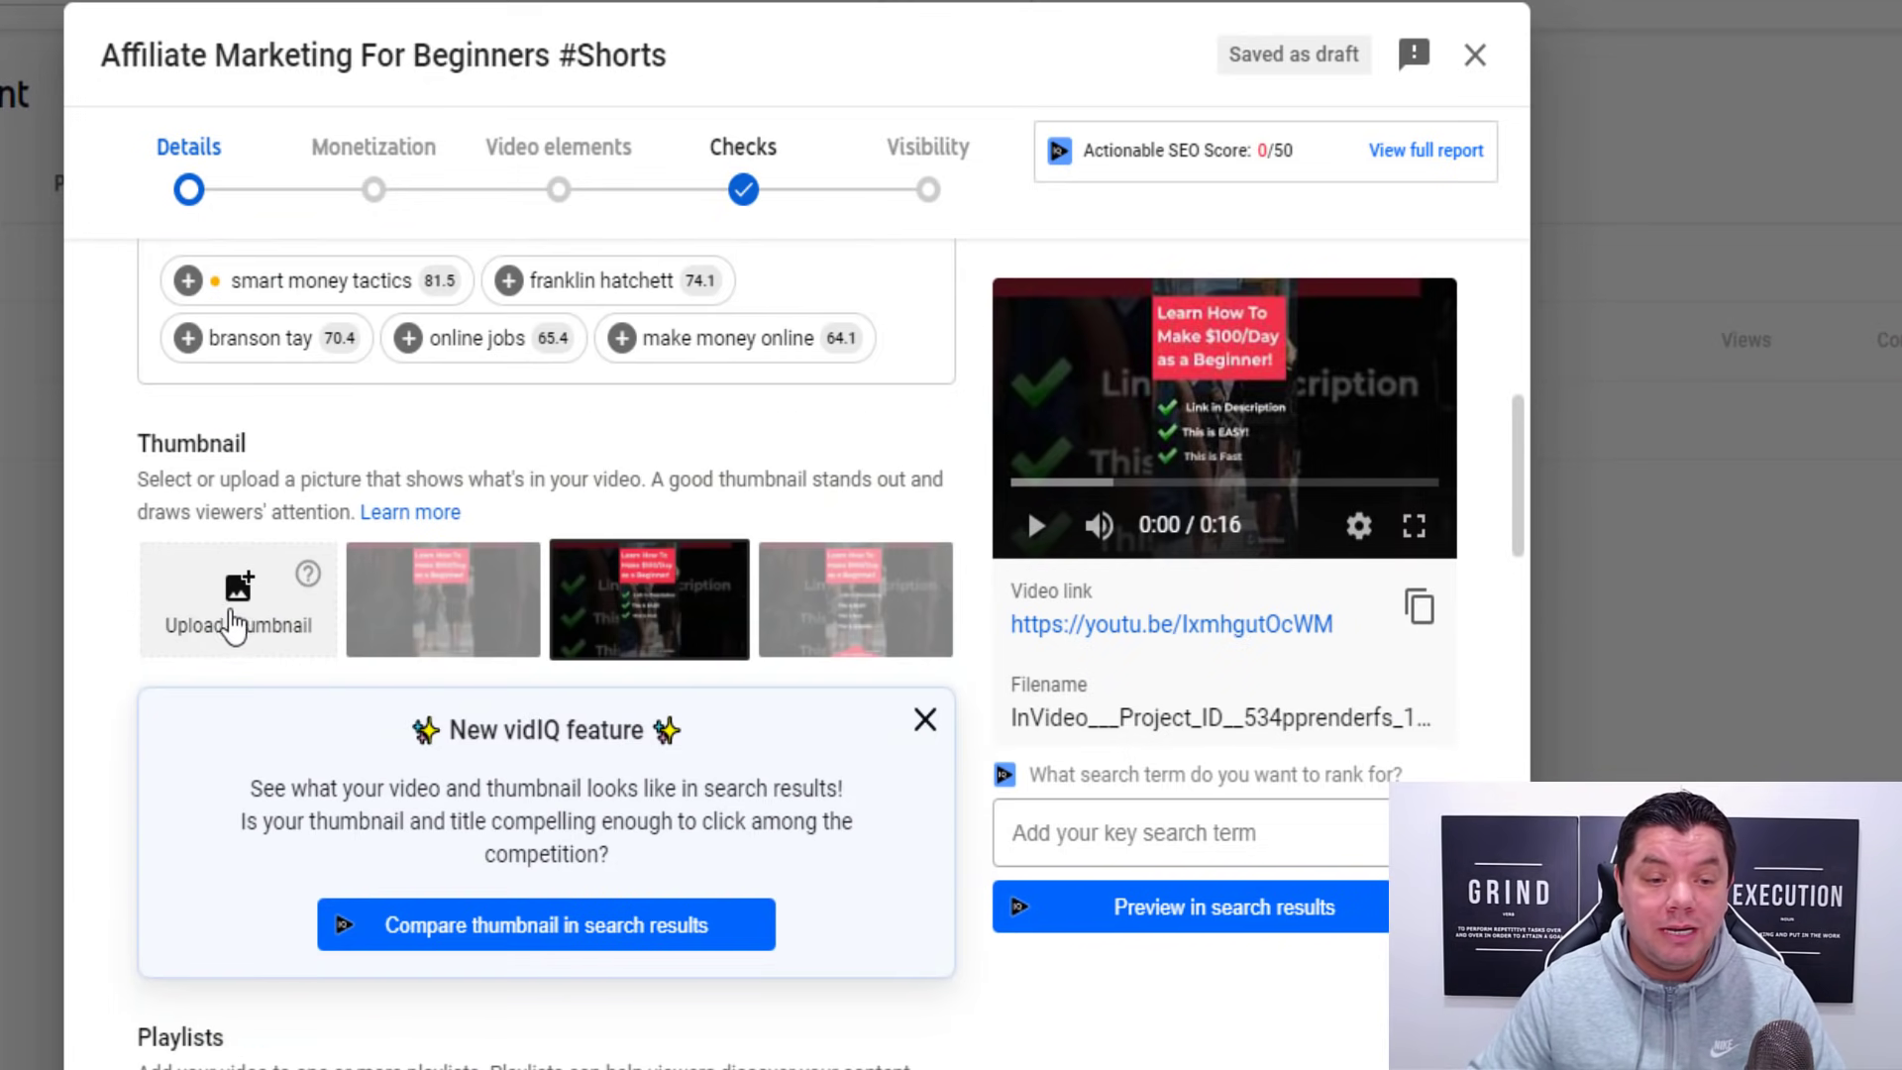
{"action": "scroll", "coordinate": [288, 673], "scroll_direction": "down", "scroll_amount": 5}
{"action": "scroll", "coordinate": [296, 683], "scroll_direction": "down", "scroll_amount": 12}
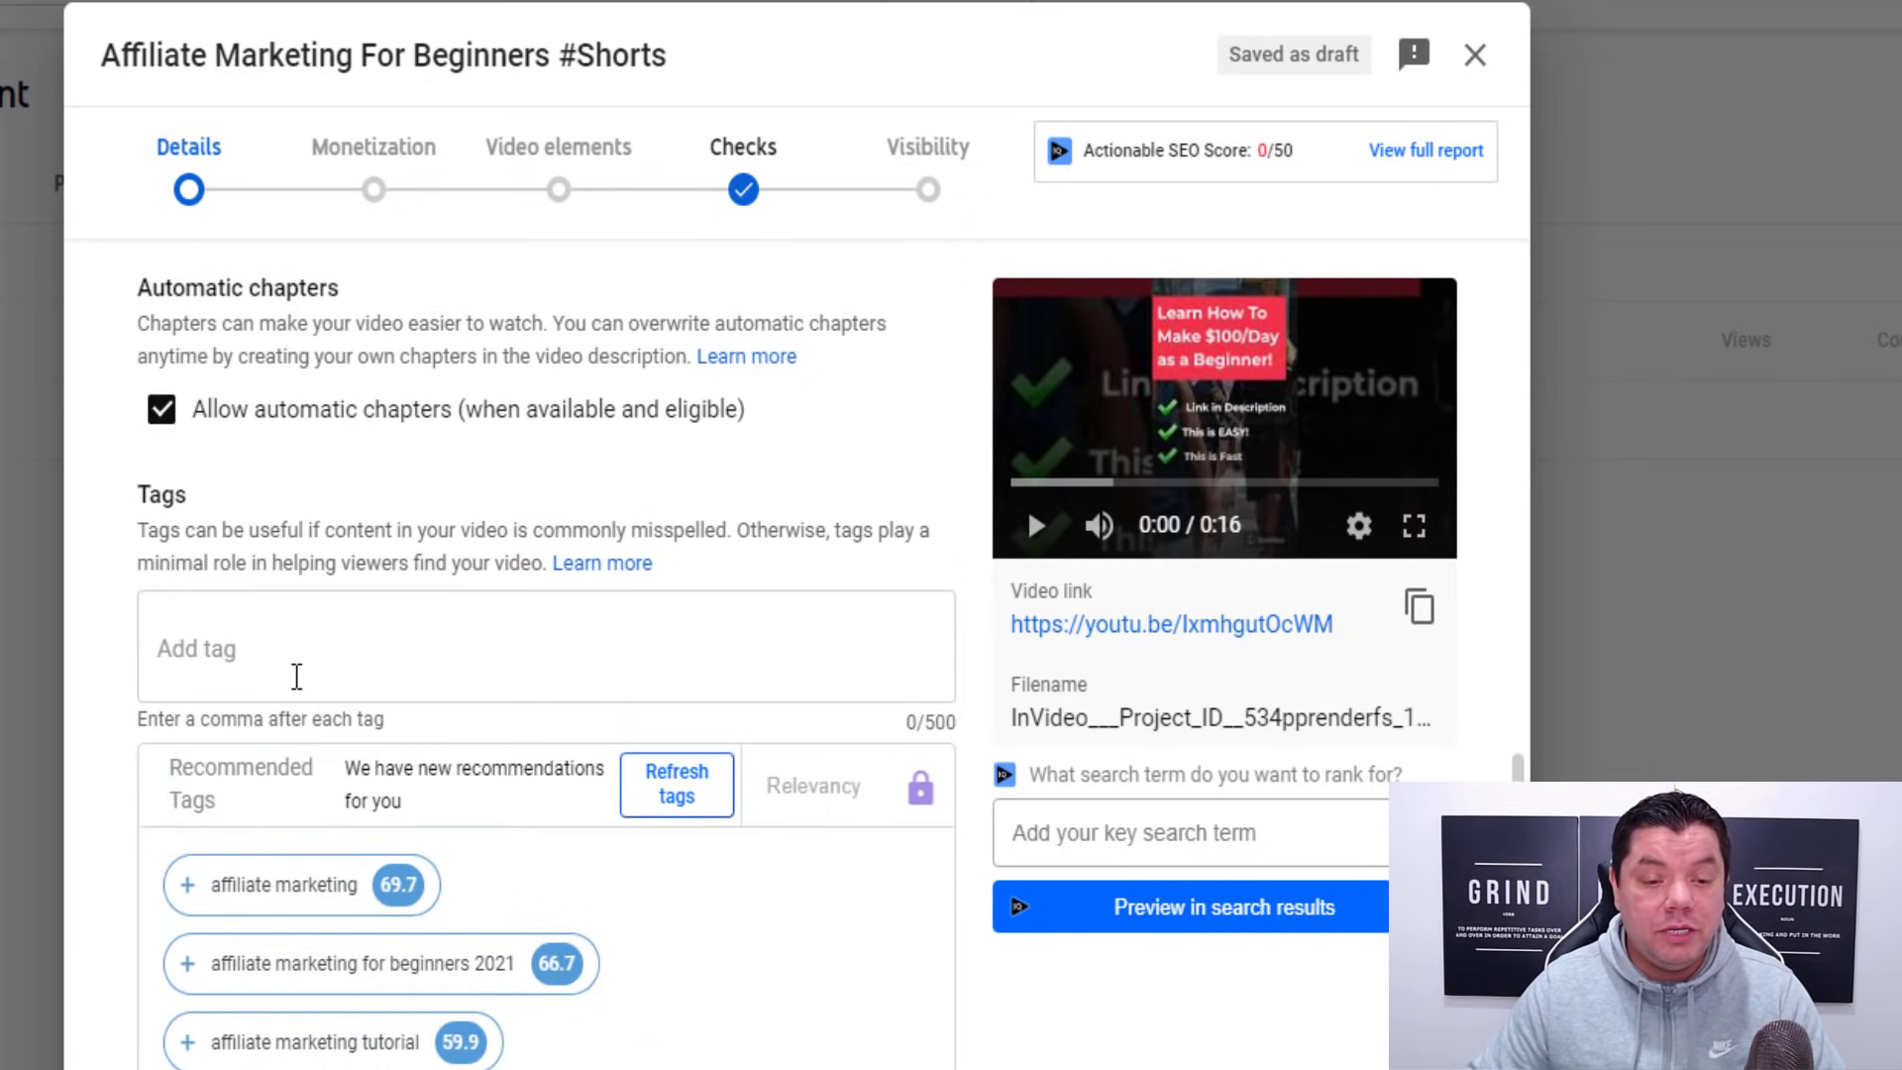
{"action": "scroll", "coordinate": [411, 738], "scroll_direction": "up", "scroll_amount": 3}
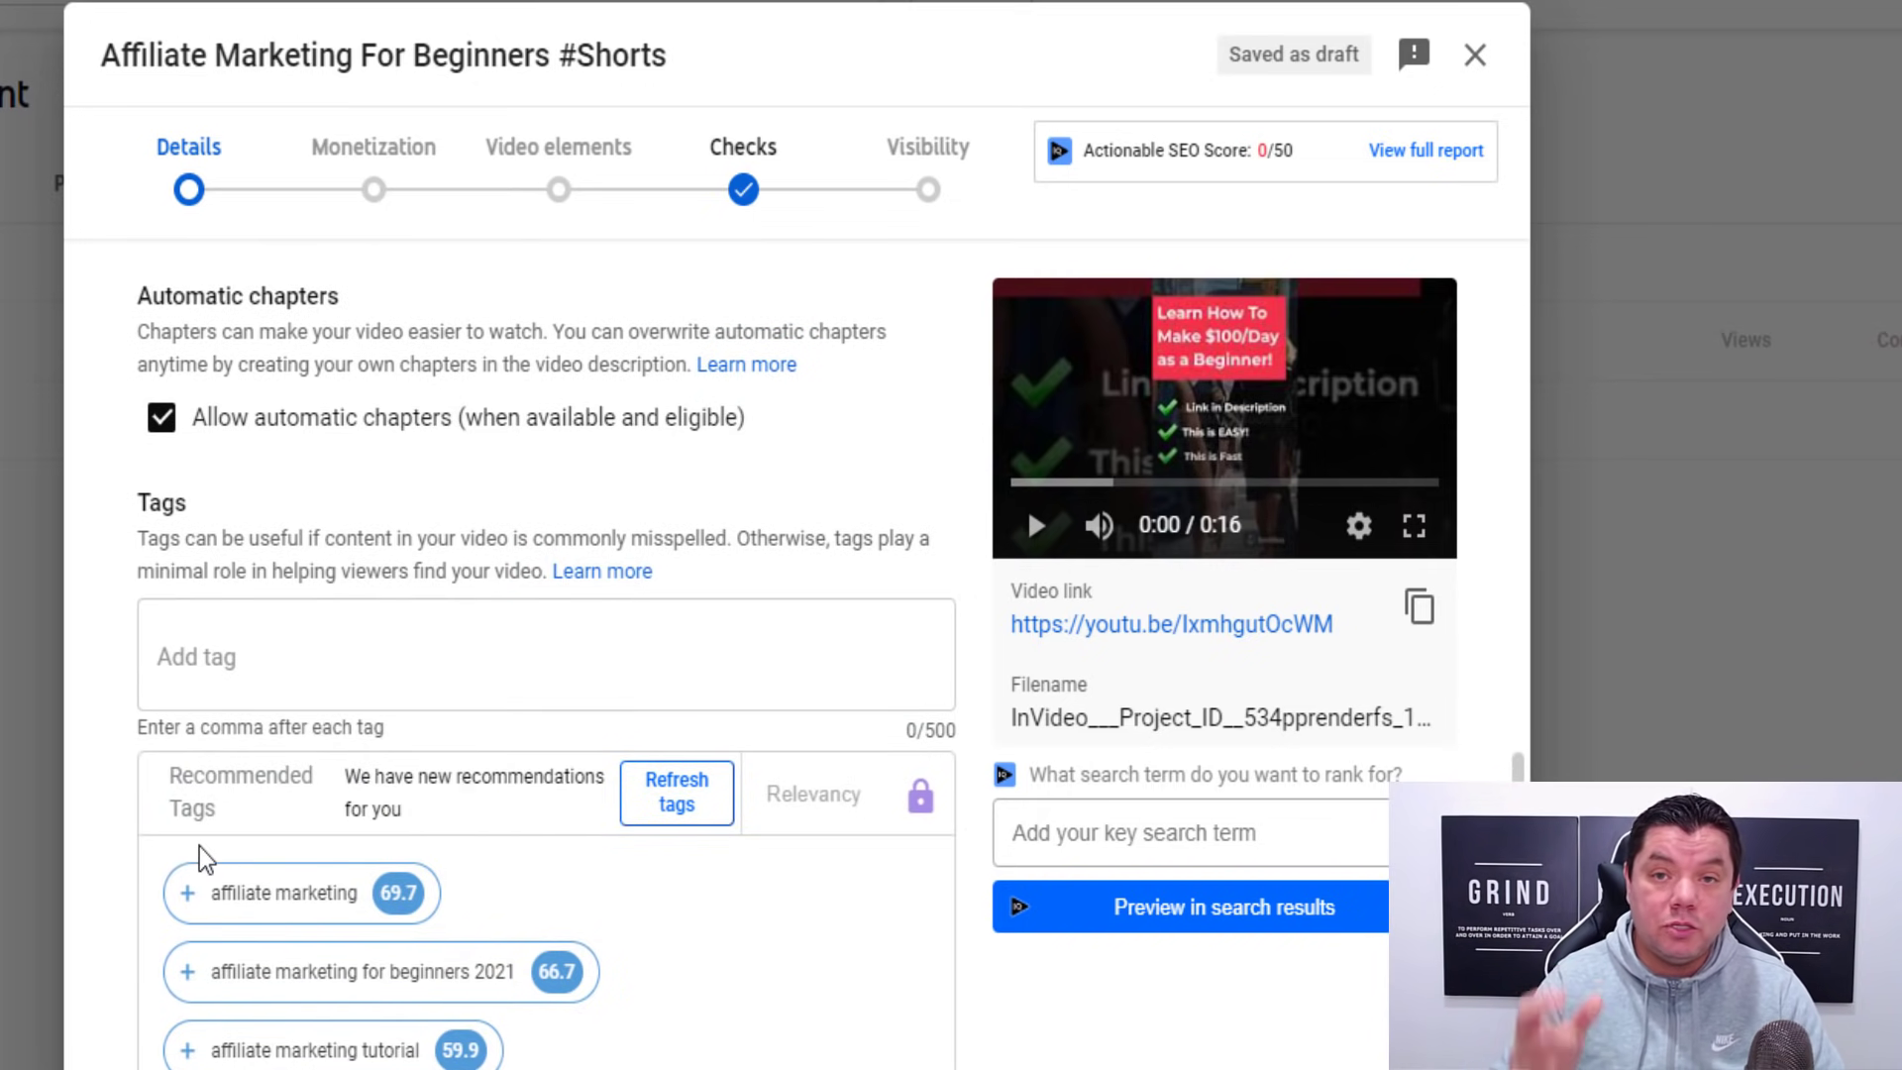
{"action": "mouse_move", "coordinate": [342, 868]}
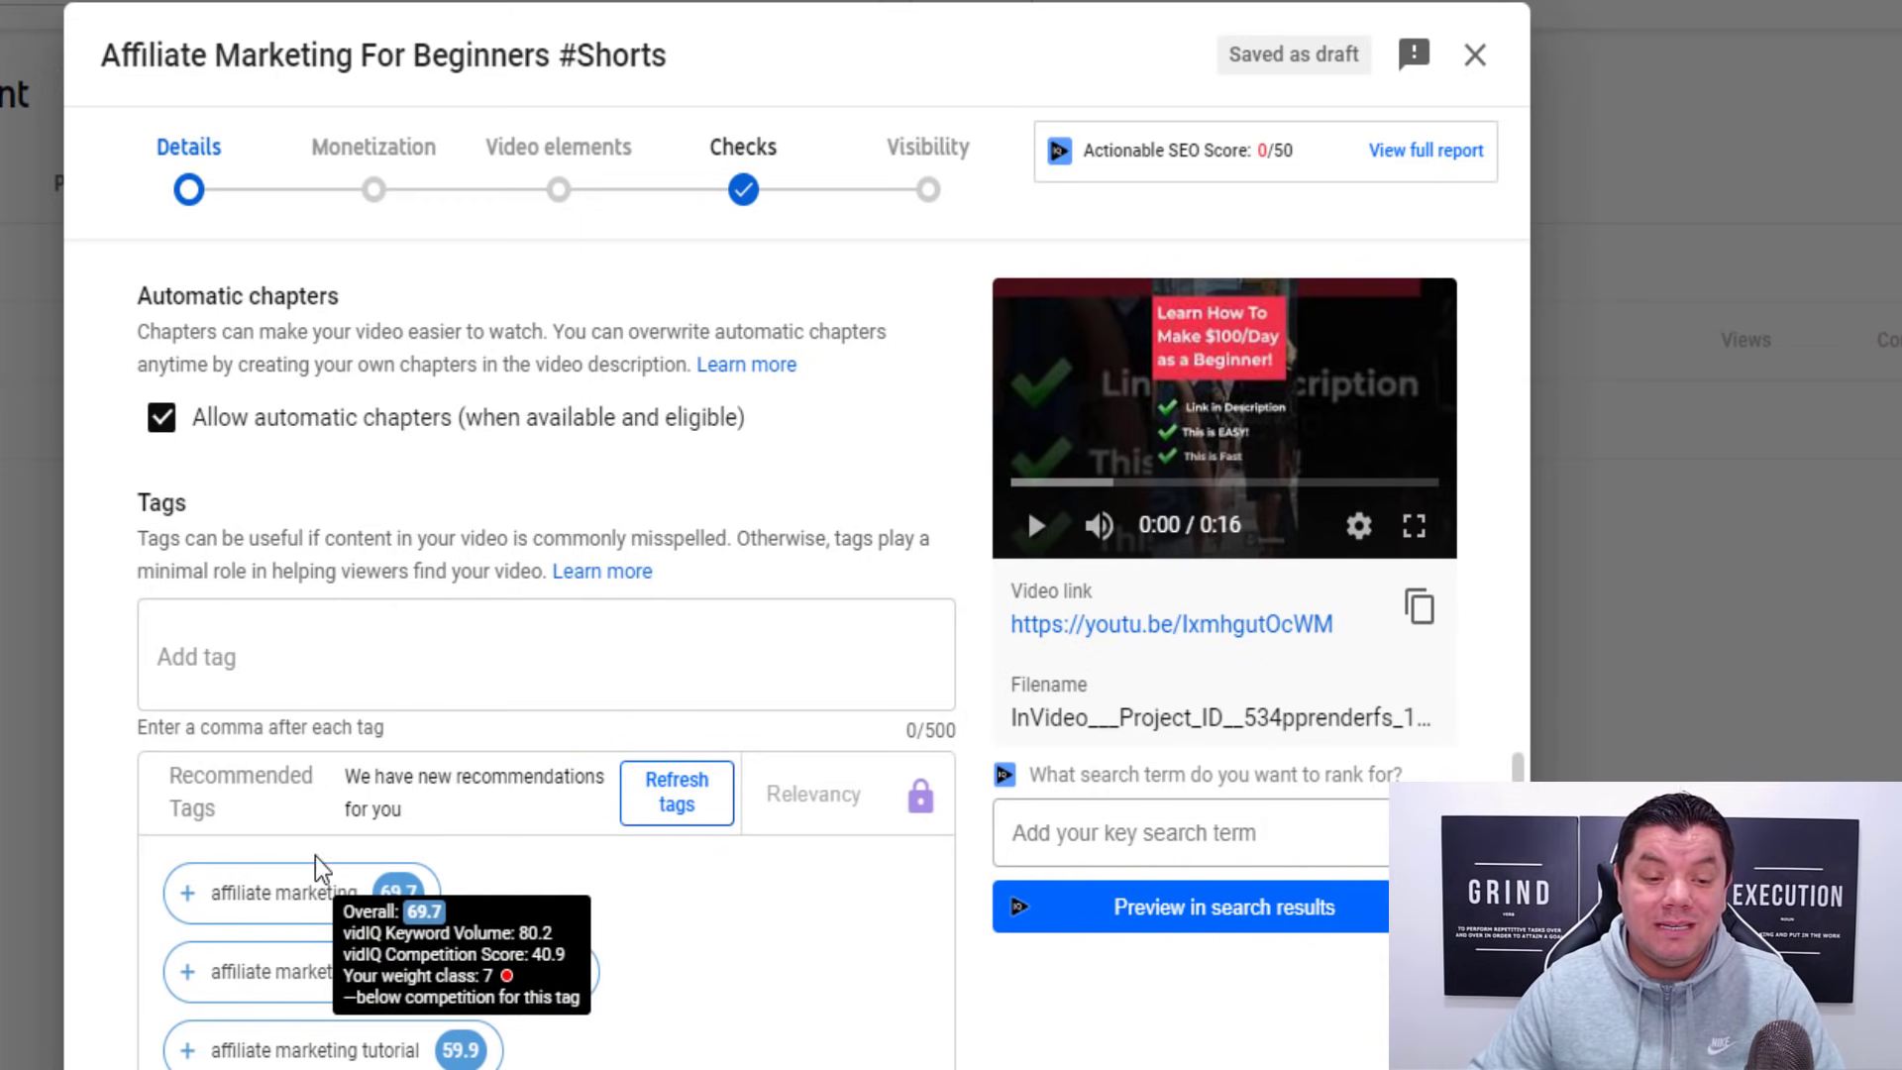
{"action": "left_click", "coordinate": [240, 653]}
{"action": "type", "text": "a"}
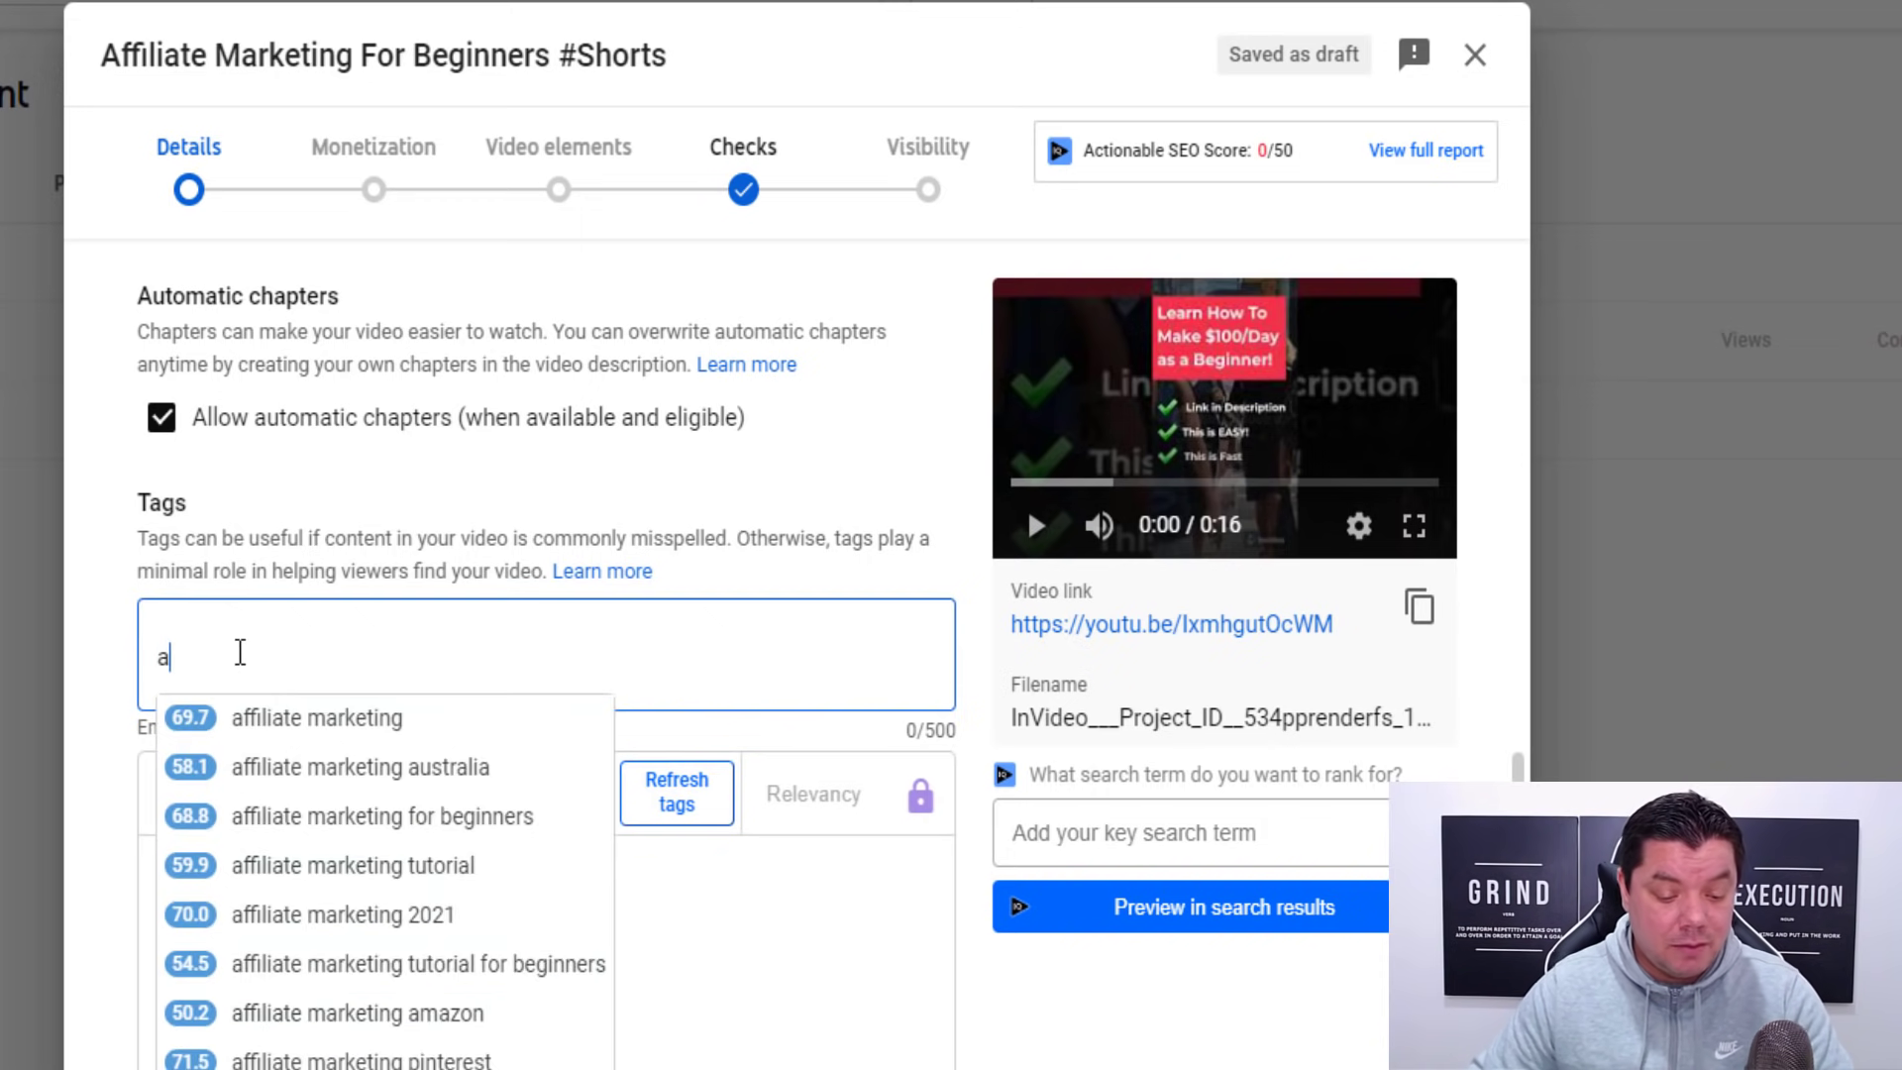
{"action": "type", "text": "ffil"}
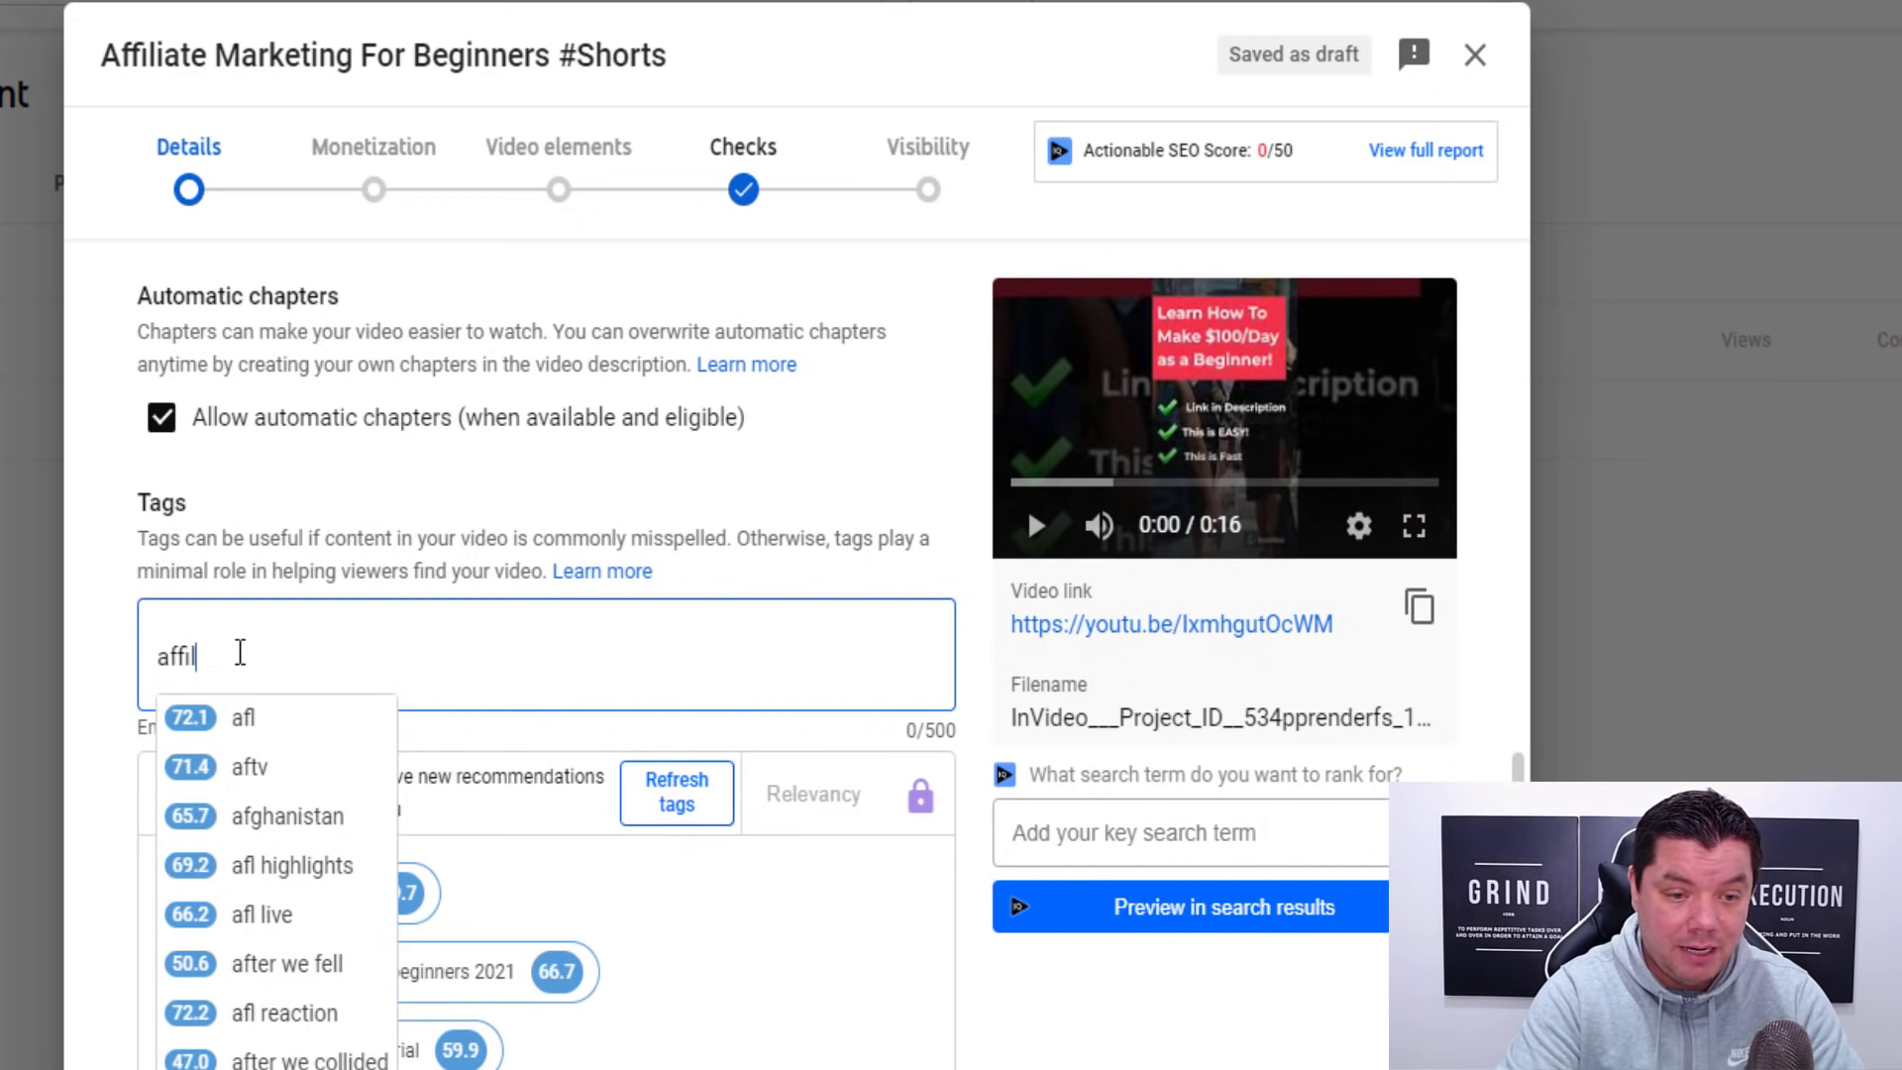
{"action": "type", "text": "iate"}
{"action": "left_click", "coordinate": [302, 703]}
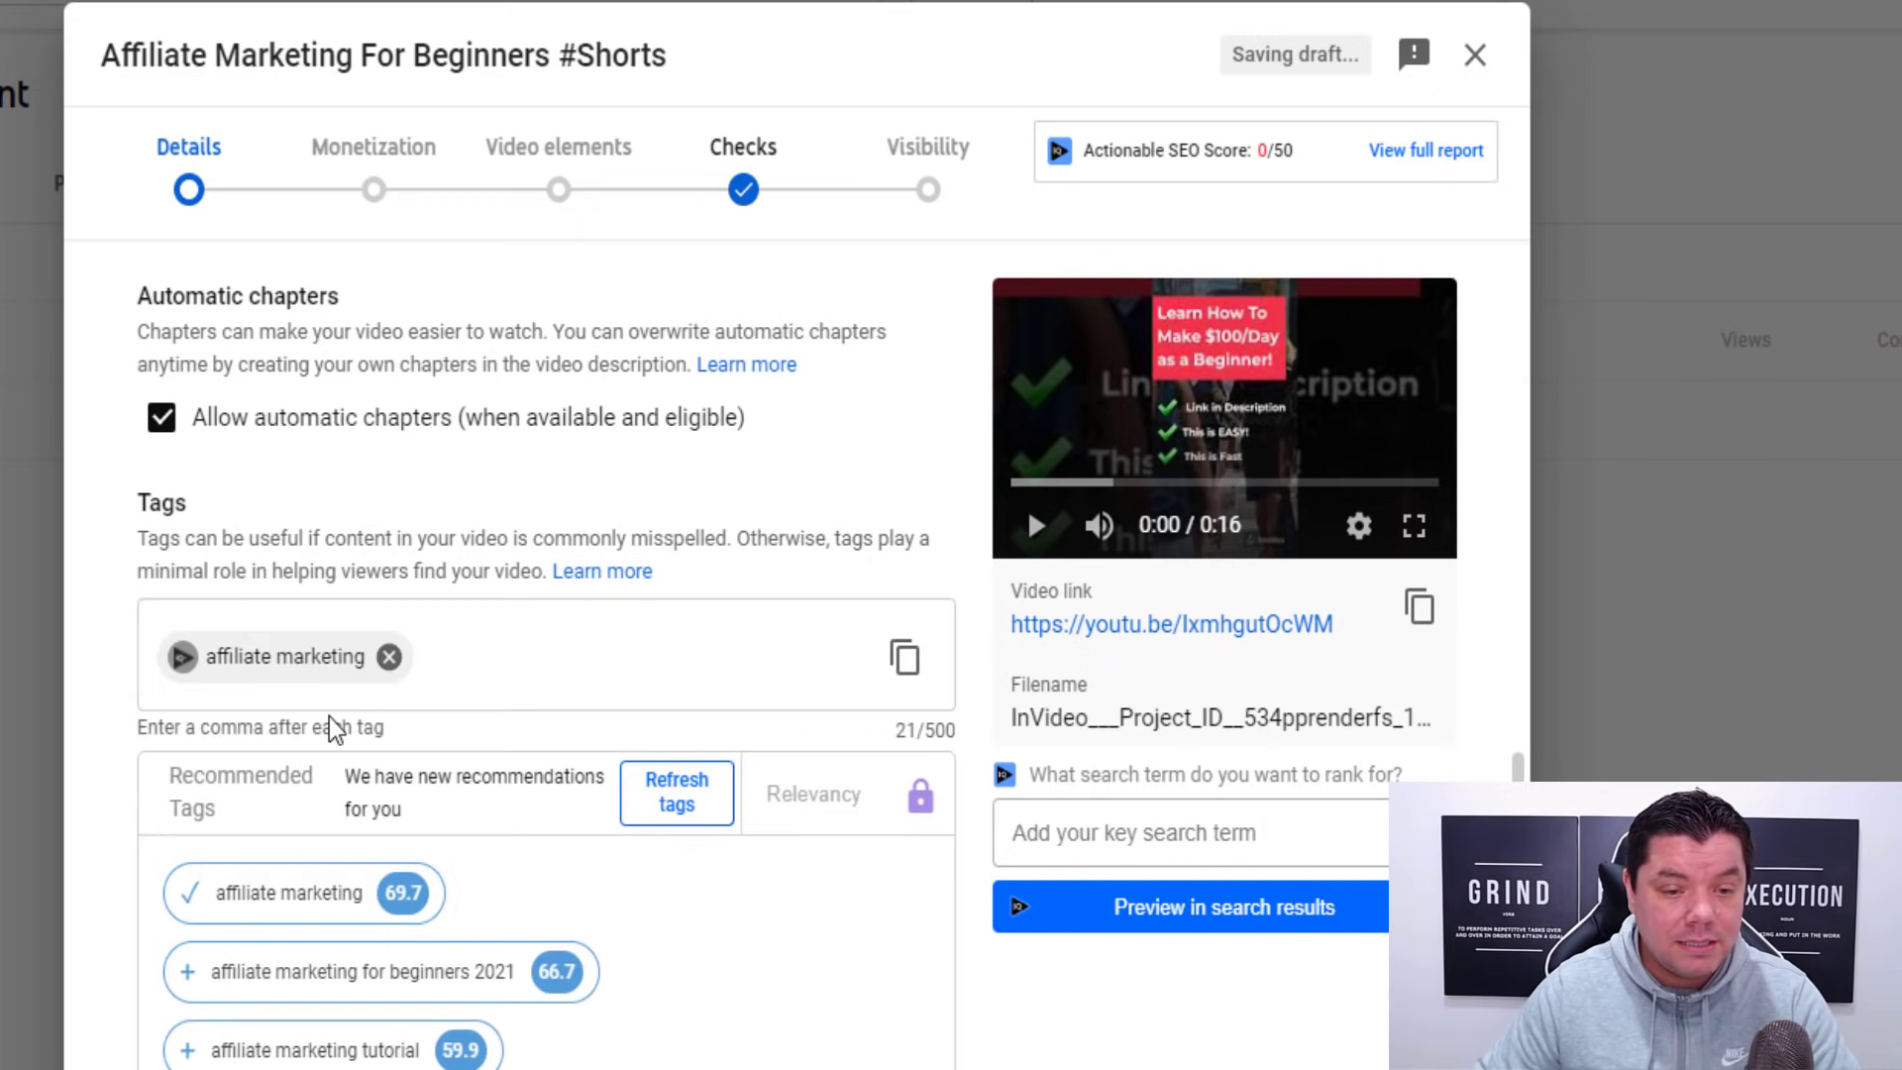
Step: Add the suggested tag "make money online" to the video
{"action": "type", "text": "m"}
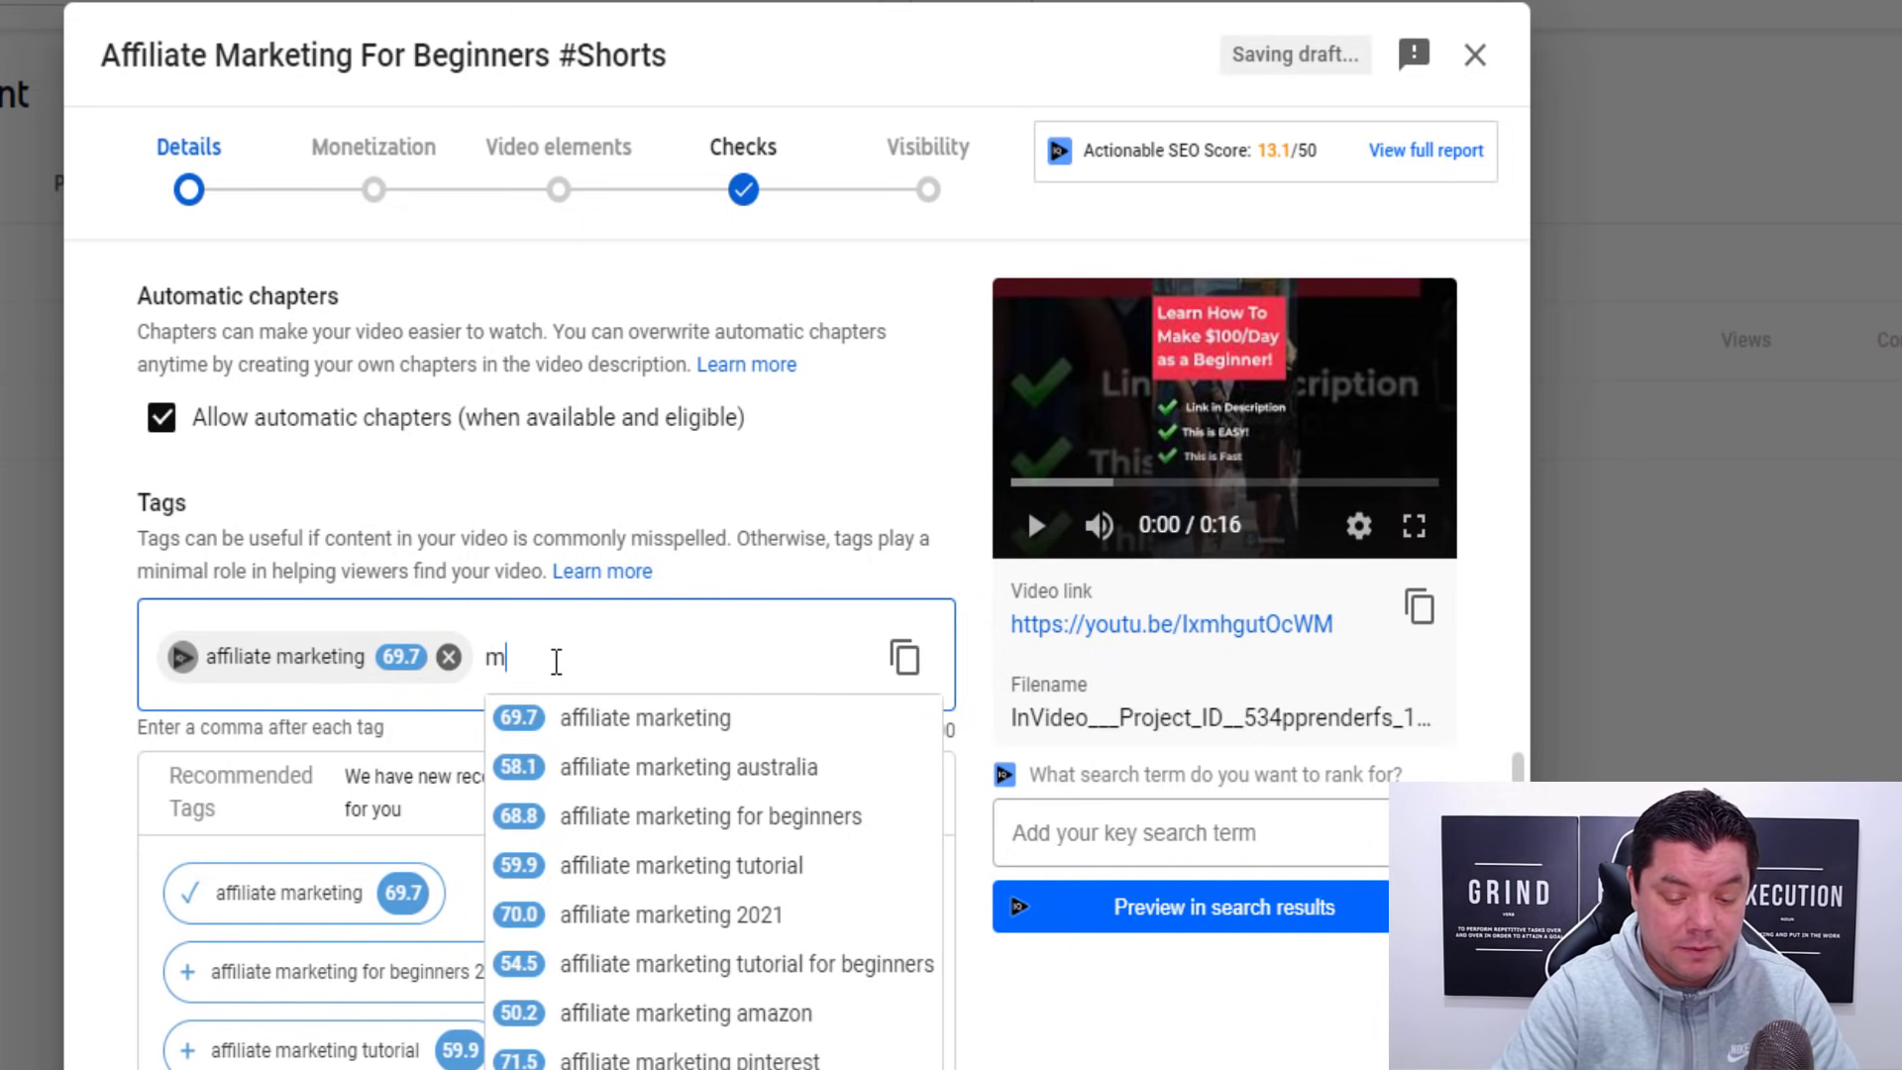
{"action": "type", "text": "ake mone"}
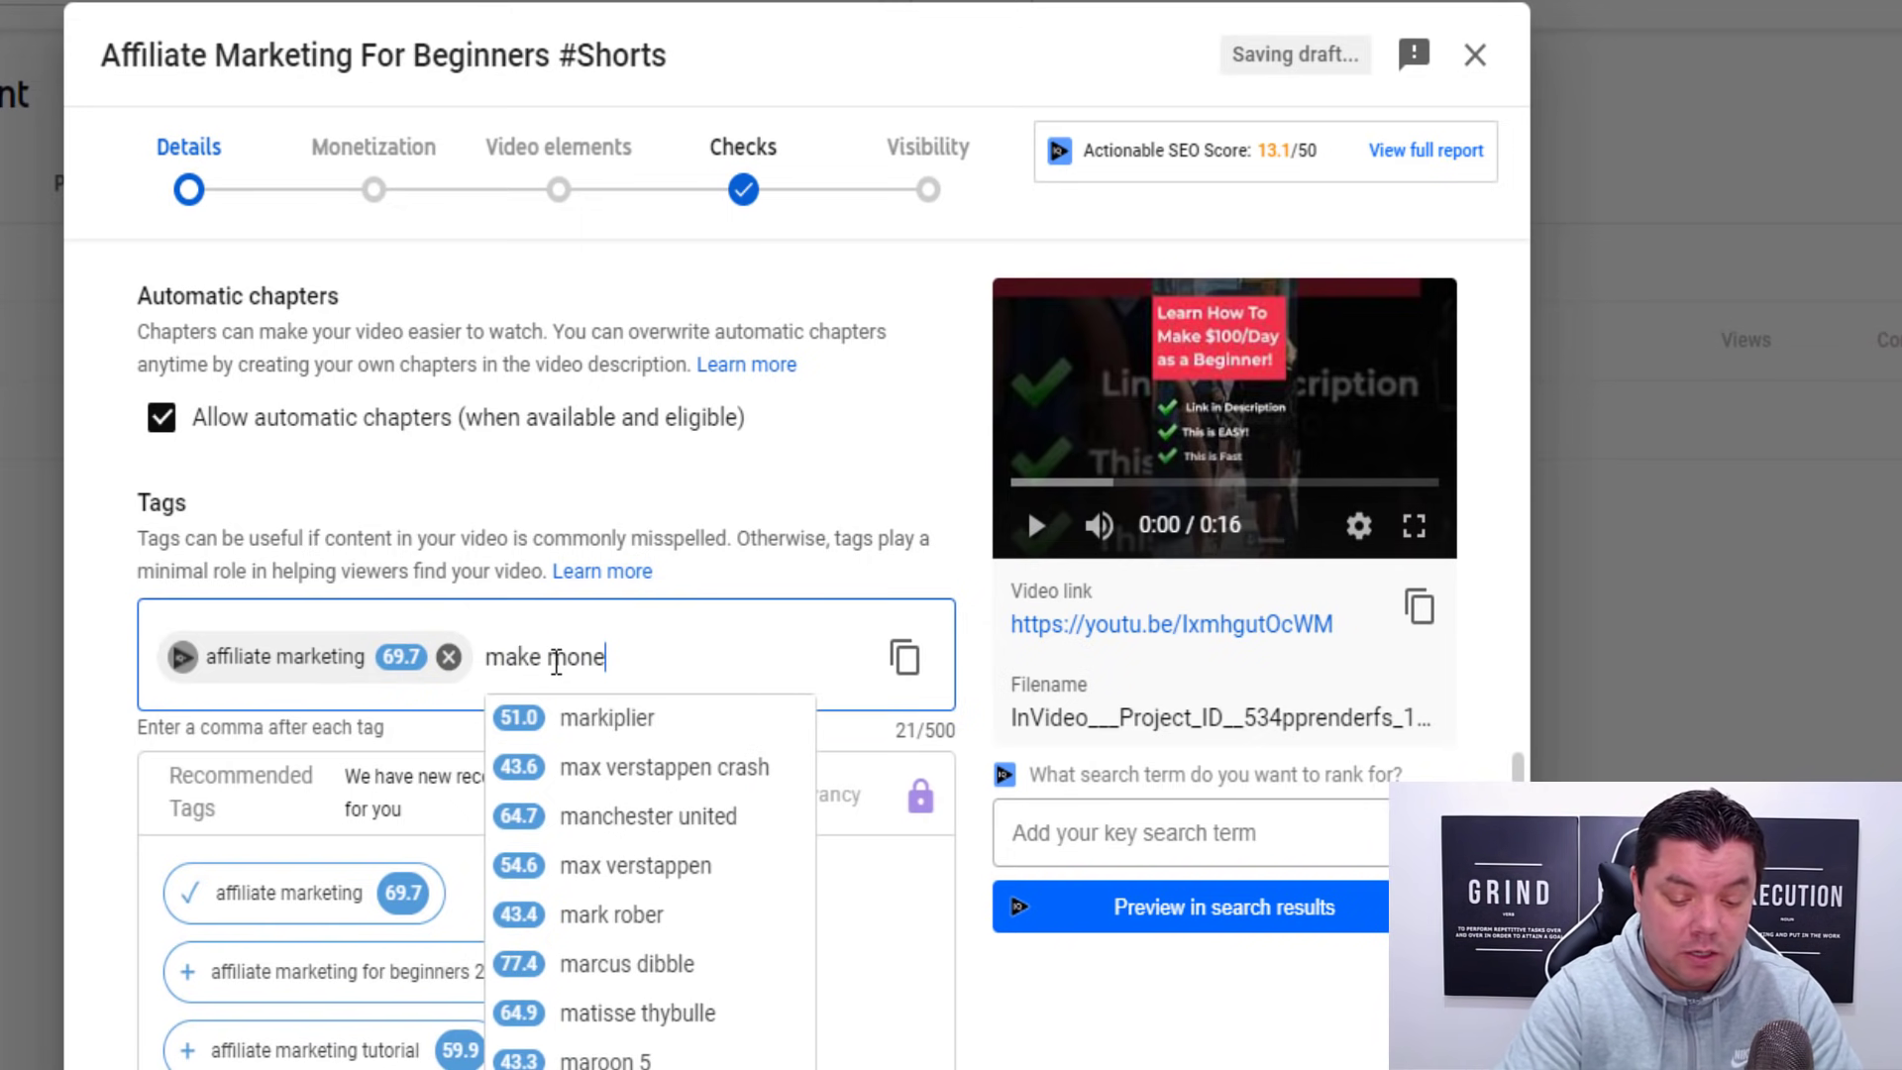
{"action": "type", "text": "y online"}
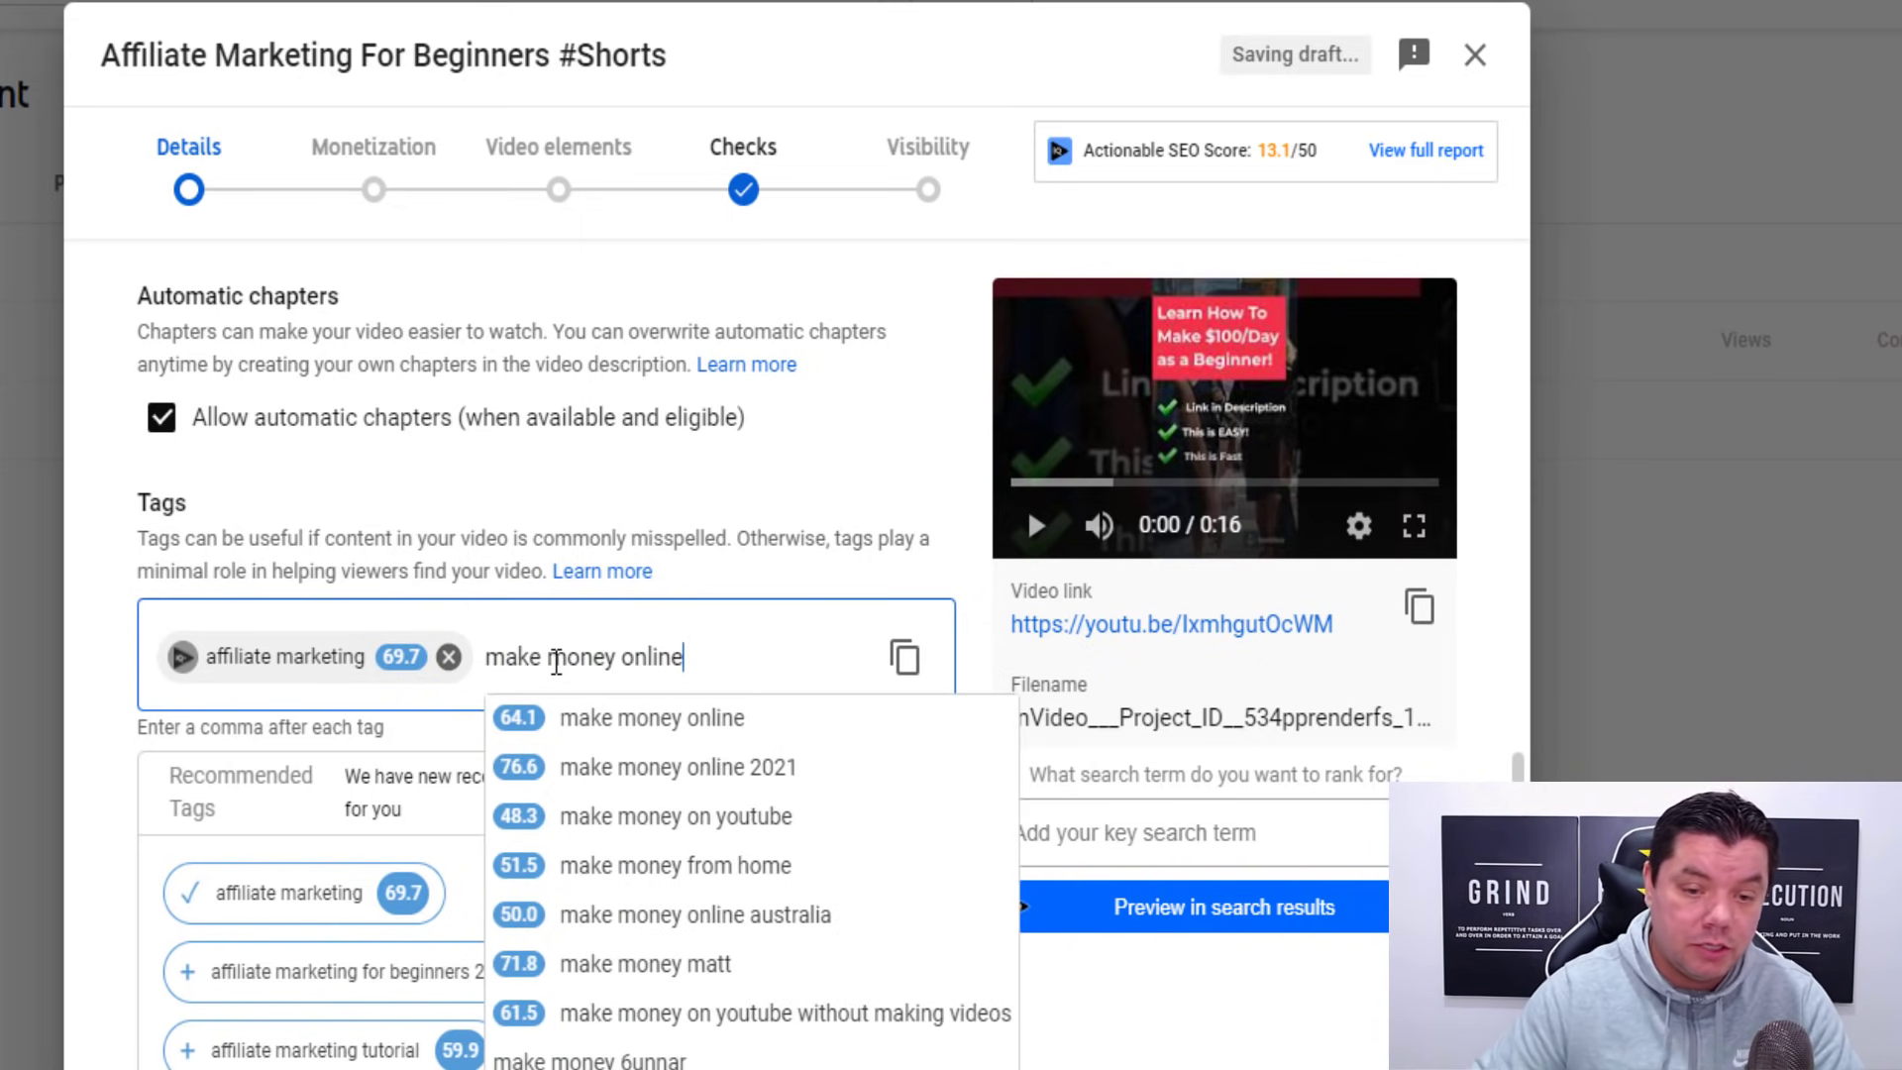
{"action": "left_click", "coordinate": [699, 717]}
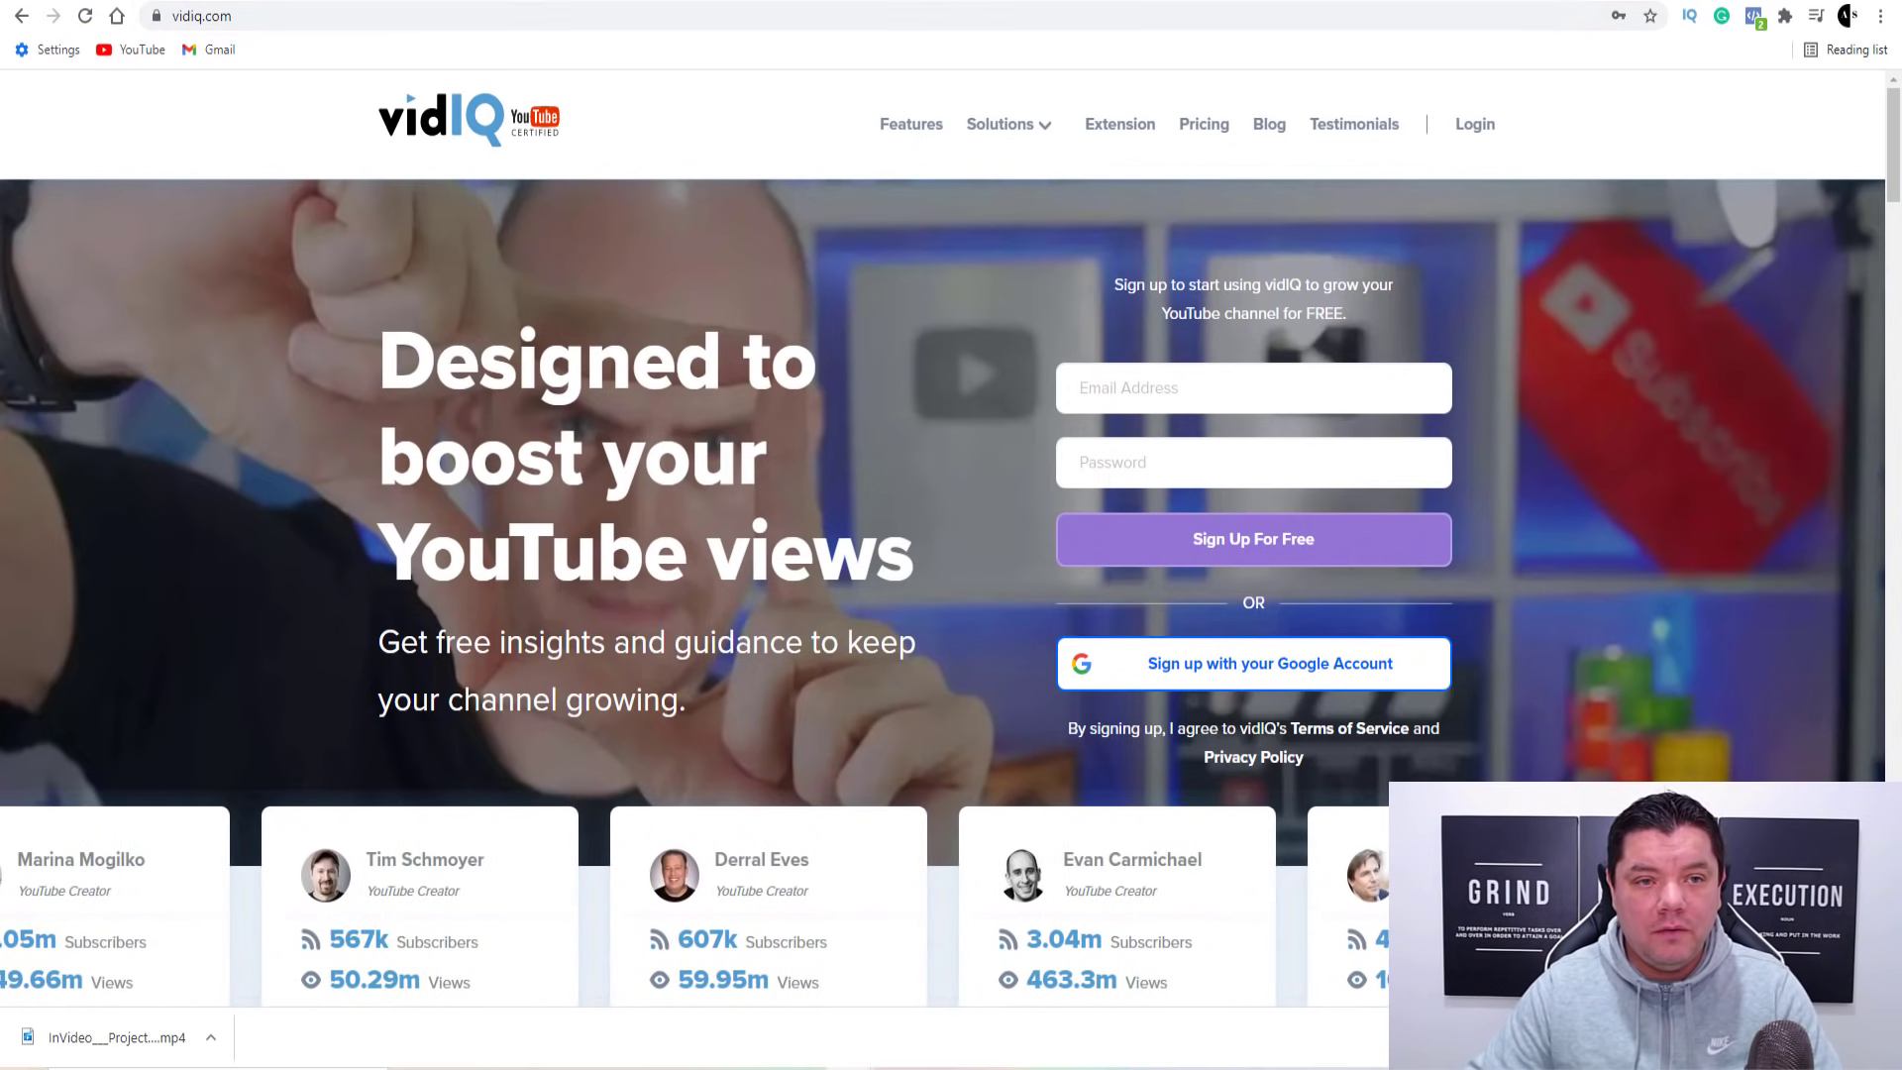
Step: Open the Short "New App Pays You $5.00 EVERY 2 MINUTES" from the YouTube results and copy its vidIQ video tags
{"action": "key", "text": "alt+Left"}
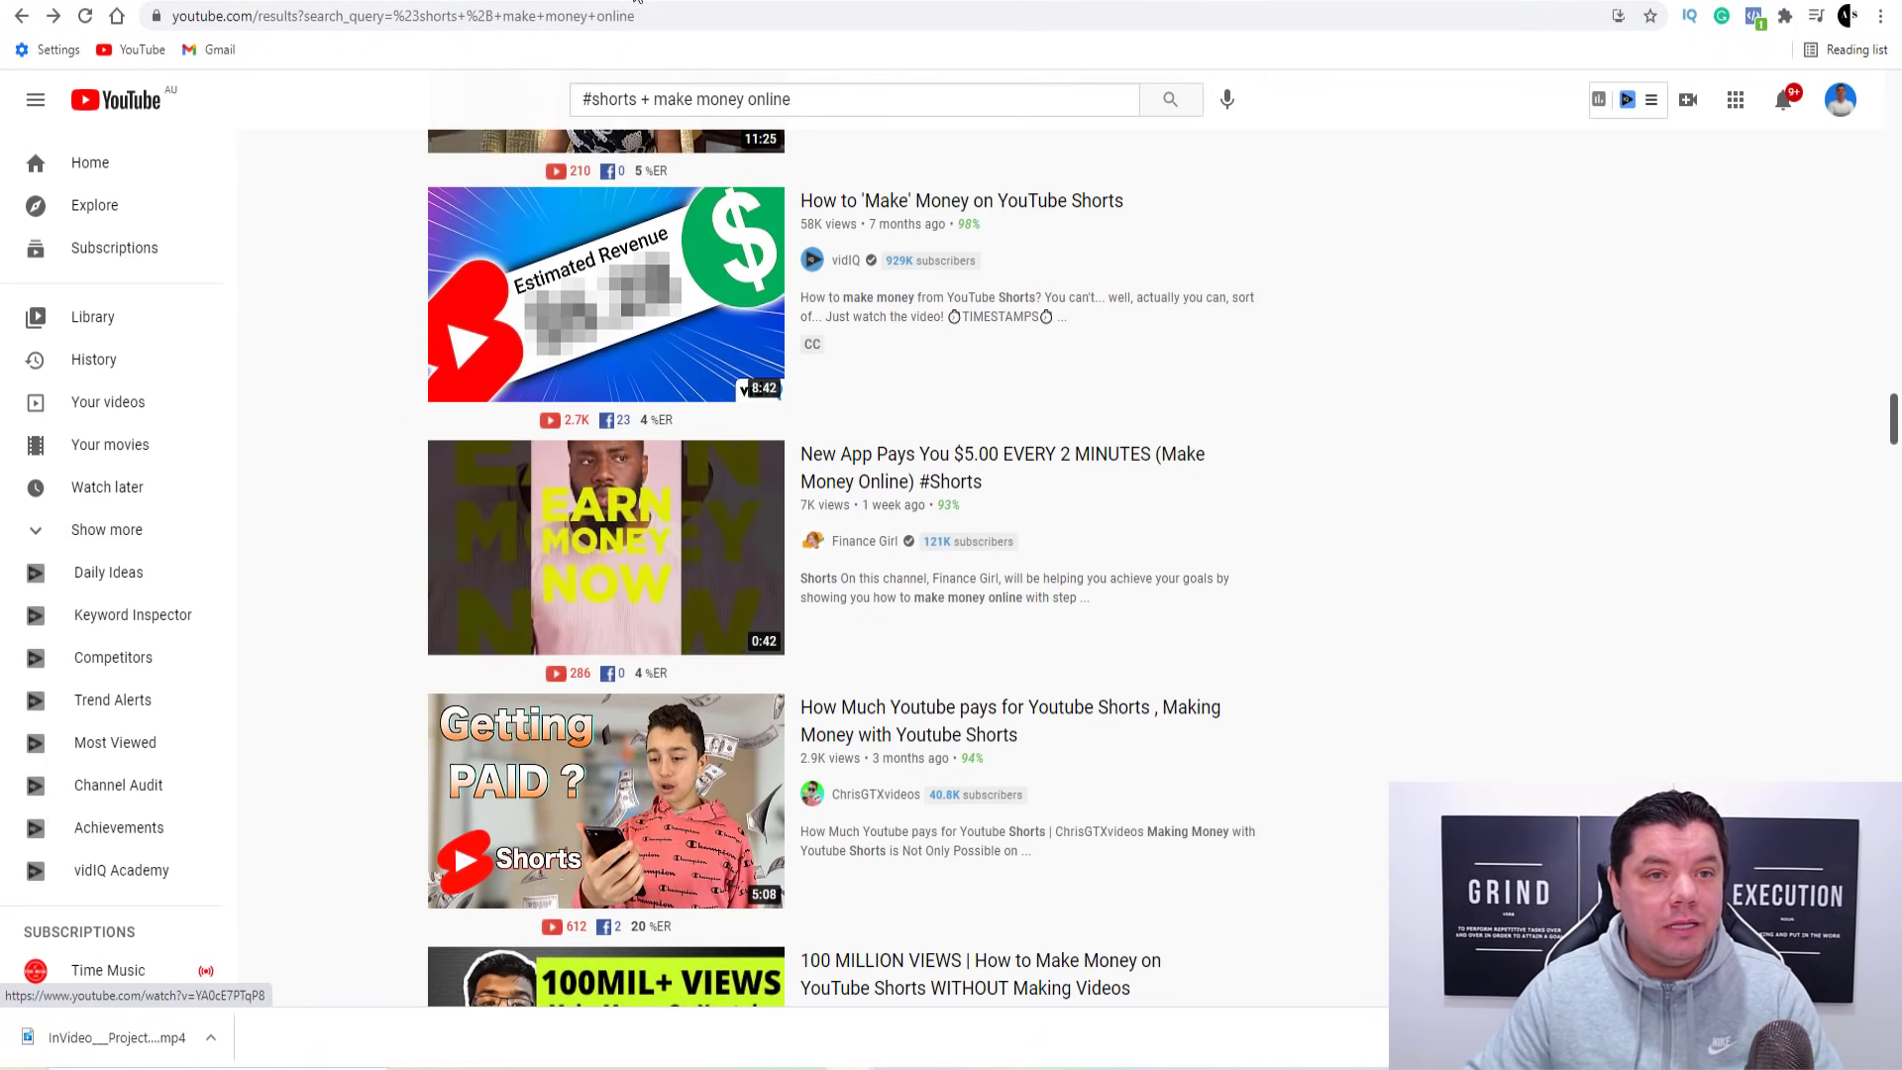
{"action": "left_click", "coordinate": [783, 488]}
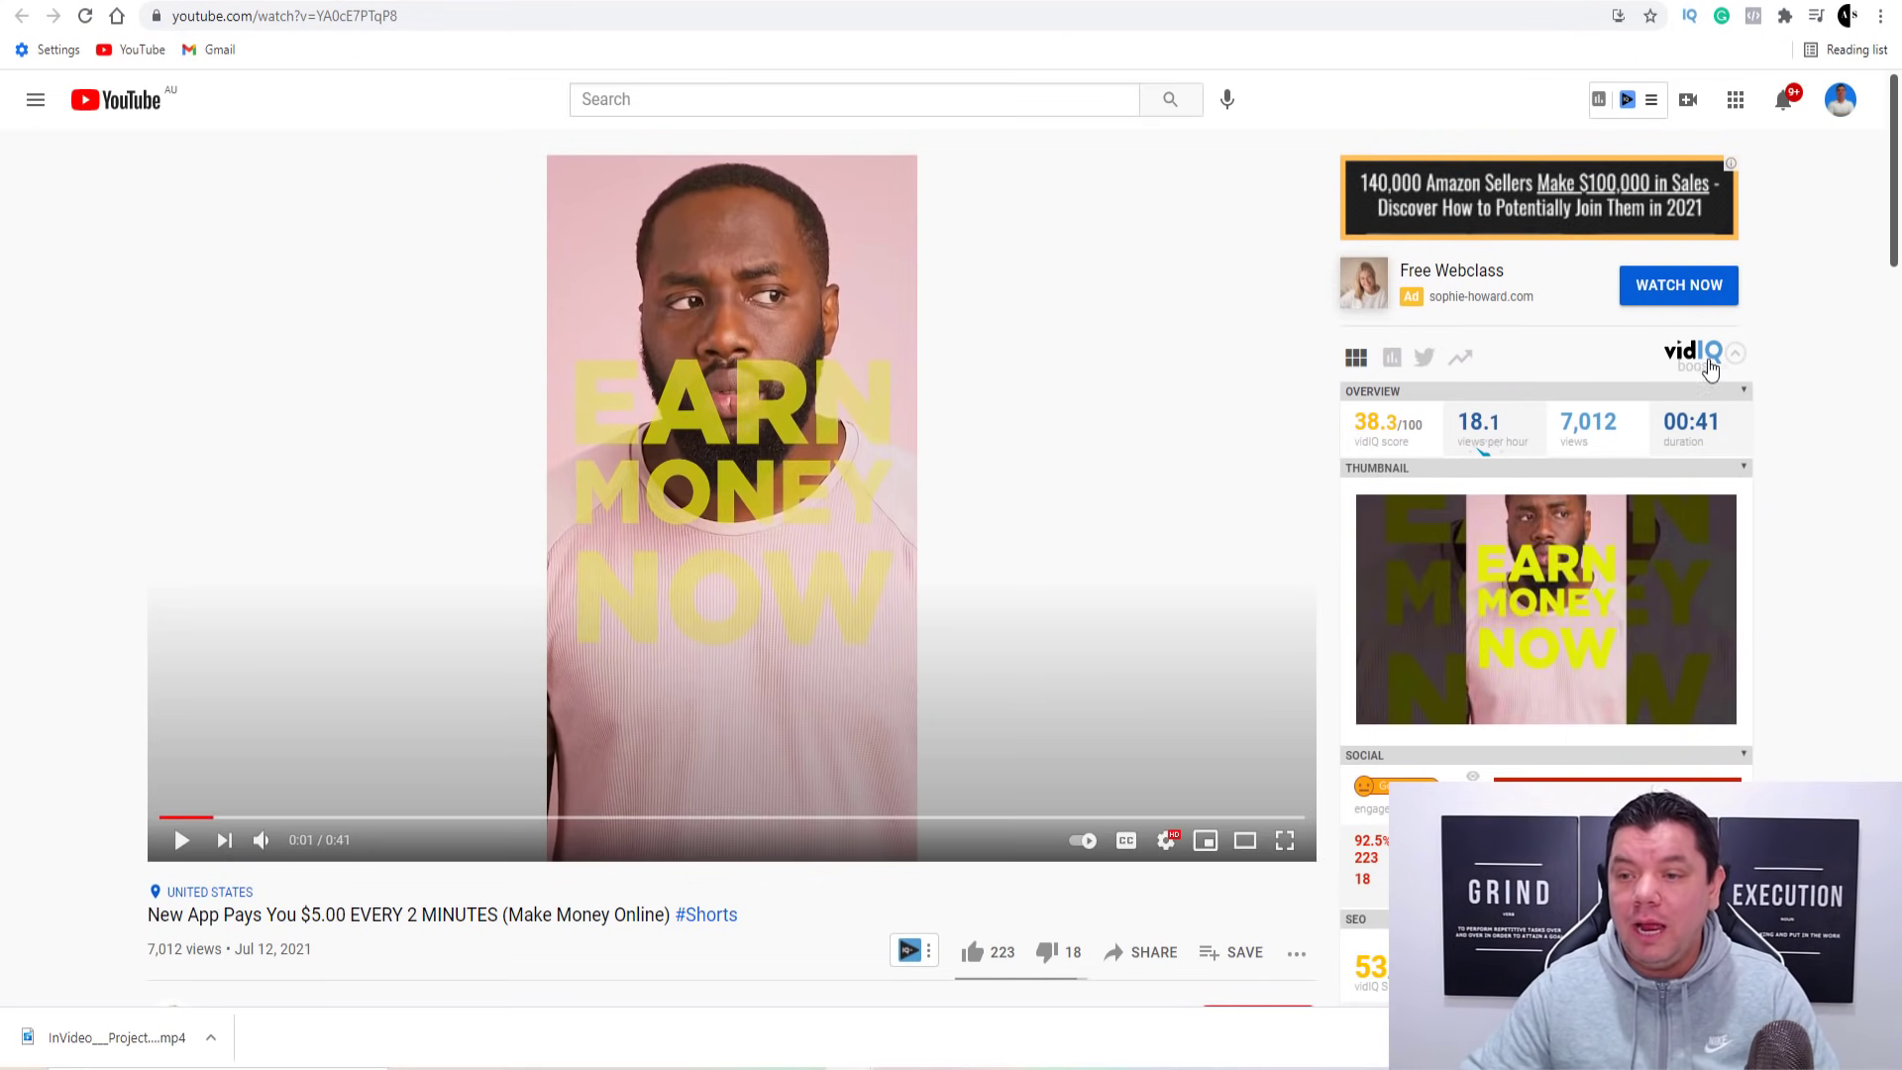
{"action": "scroll", "coordinate": [1517, 324], "scroll_direction": "down", "scroll_amount": 10}
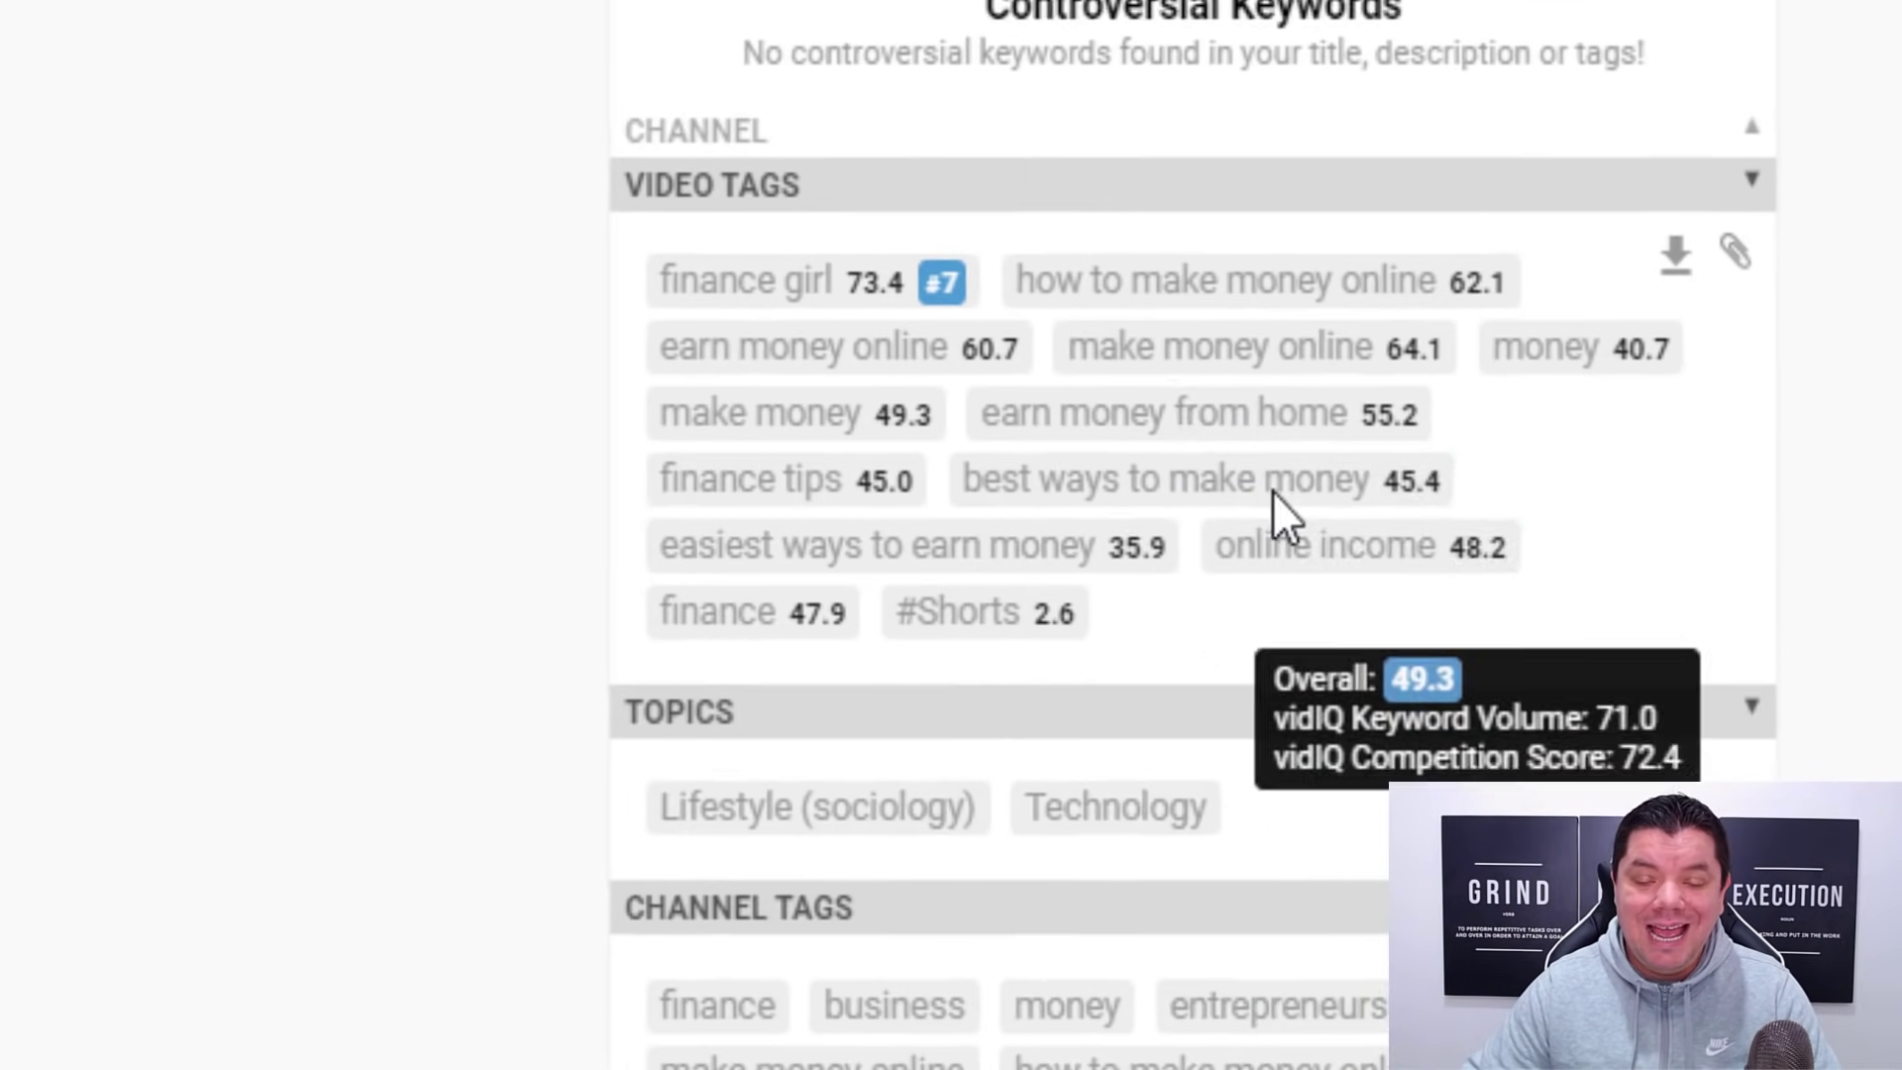
{"action": "left_click", "coordinate": [1734, 248]}
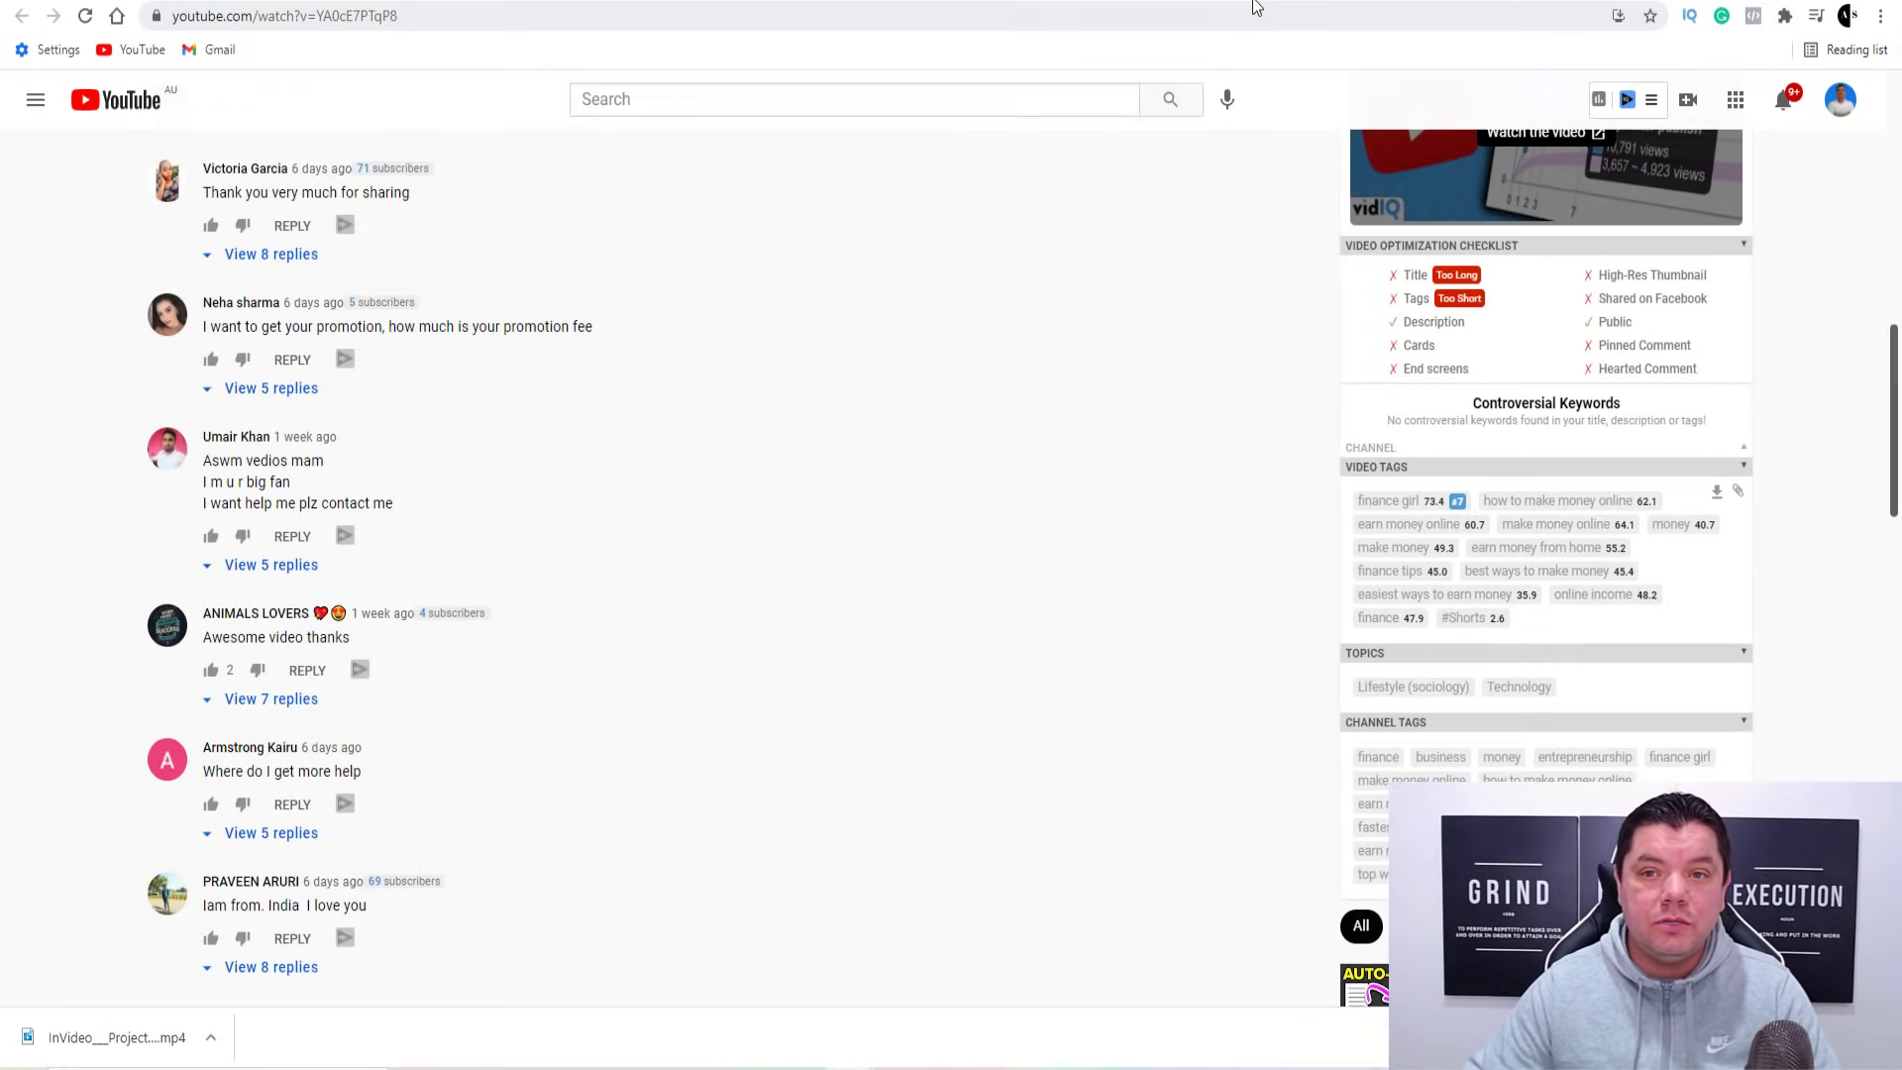
Step: Paste the copied vidIQ tags into the draft Short's tags, remove "finance girl", and review the remaining list
{"action": "left_click", "coordinate": [1260, 4]}
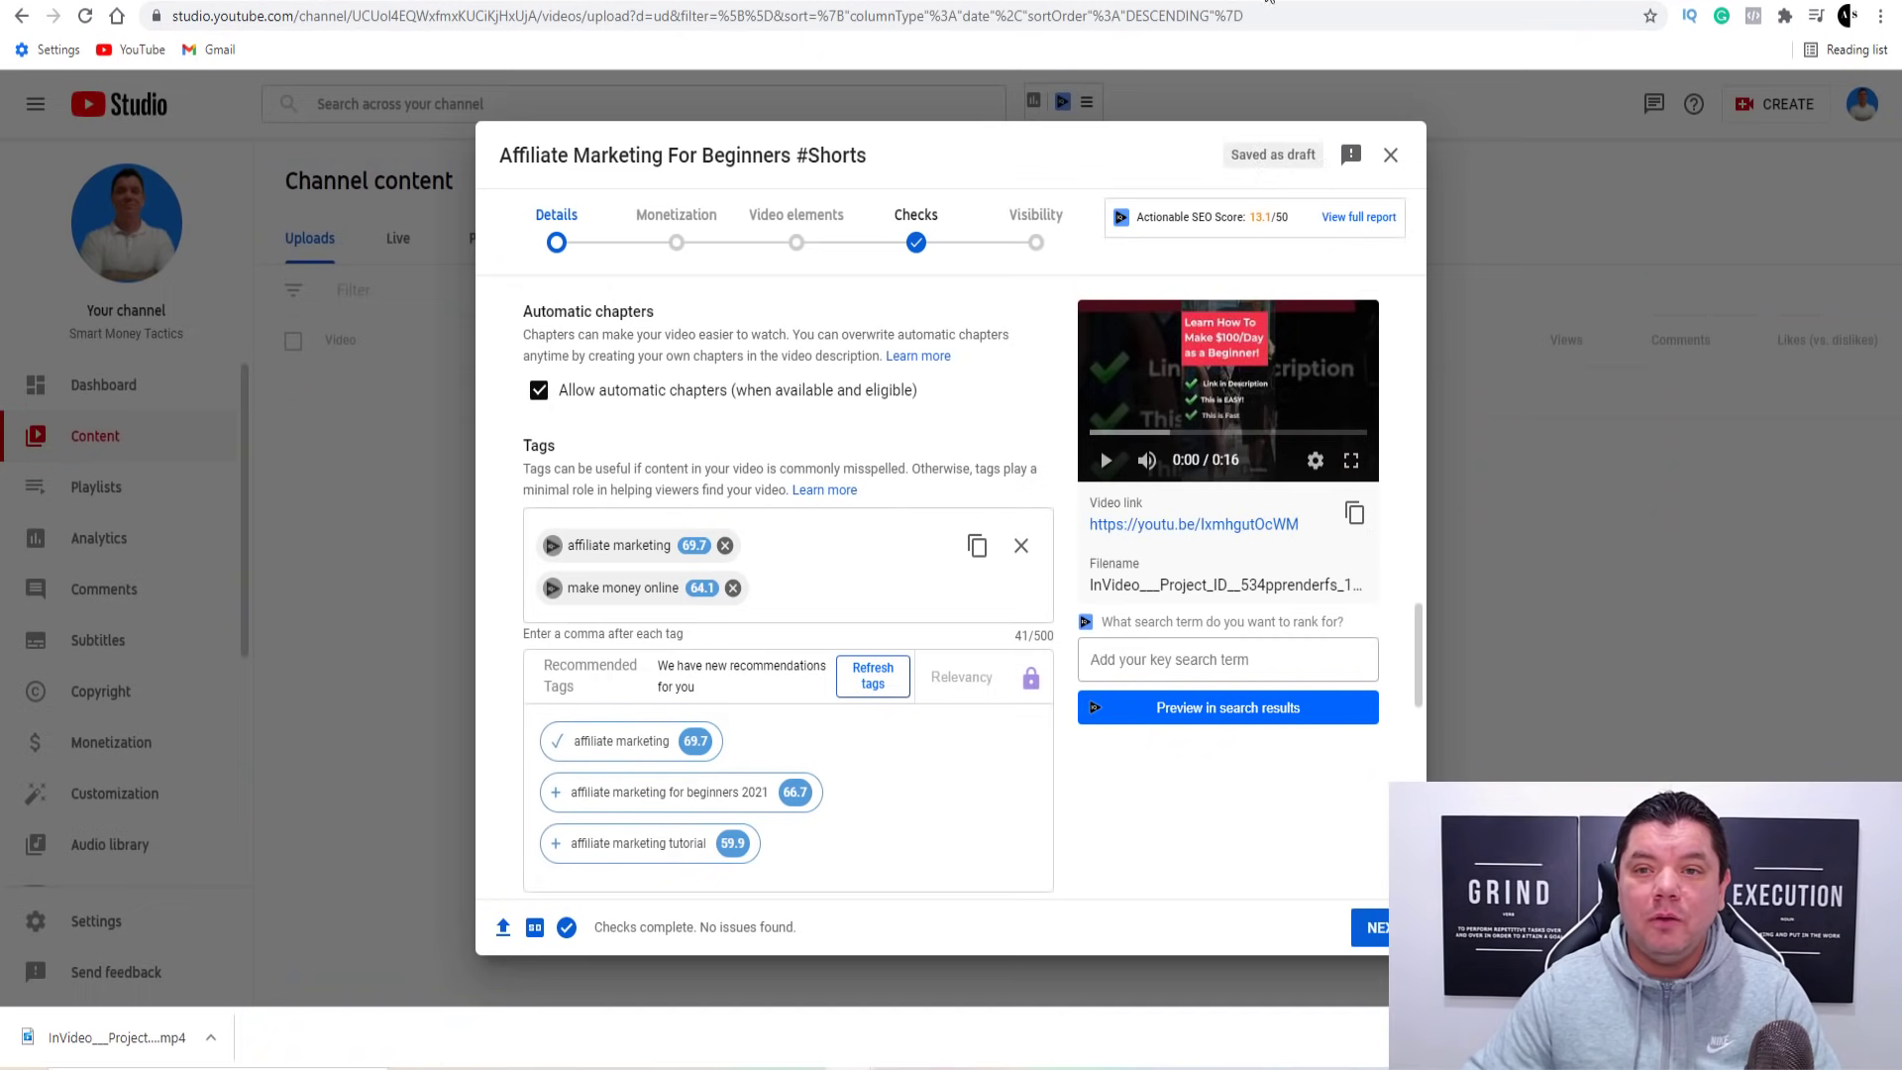
{"action": "left_click", "coordinate": [782, 585]}
{"action": "key", "text": "ctrl+v"}
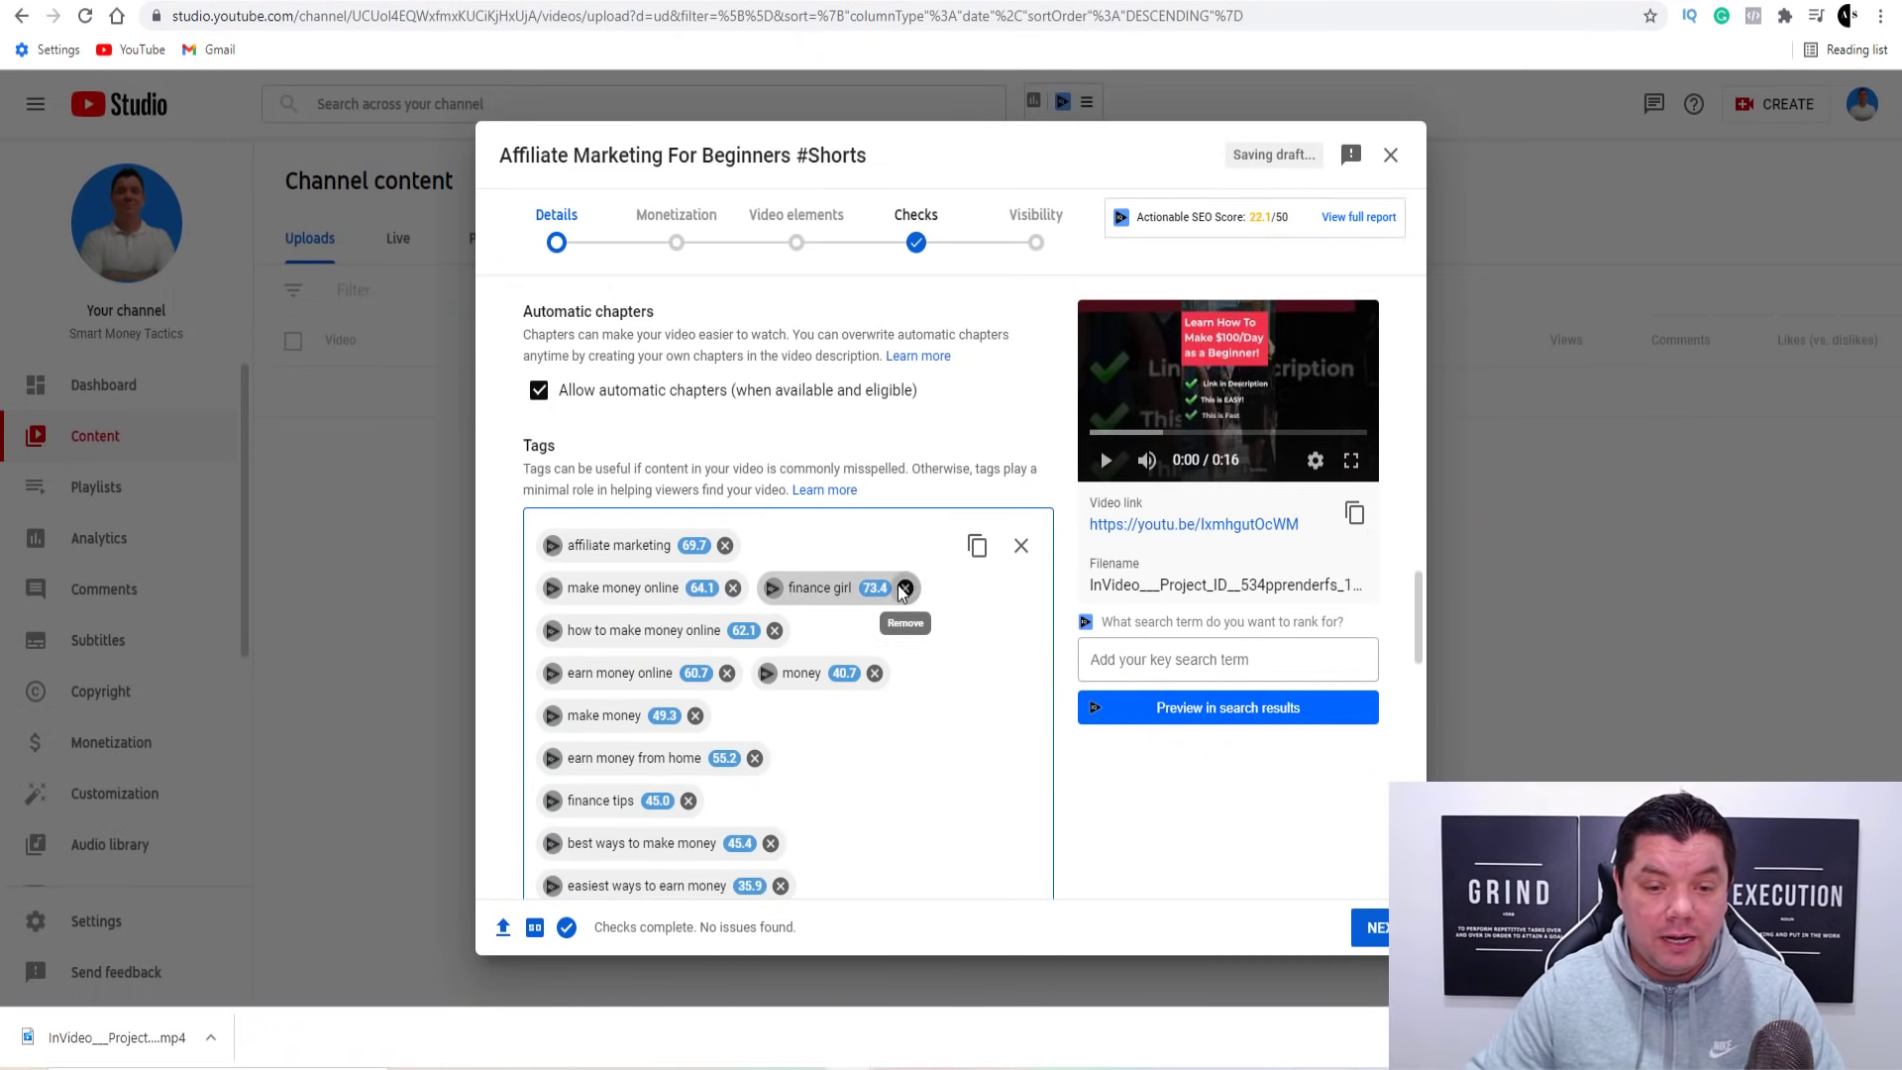
{"action": "left_click", "coordinate": [905, 589]}
{"action": "scroll", "coordinate": [706, 634], "scroll_direction": "down", "scroll_amount": 1}
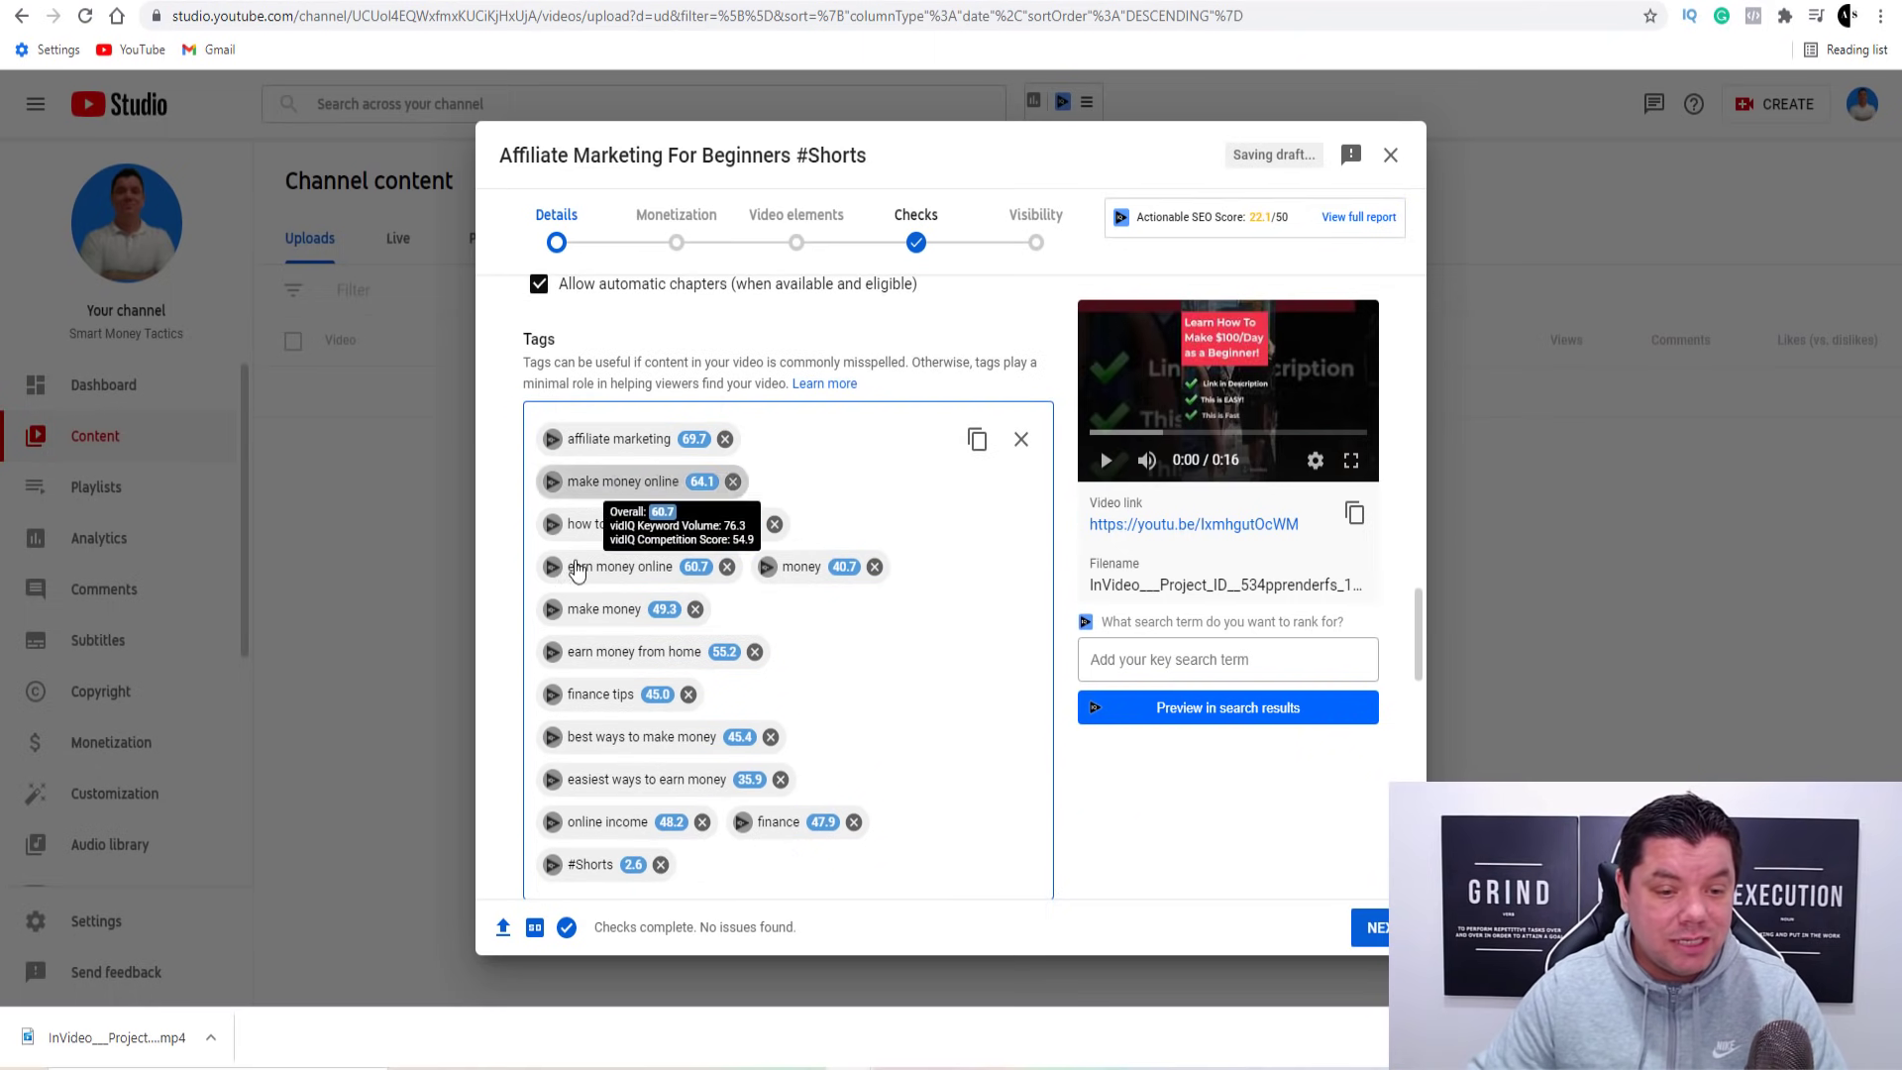
{"action": "scroll", "coordinate": [706, 634], "scroll_direction": "down", "scroll_amount": 2}
{"action": "scroll", "coordinate": [753, 595], "scroll_direction": "up", "scroll_amount": 3}
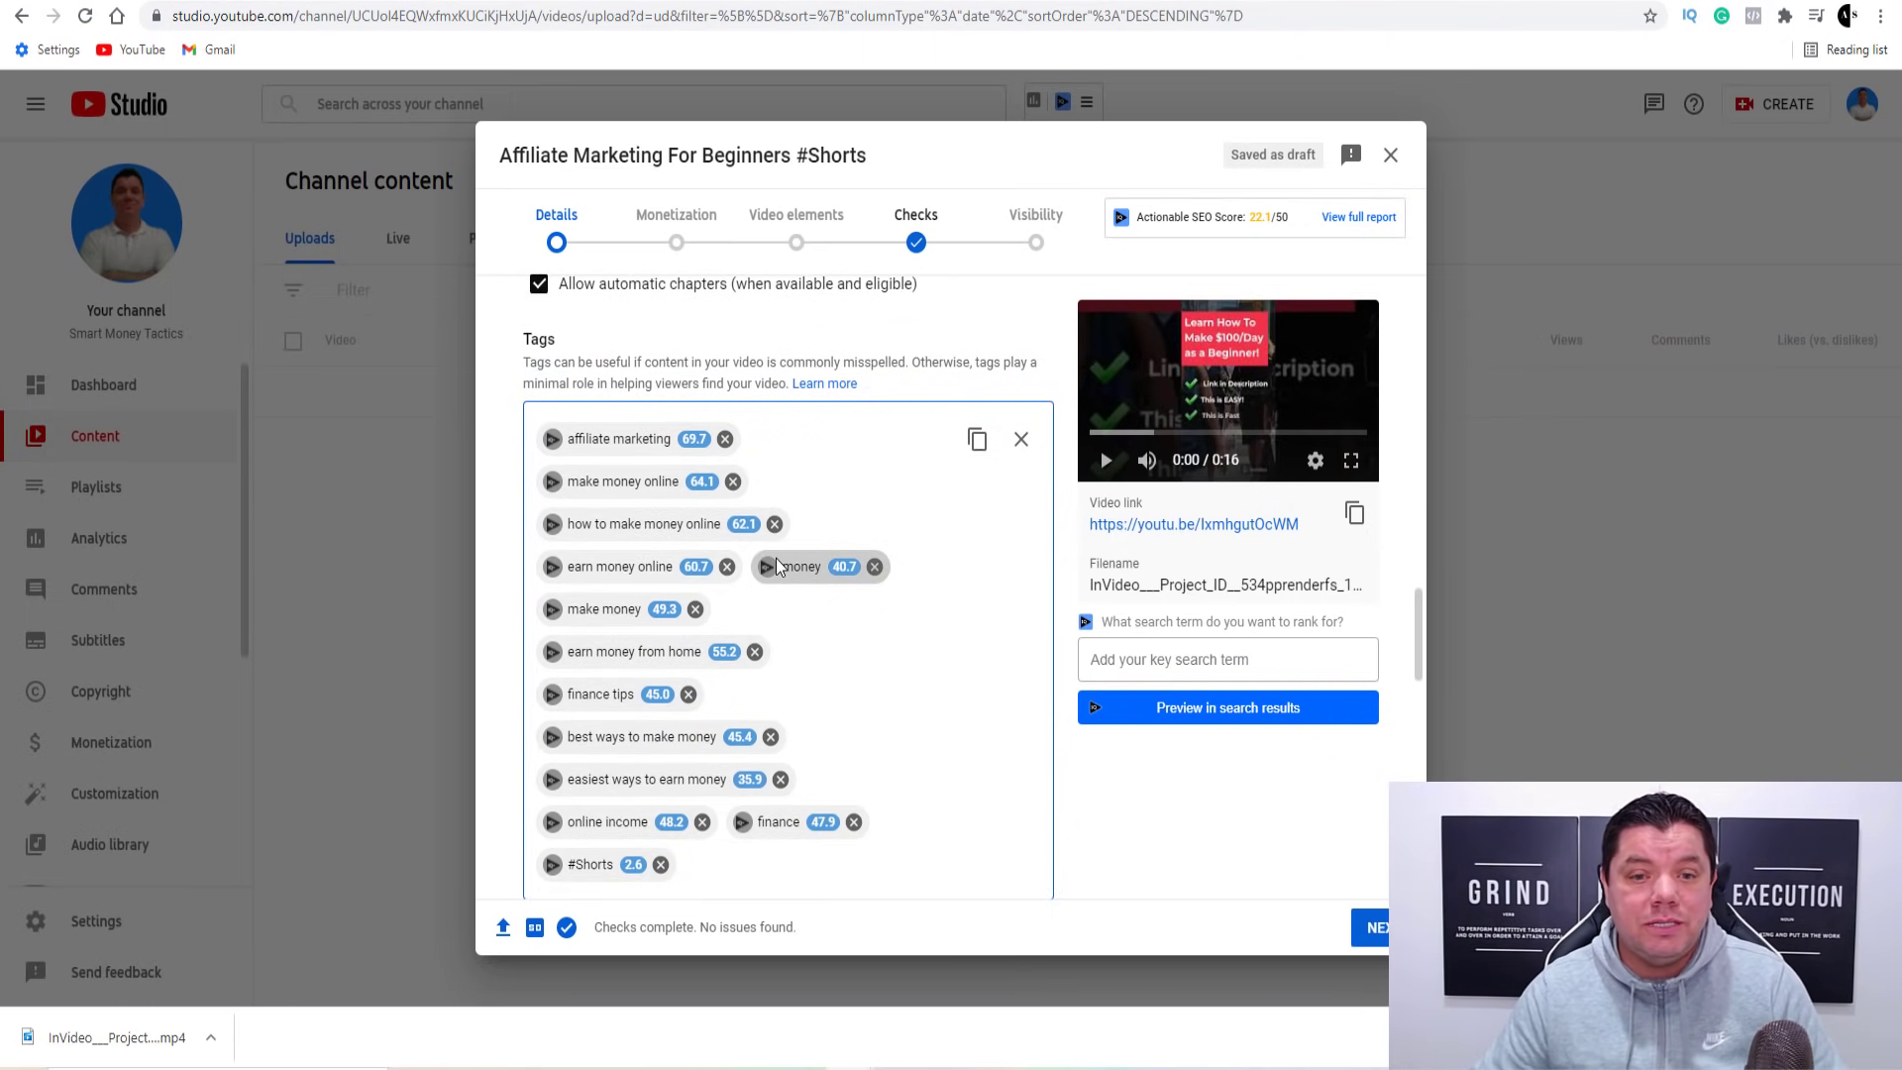
{"action": "scroll", "coordinate": [803, 629], "scroll_direction": "down", "scroll_amount": 2}
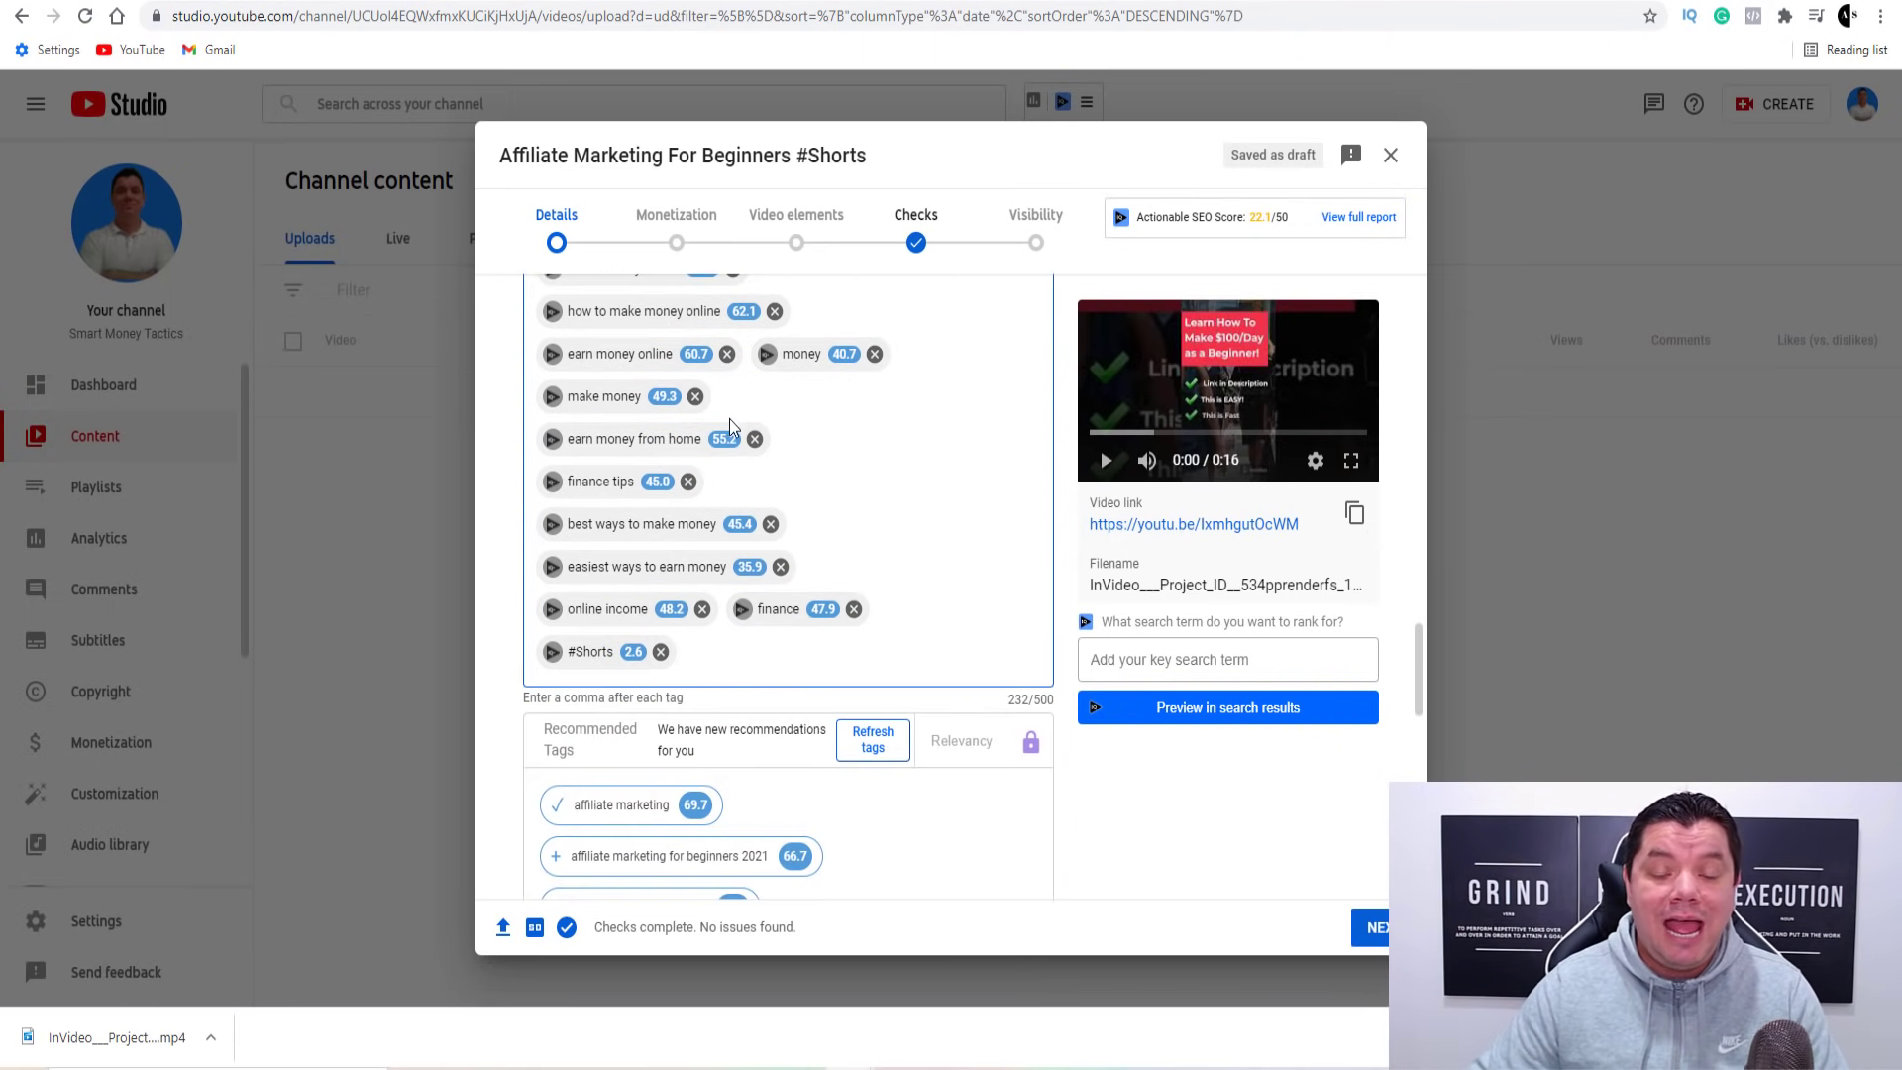
{"action": "scroll", "coordinate": [733, 451], "scroll_direction": "down", "scroll_amount": 2}
{"action": "scroll", "coordinate": [745, 449], "scroll_direction": "up", "scroll_amount": 3}
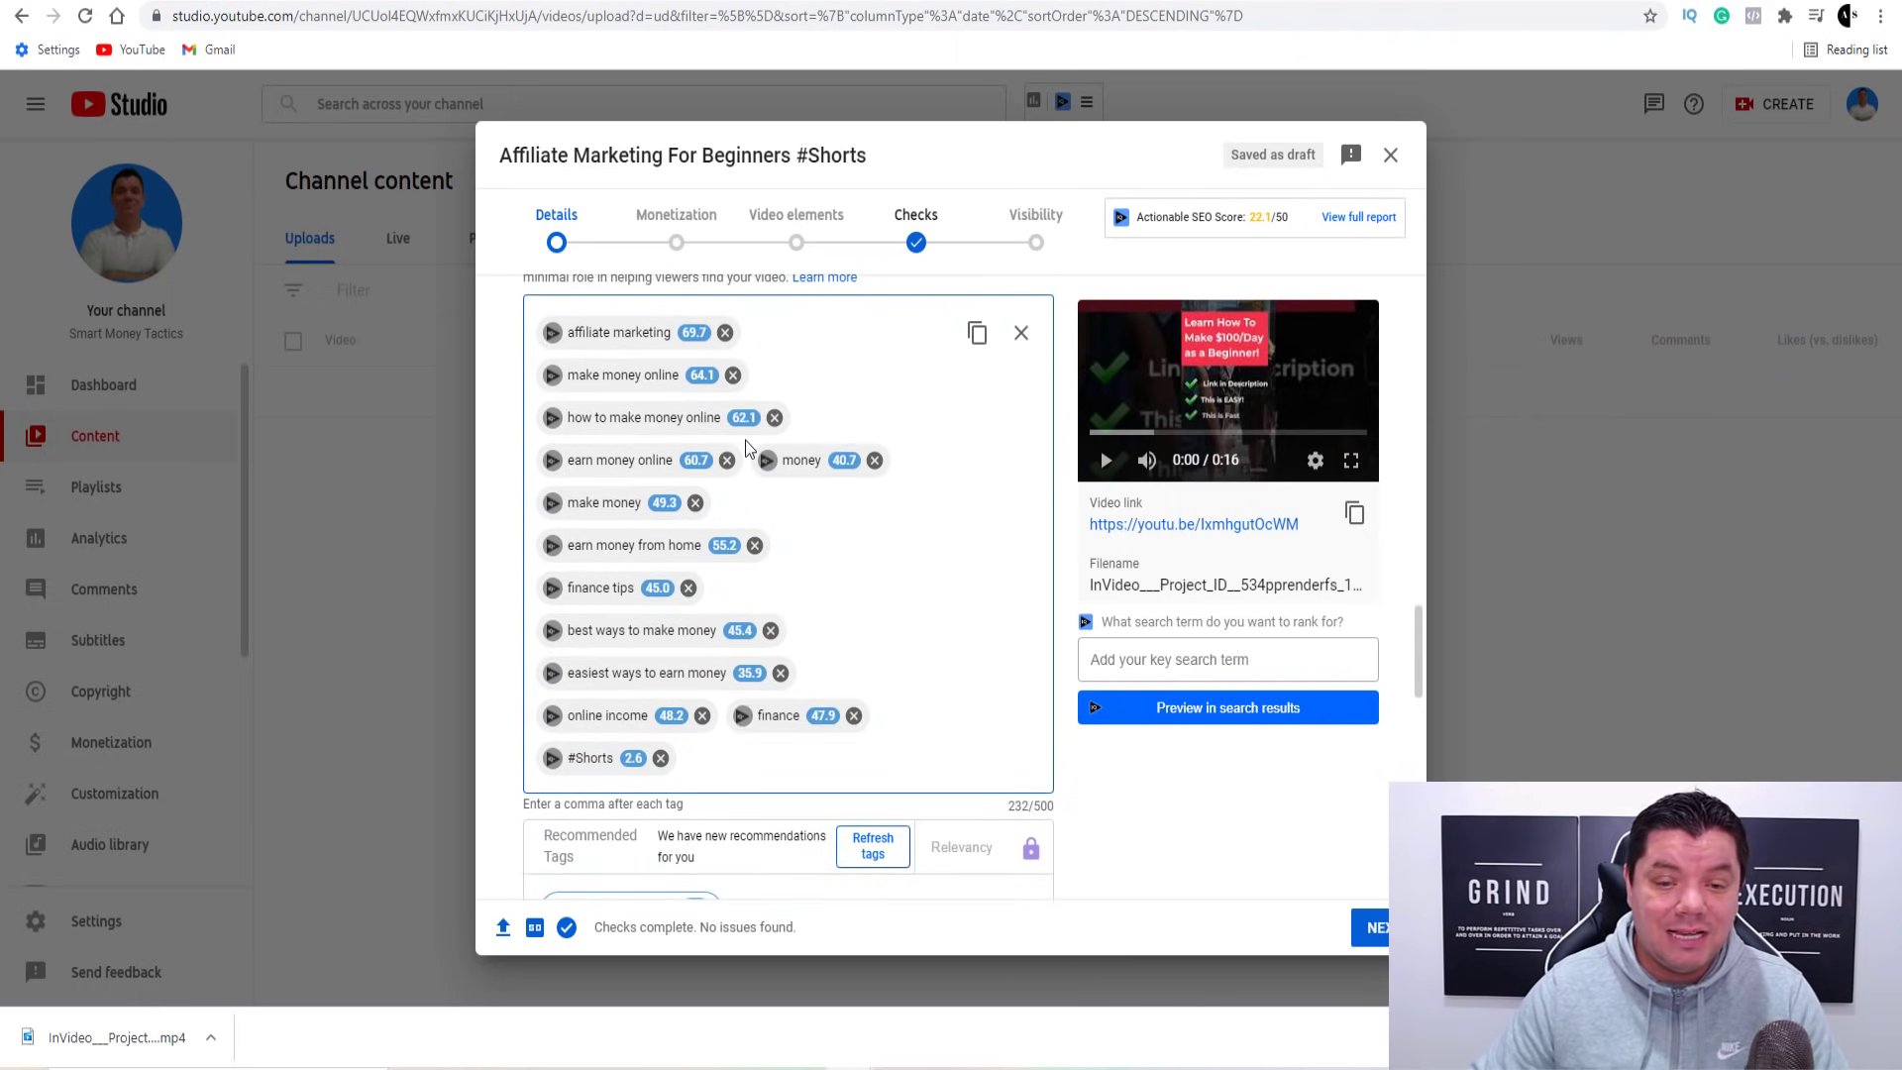
{"action": "scroll", "coordinate": [745, 448], "scroll_direction": "down", "scroll_amount": 6}
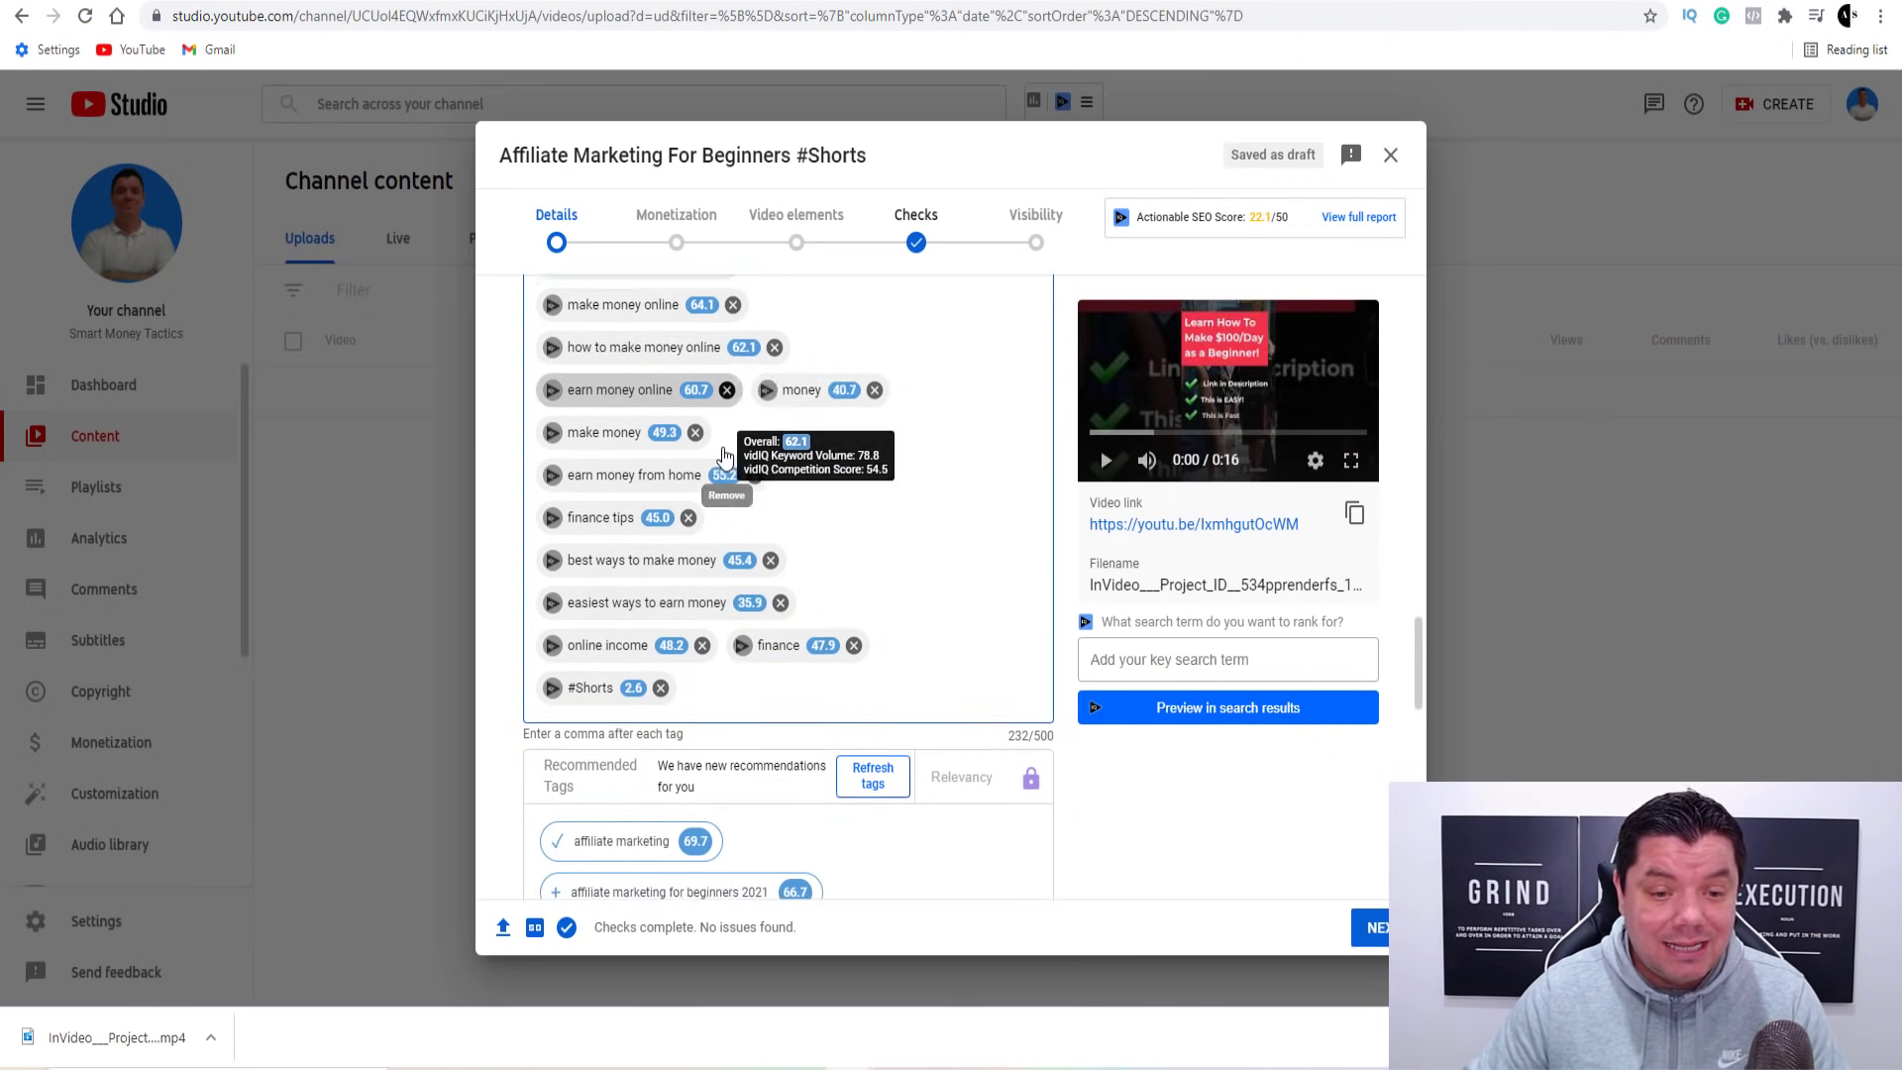
{"action": "scroll", "coordinate": [725, 448], "scroll_direction": "down", "scroll_amount": 3}
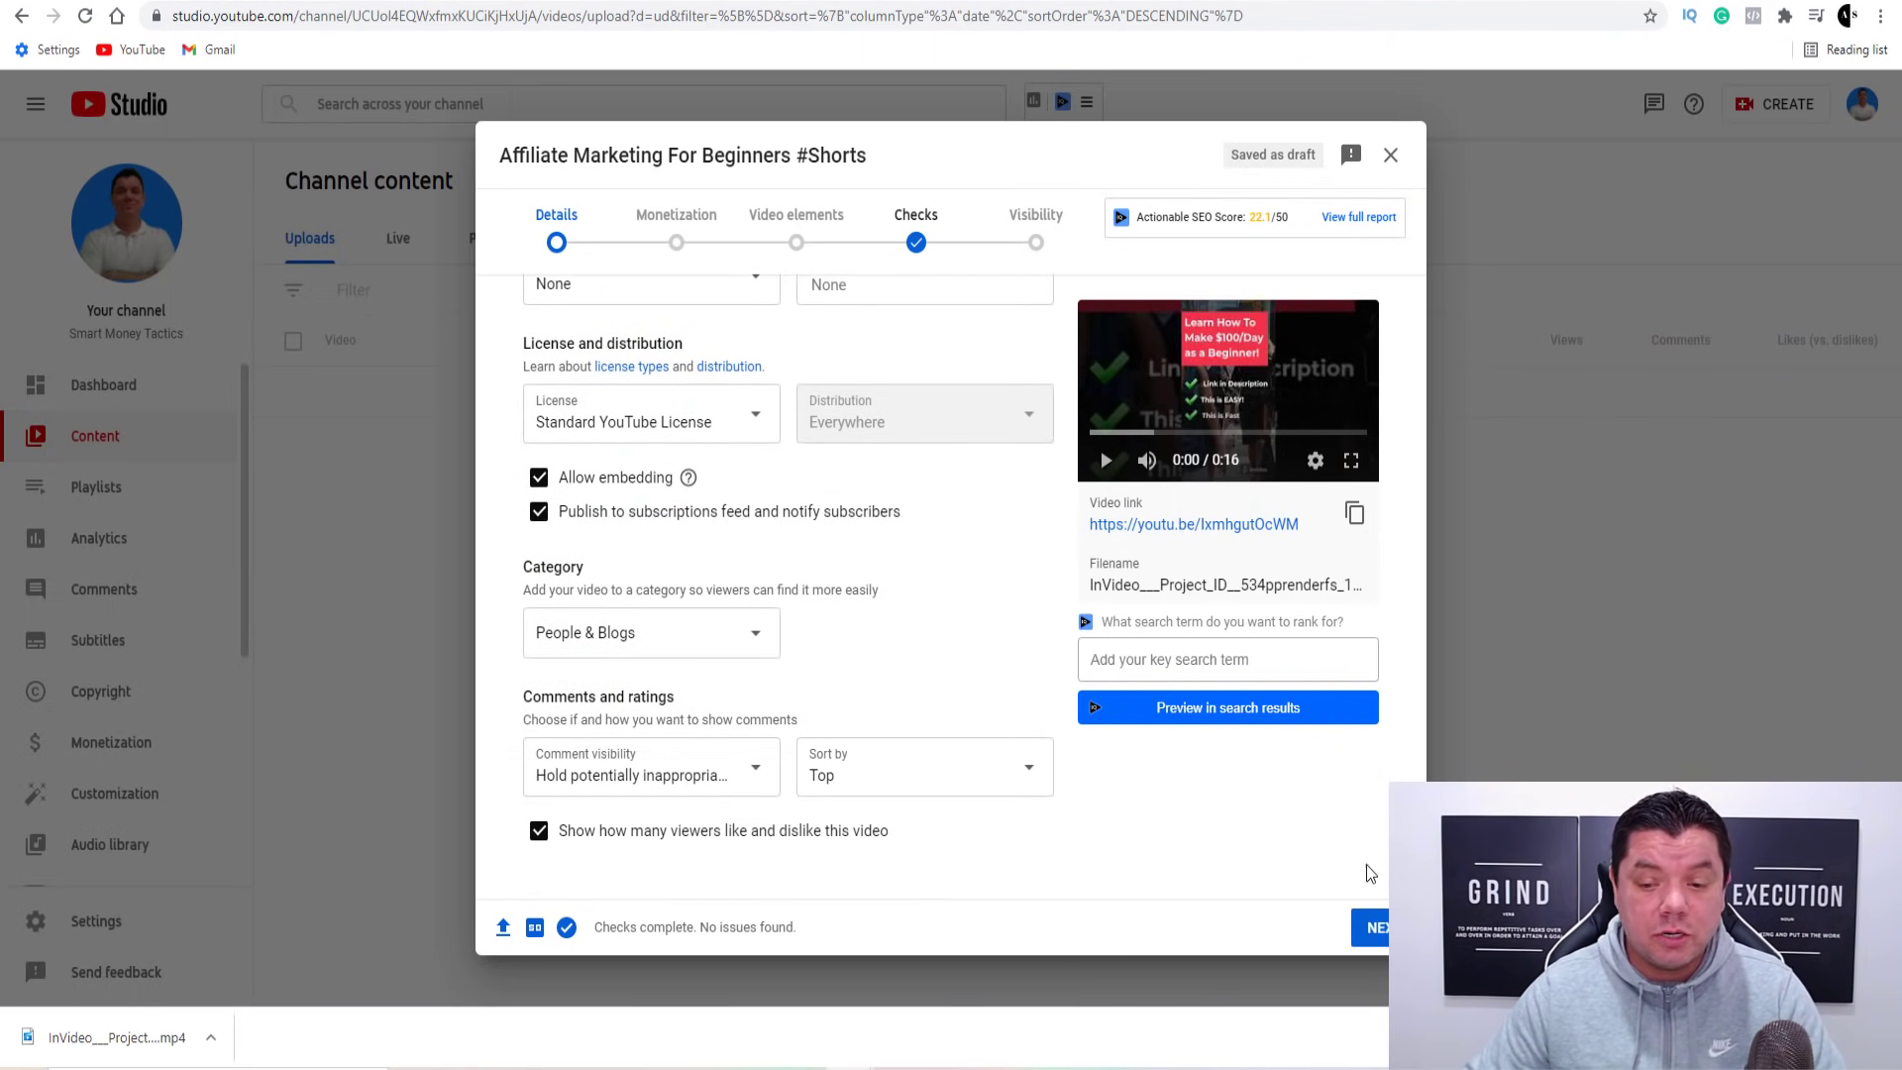
Step: Proceed to the upload's Monetization stage and set monetization to Off
{"action": "left_click", "coordinate": [1373, 926]}
{"action": "scroll", "coordinate": [841, 489], "scroll_direction": "down", "scroll_amount": 3}
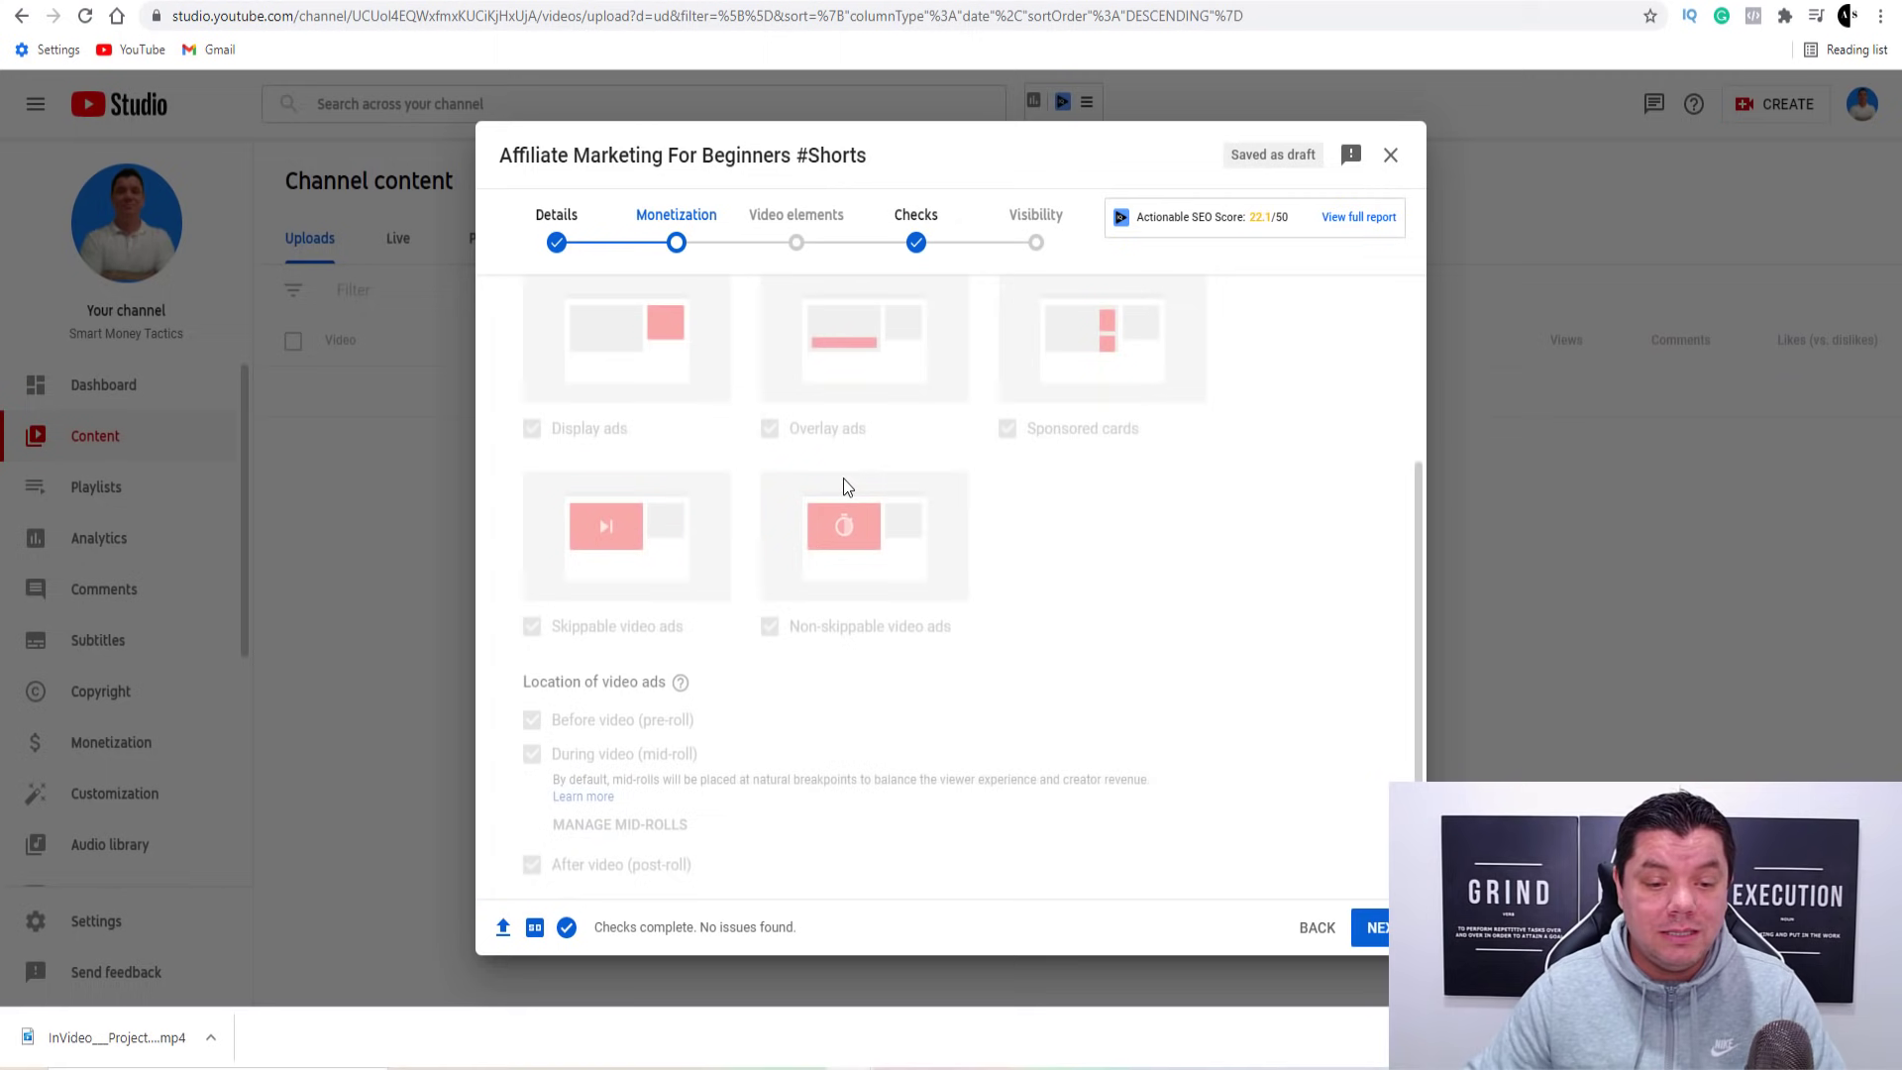
{"action": "scroll", "coordinate": [924, 502], "scroll_direction": "up", "scroll_amount": 3}
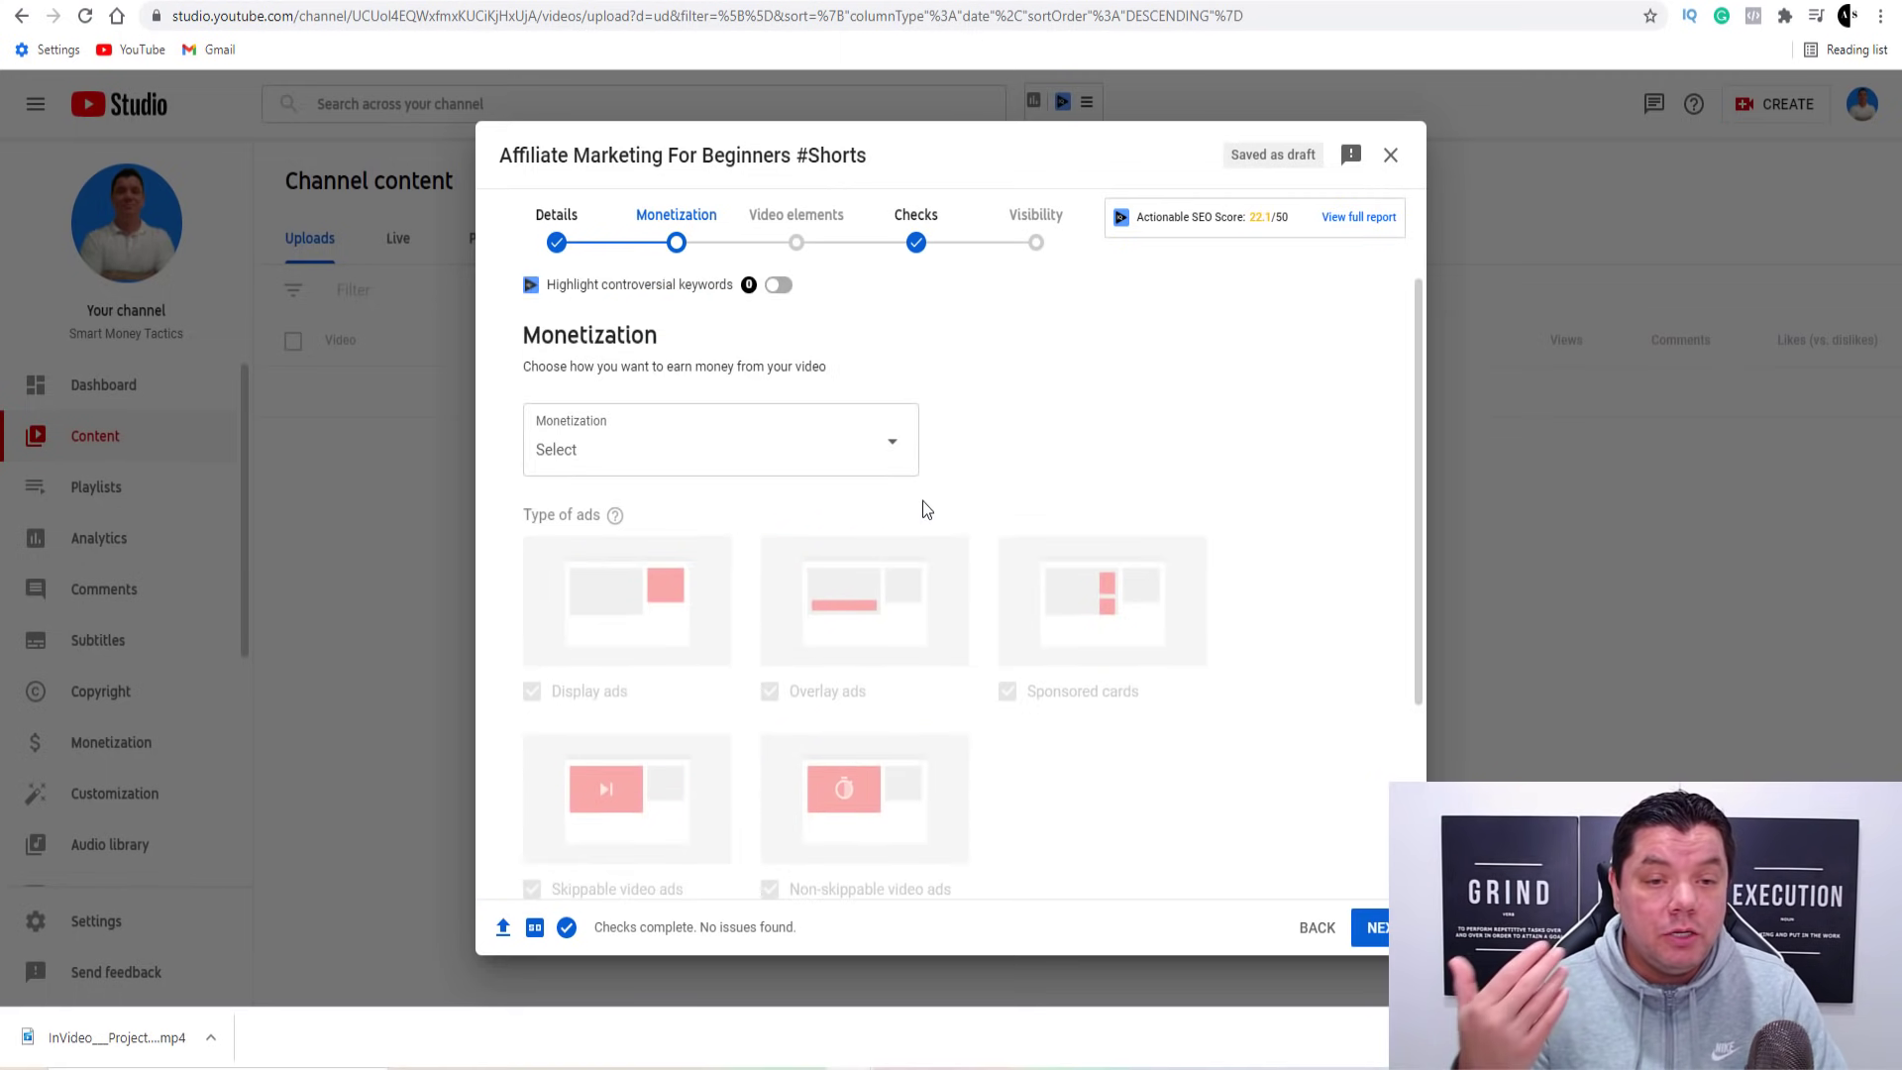
{"action": "scroll", "coordinate": [909, 507], "scroll_direction": "down", "scroll_amount": 3}
{"action": "scroll", "coordinate": [897, 485], "scroll_direction": "up", "scroll_amount": 3}
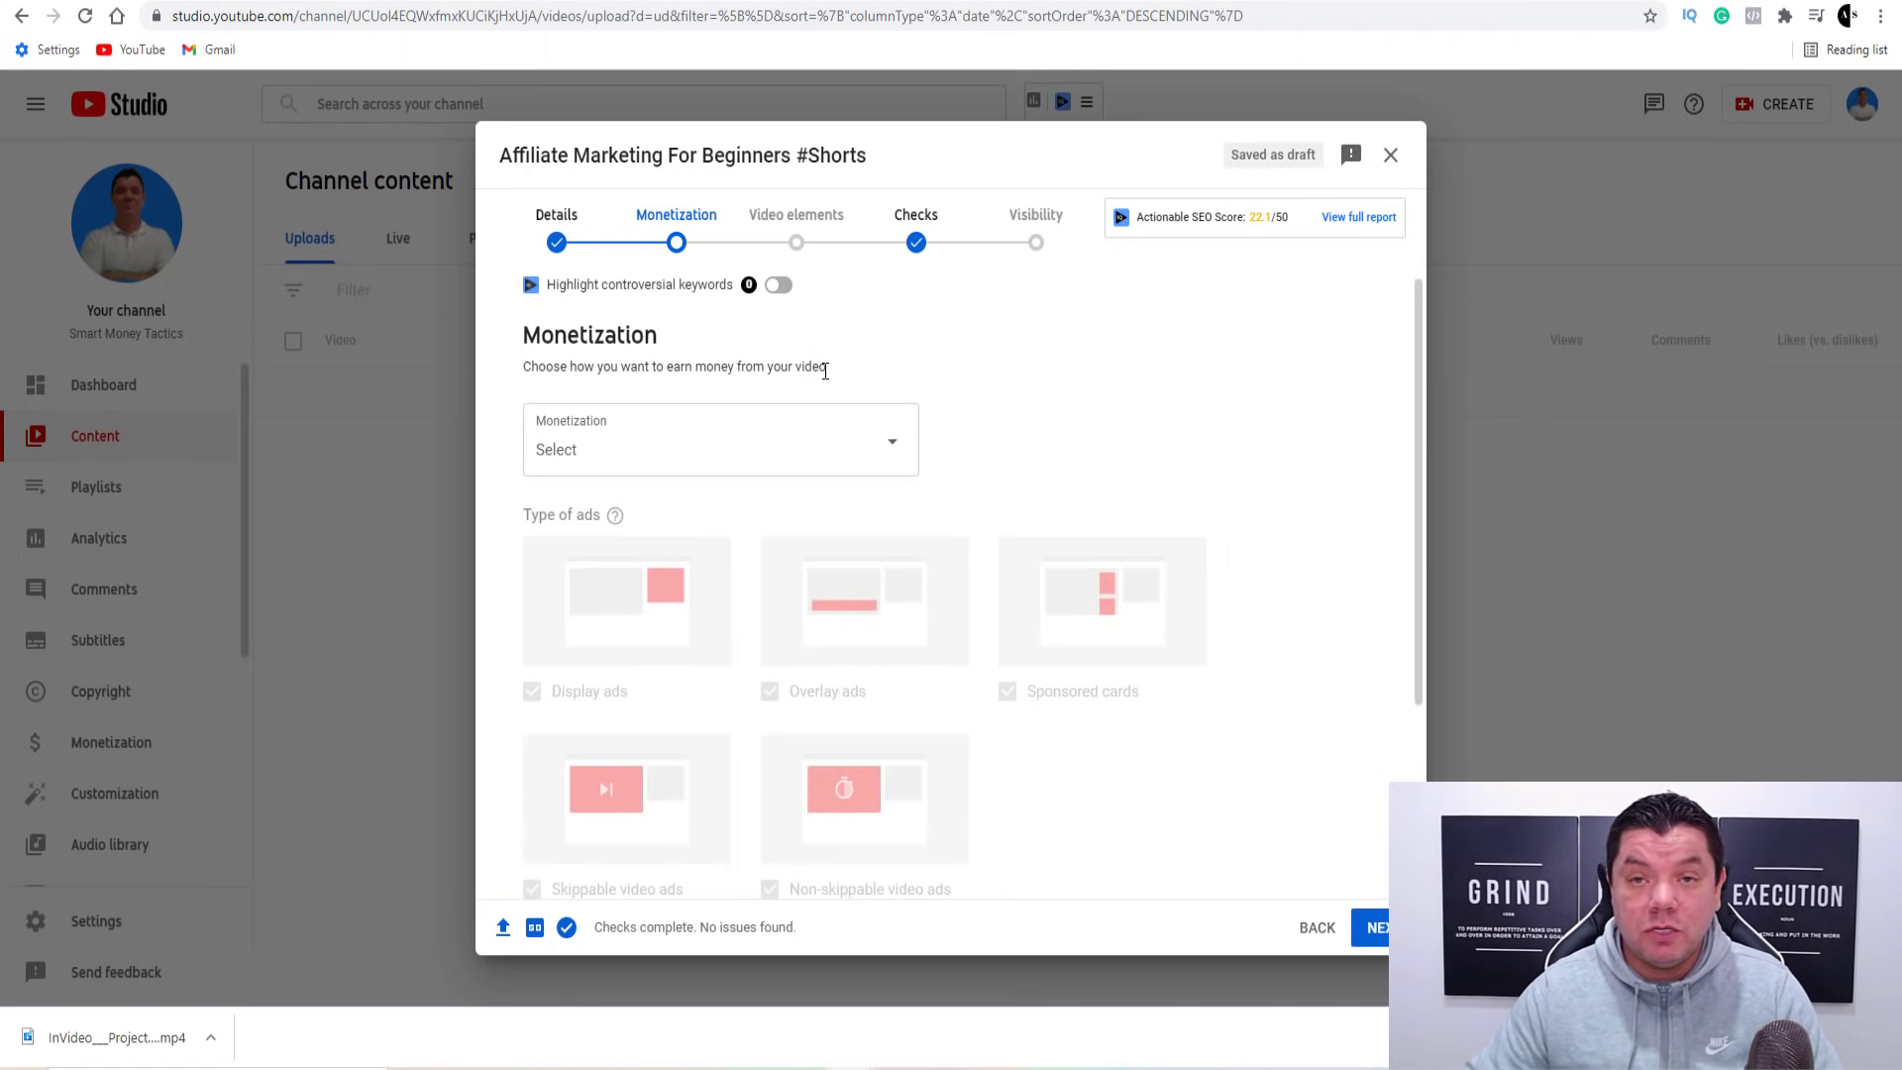
{"action": "left_click", "coordinate": [693, 455]}
{"action": "left_click", "coordinate": [556, 483]}
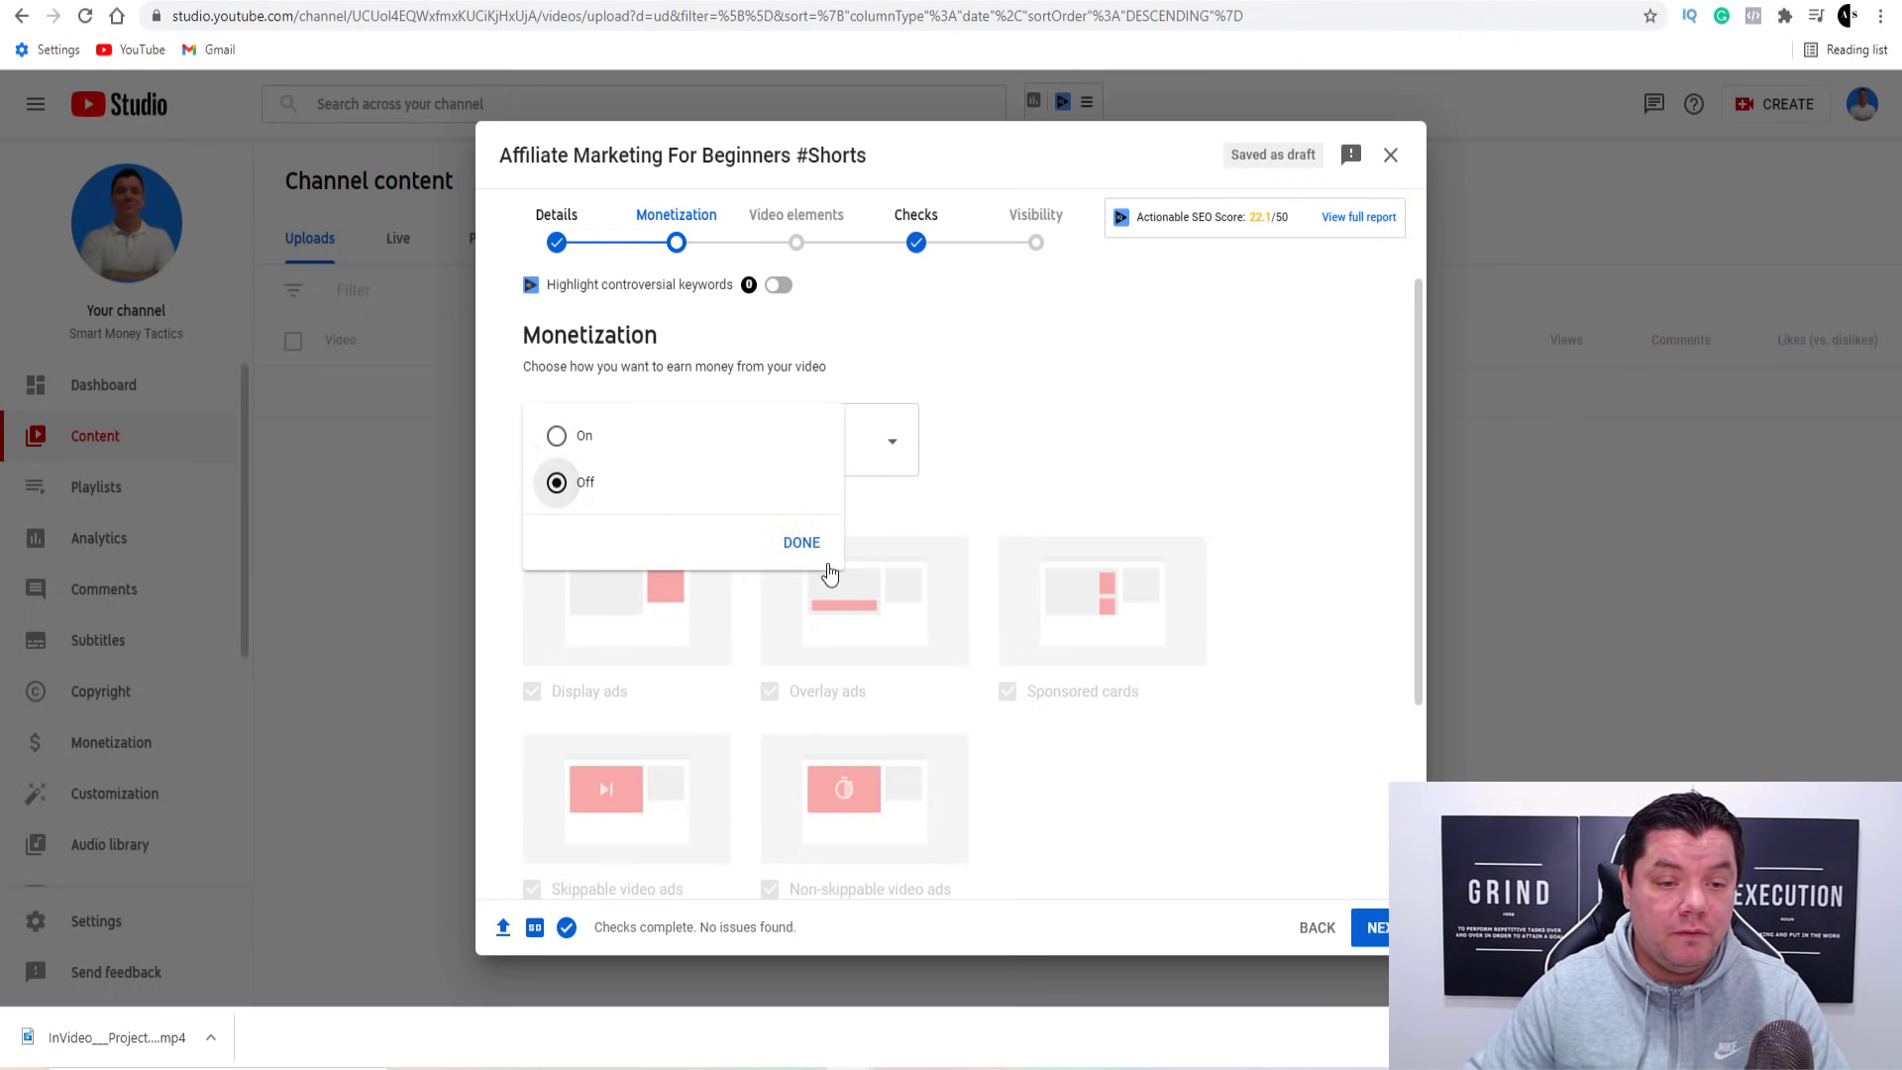
{"action": "left_click", "coordinate": [798, 541]}
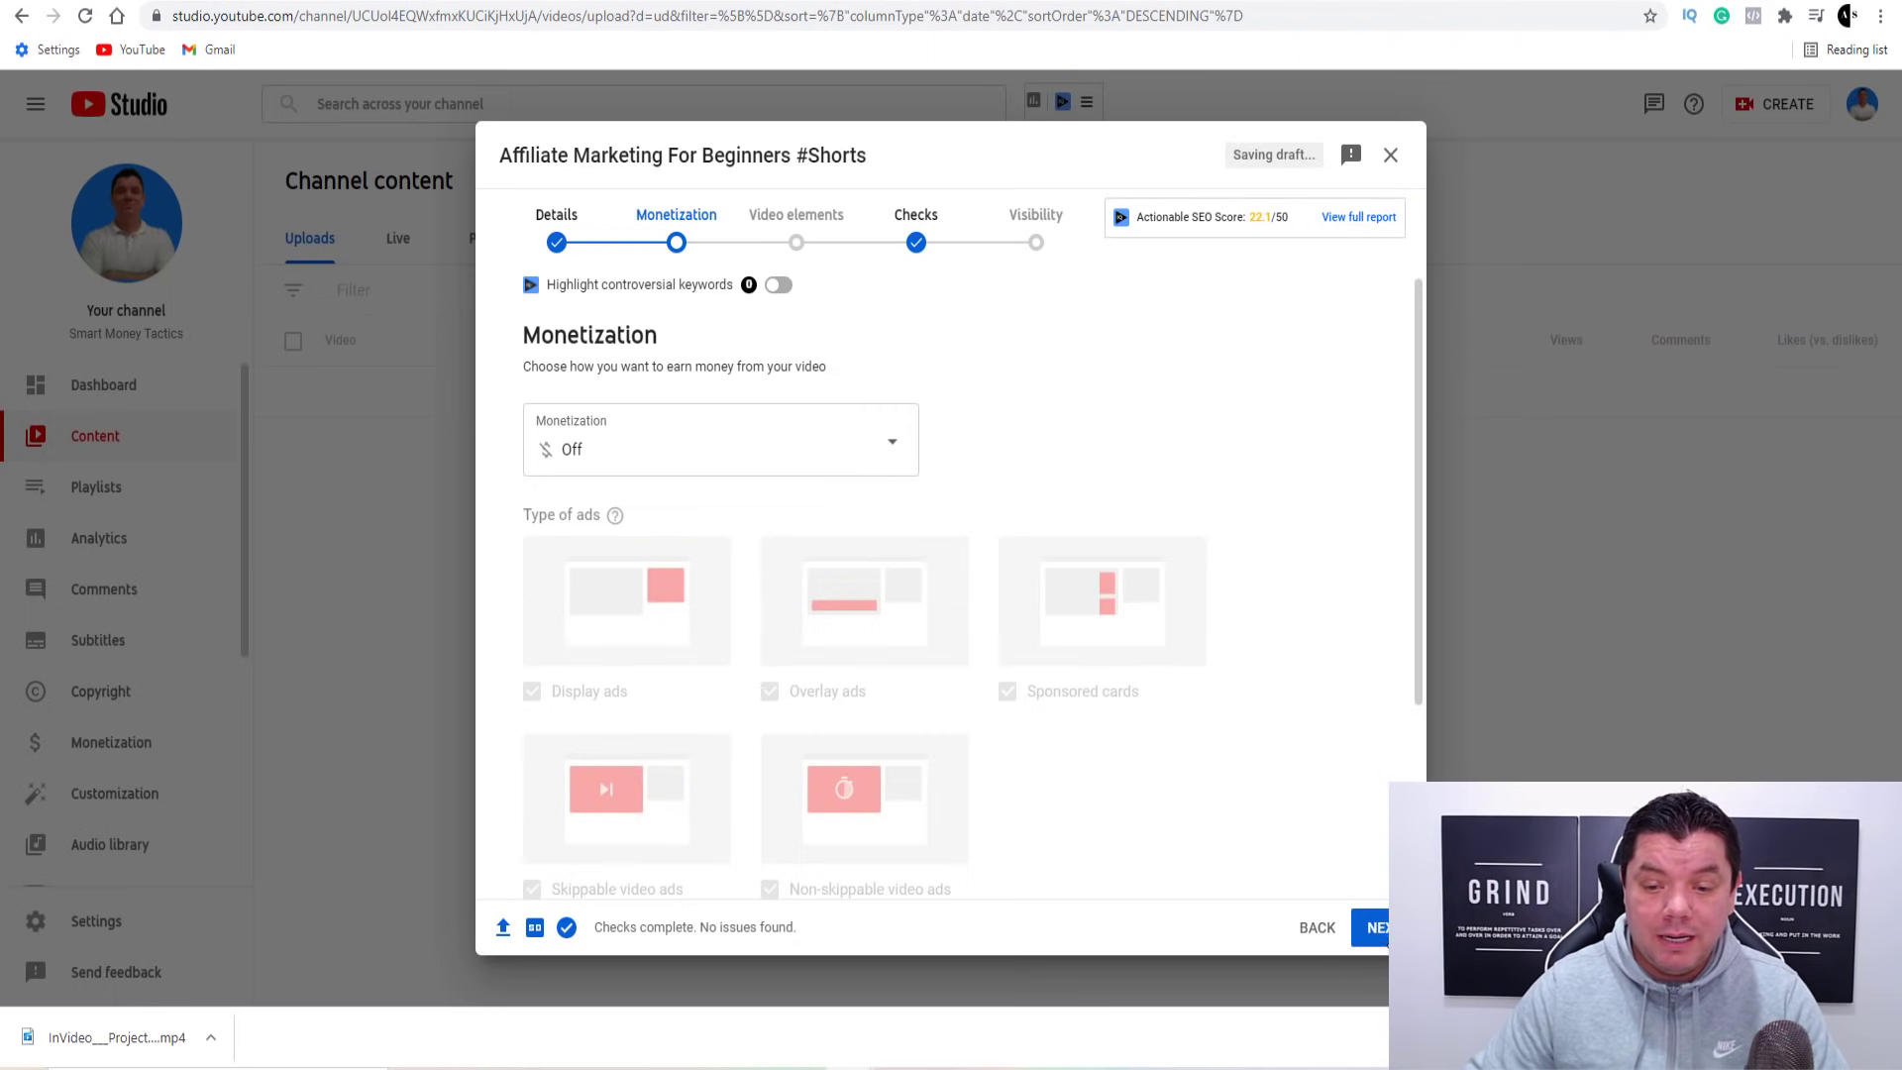
Step: Advance the upload through the video elements and checks stages to Visibility without adding subtitles or cards
{"action": "left_click", "coordinate": [1375, 928]}
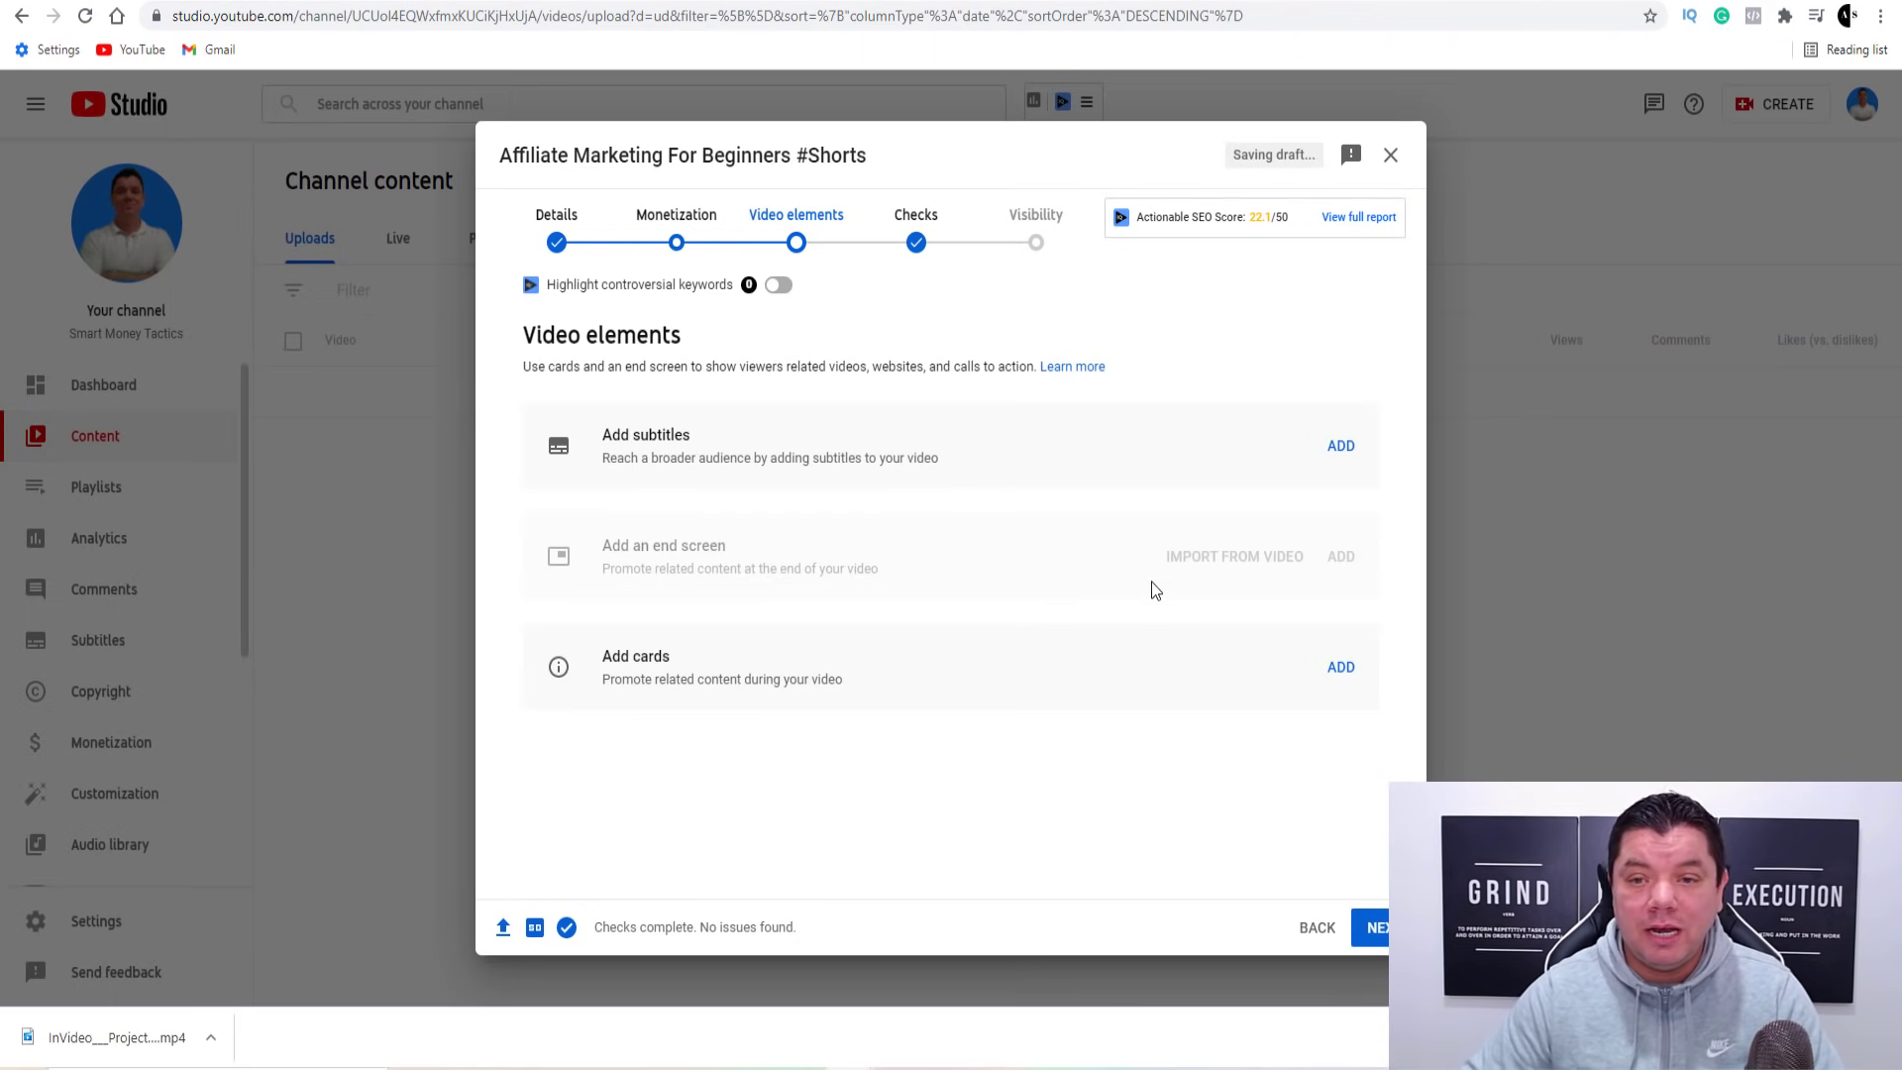
{"action": "left_click", "coordinate": [1377, 928]}
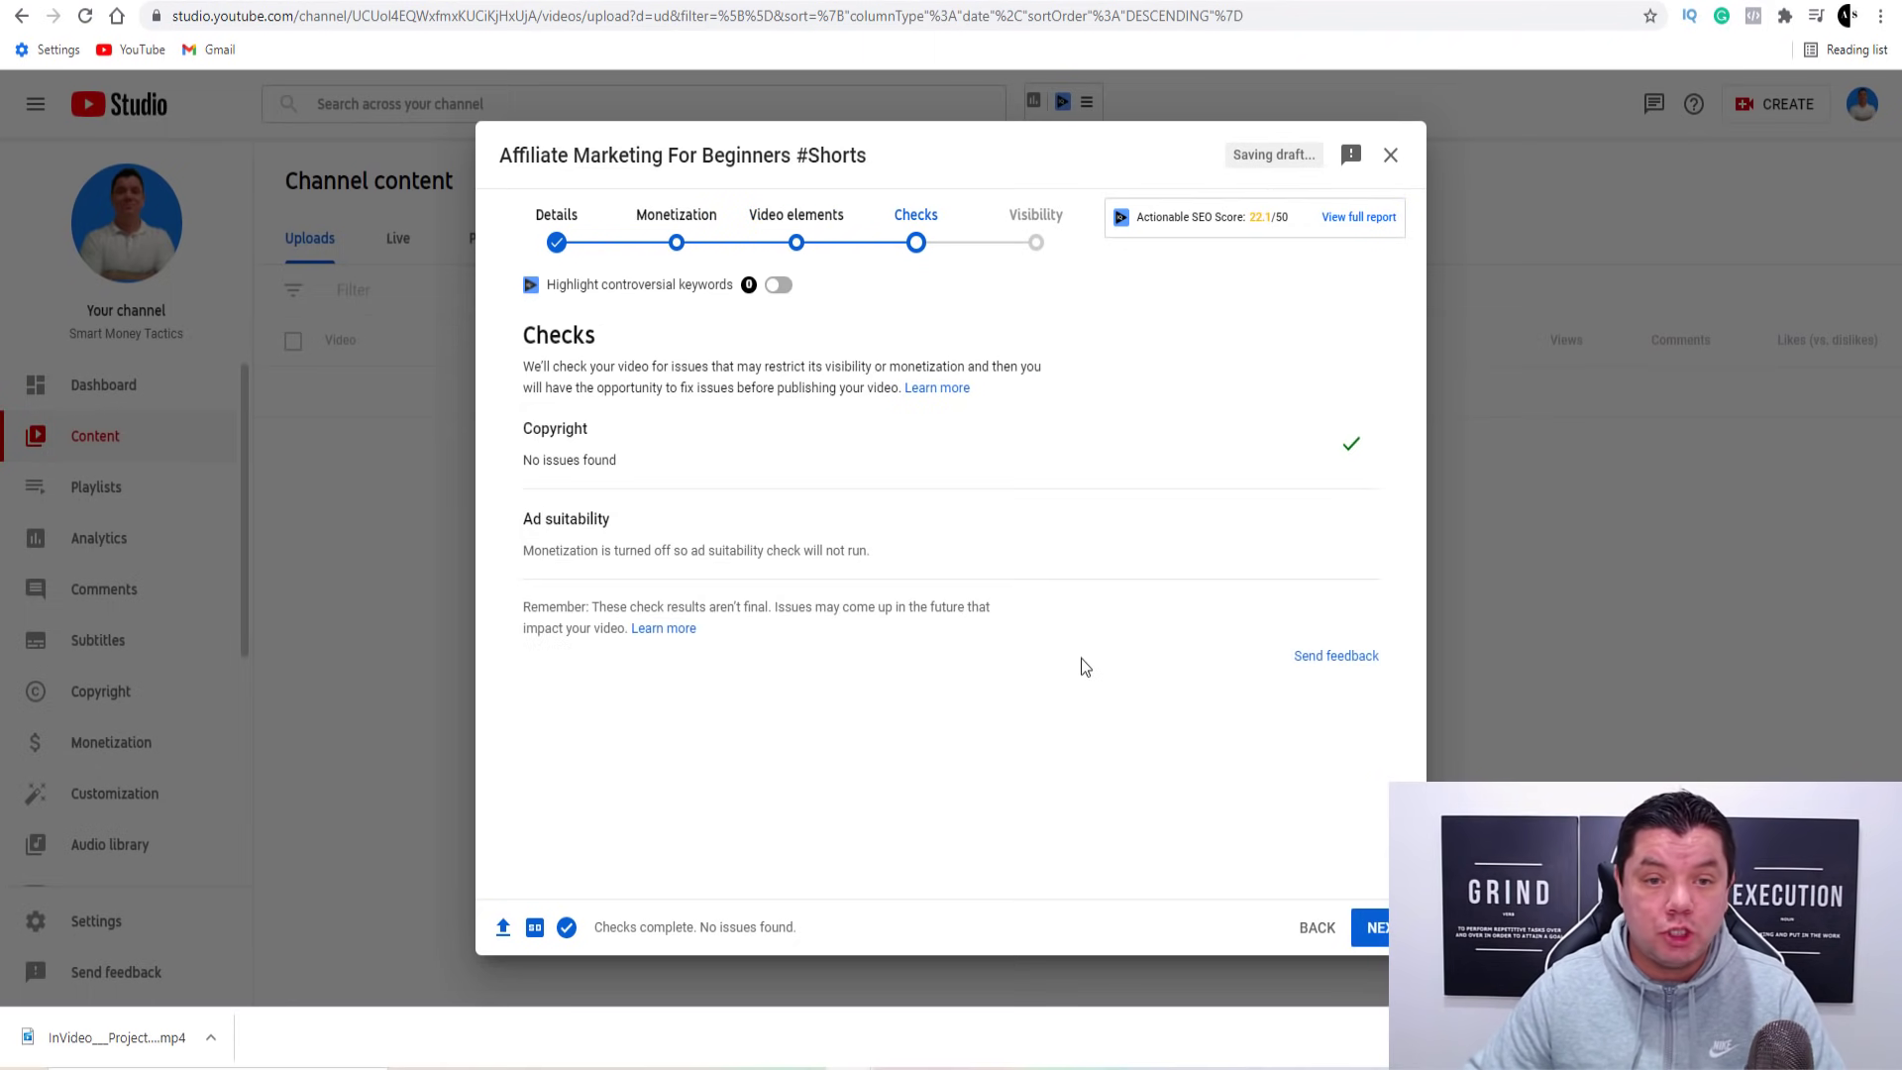
{"action": "left_click", "coordinate": [1377, 927]}
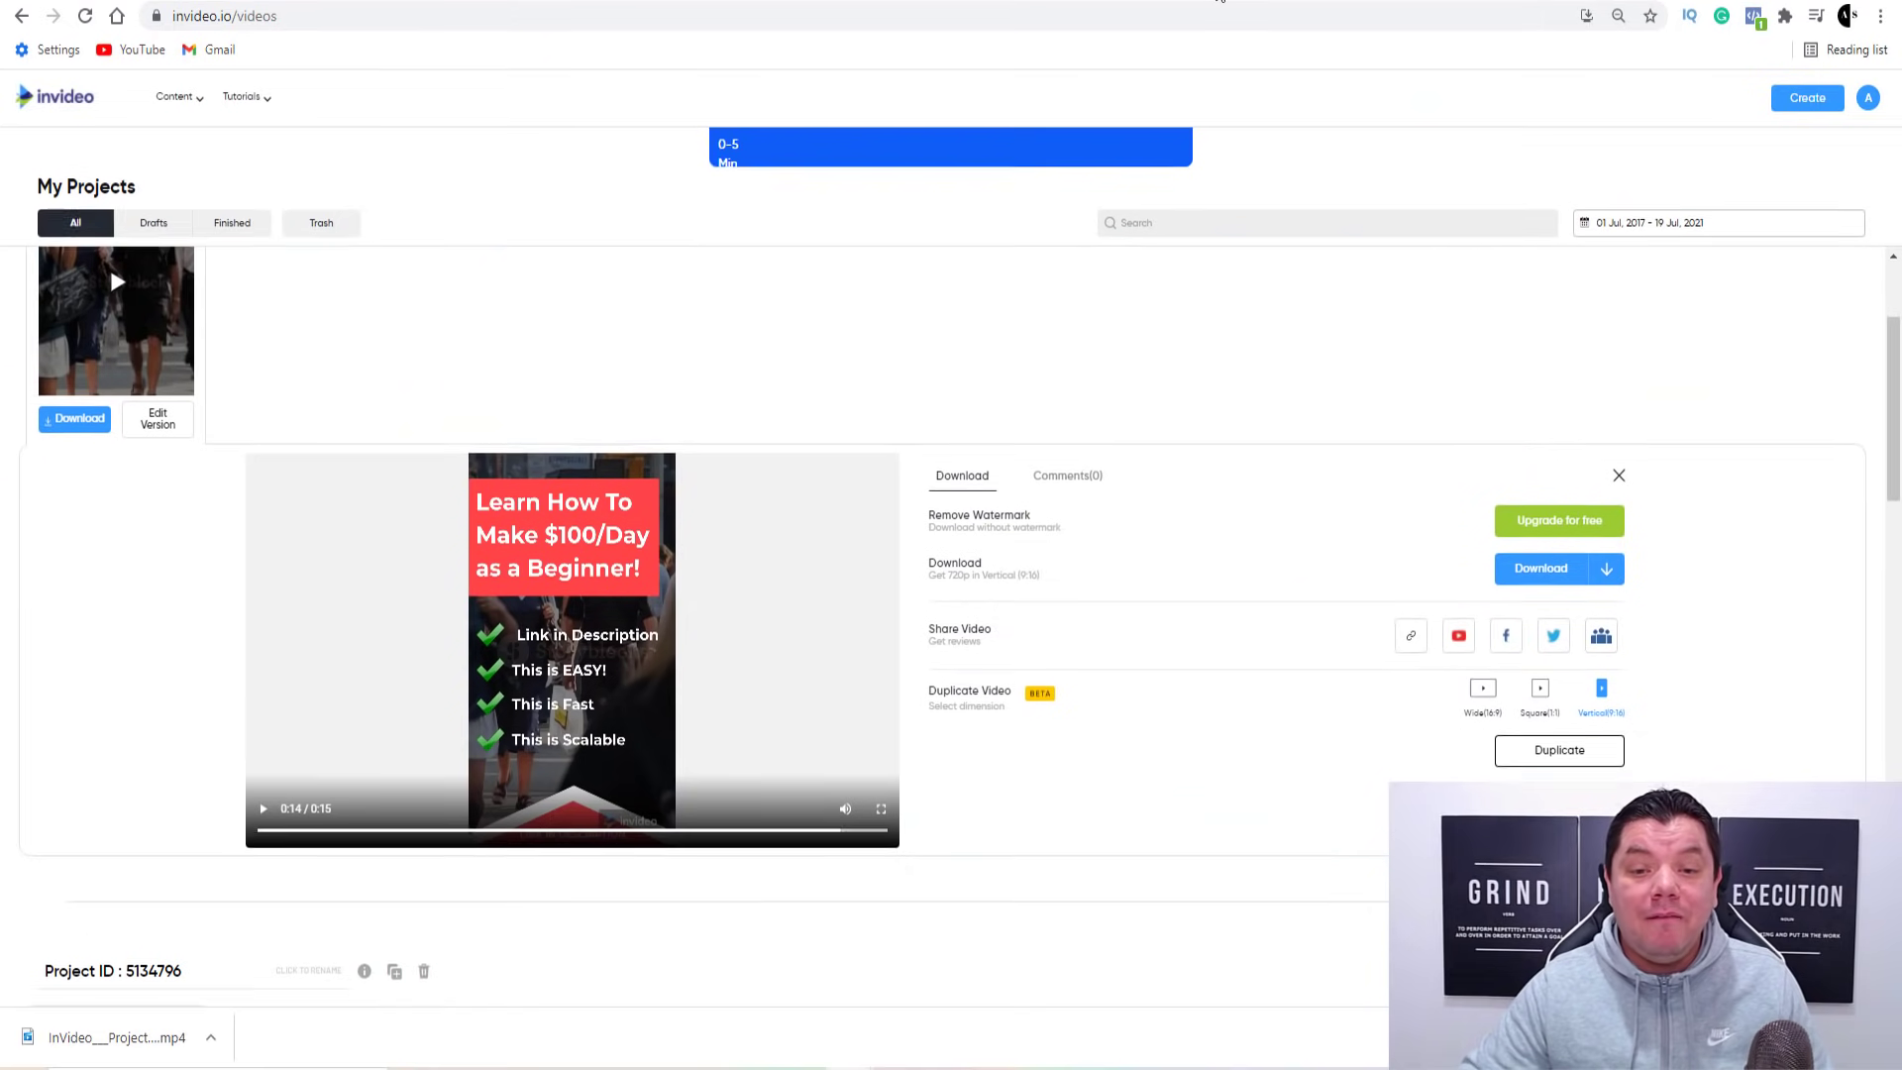
Step: Switch to Instagram and examine the posts and reels on the affiliate_marketing_expert profile
{"action": "left_click", "coordinate": [1239, 2]}
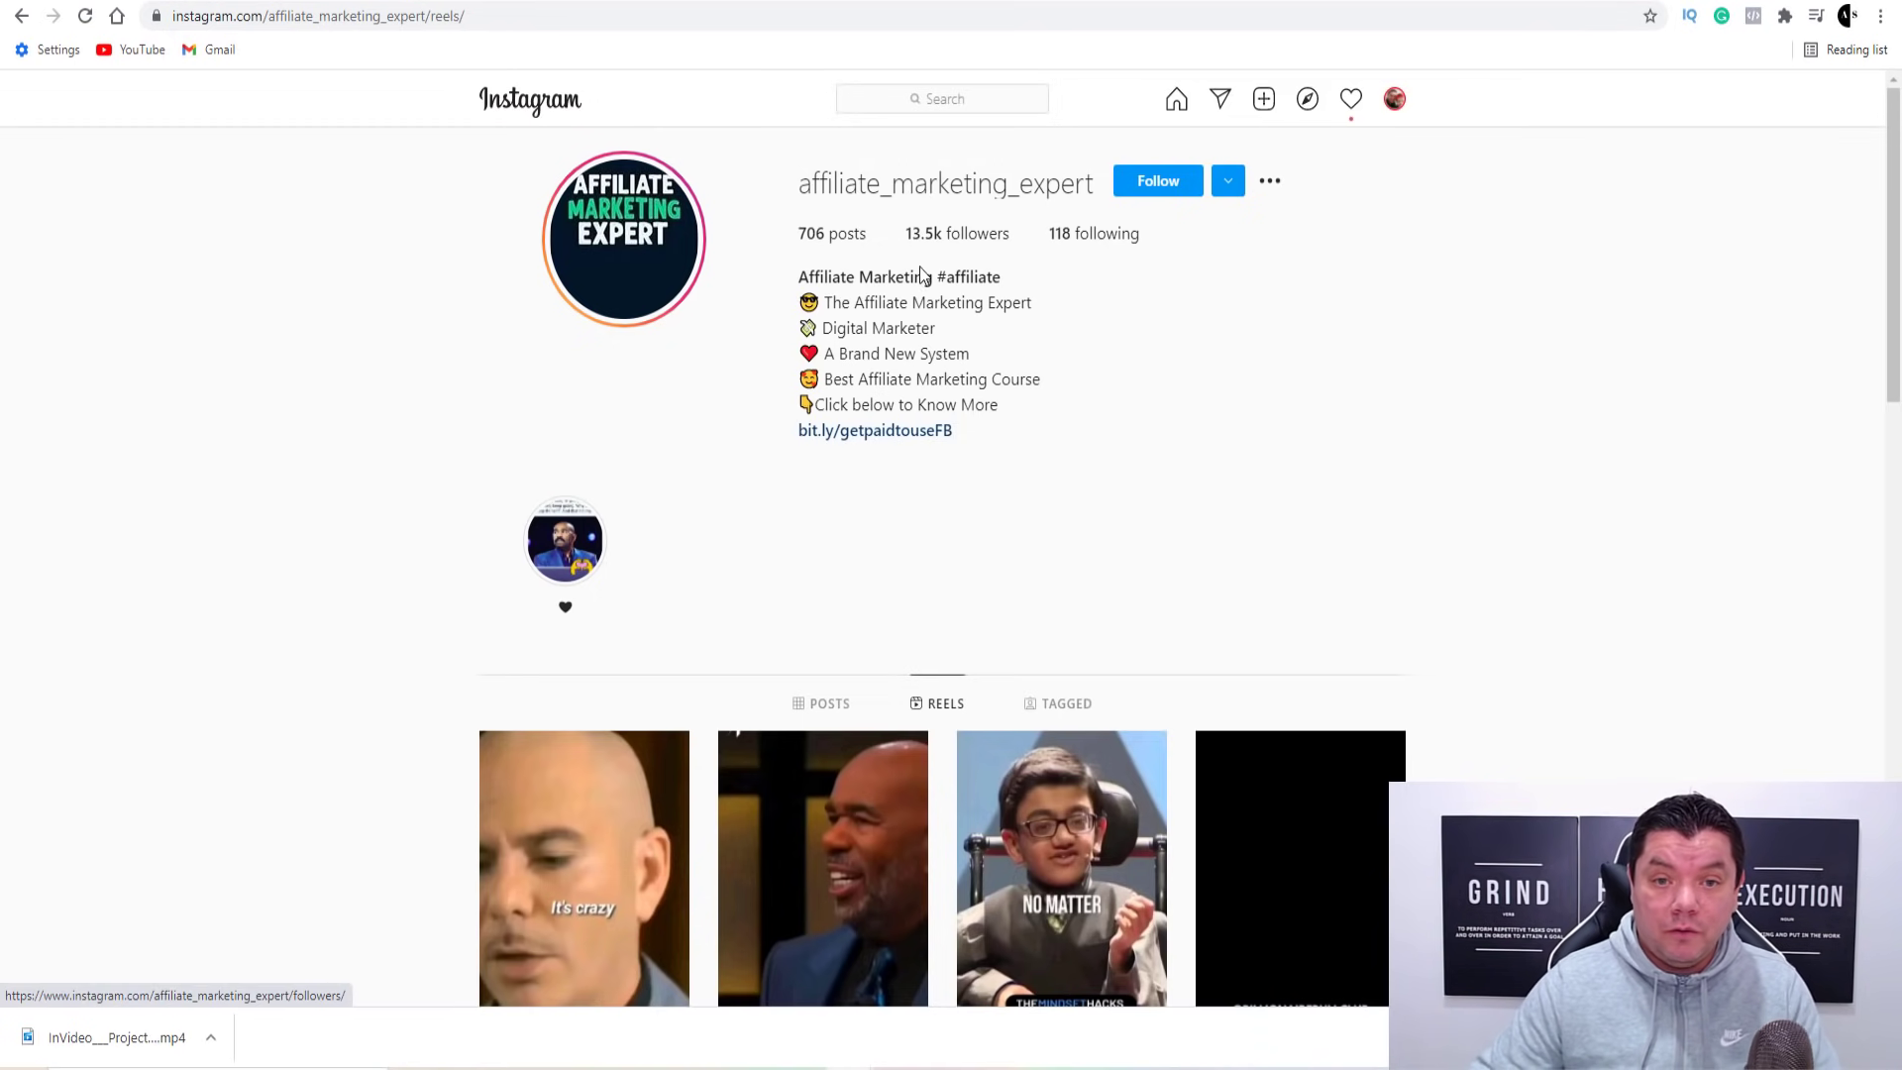
{"action": "scroll", "coordinate": [917, 318], "scroll_direction": "down", "scroll_amount": 2}
{"action": "left_click", "coordinate": [813, 493]}
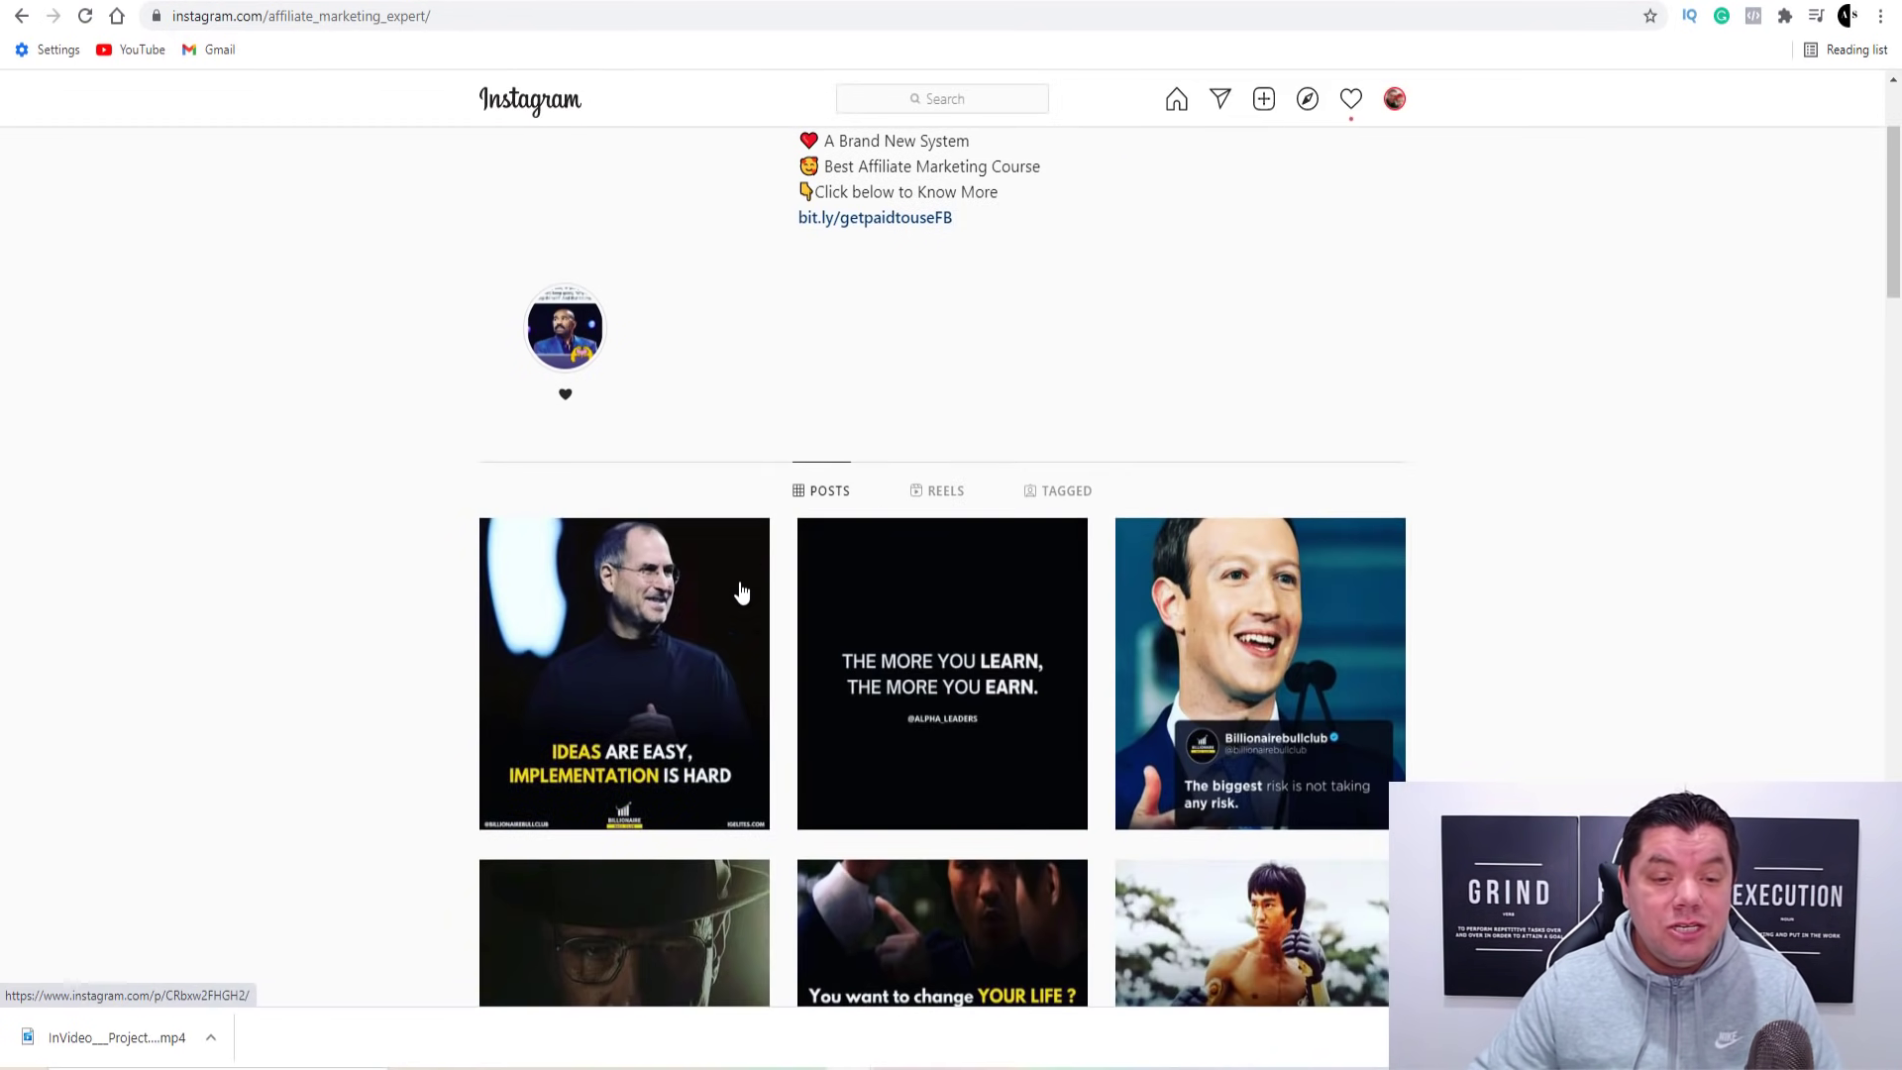
{"action": "scroll", "coordinate": [739, 594], "scroll_direction": "down", "scroll_amount": 12}
{"action": "scroll", "coordinate": [782, 601], "scroll_direction": "up", "scroll_amount": 12}
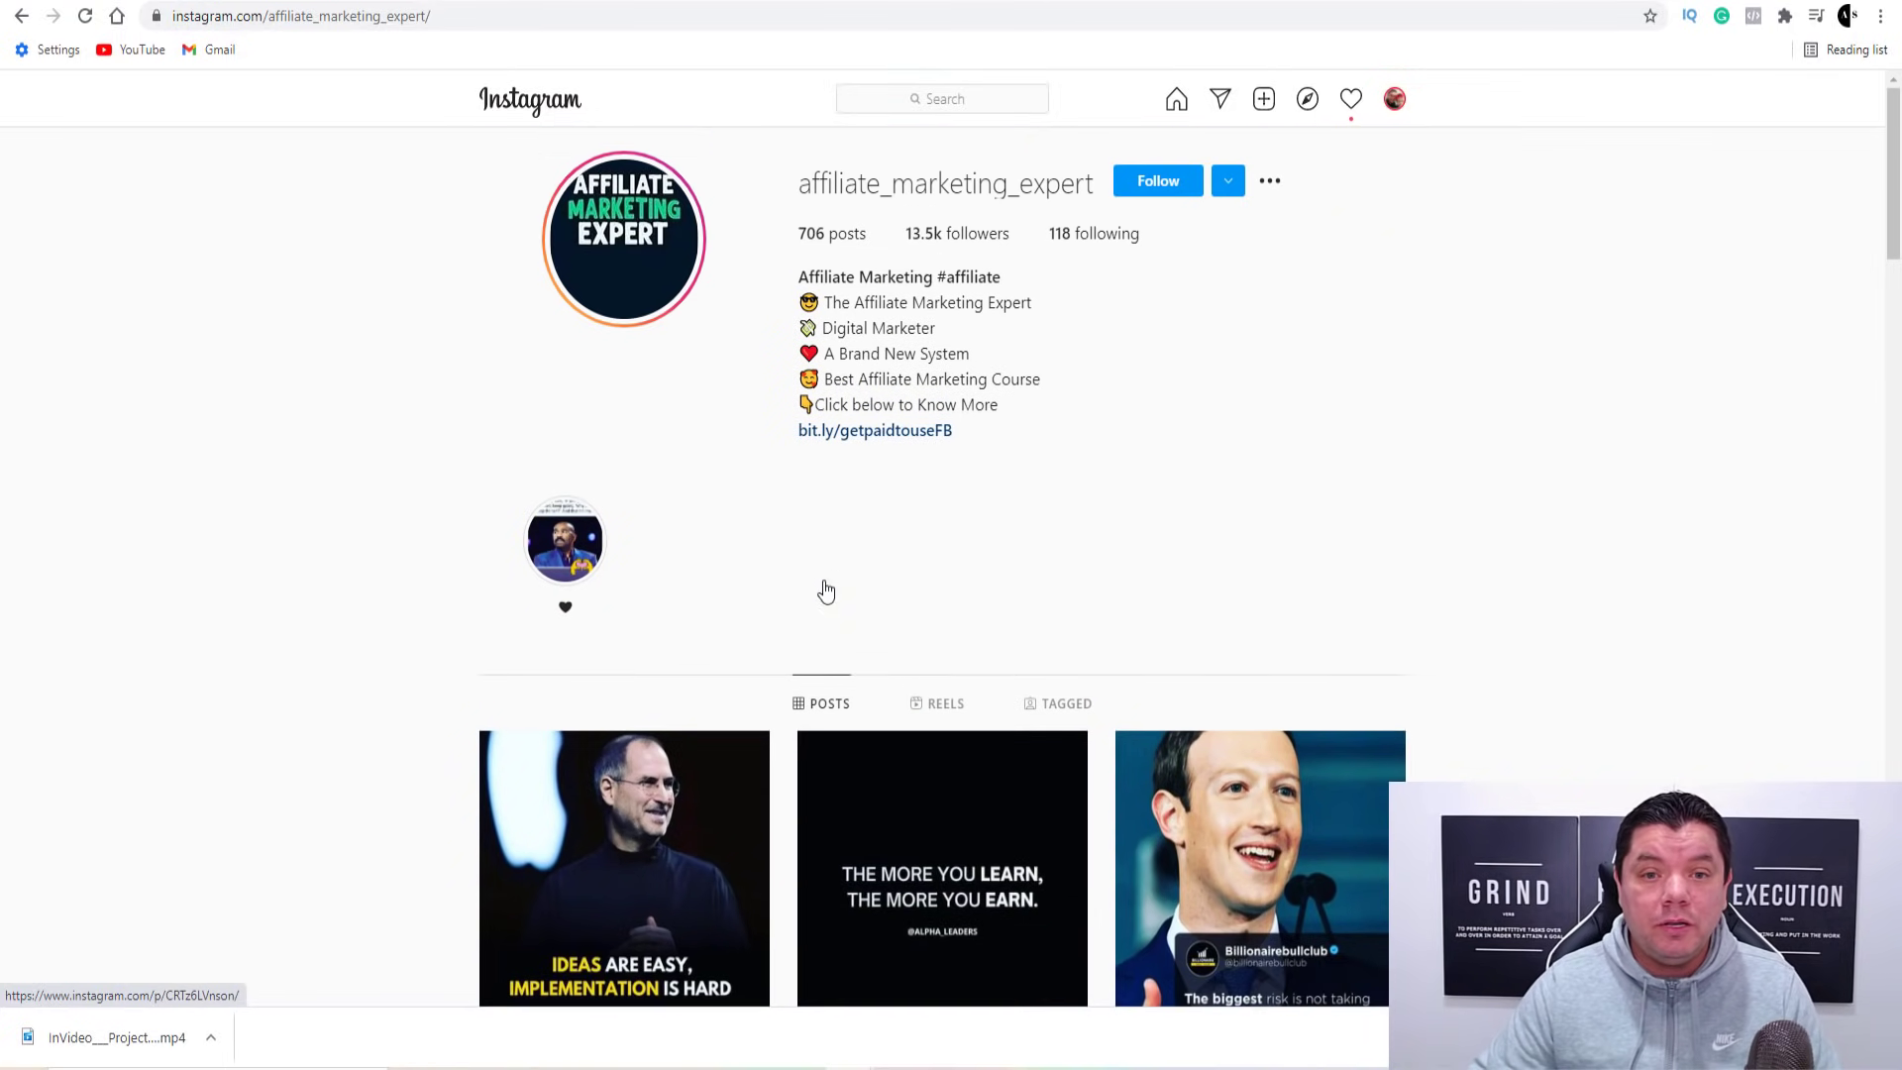
{"action": "left_click", "coordinate": [954, 698]}
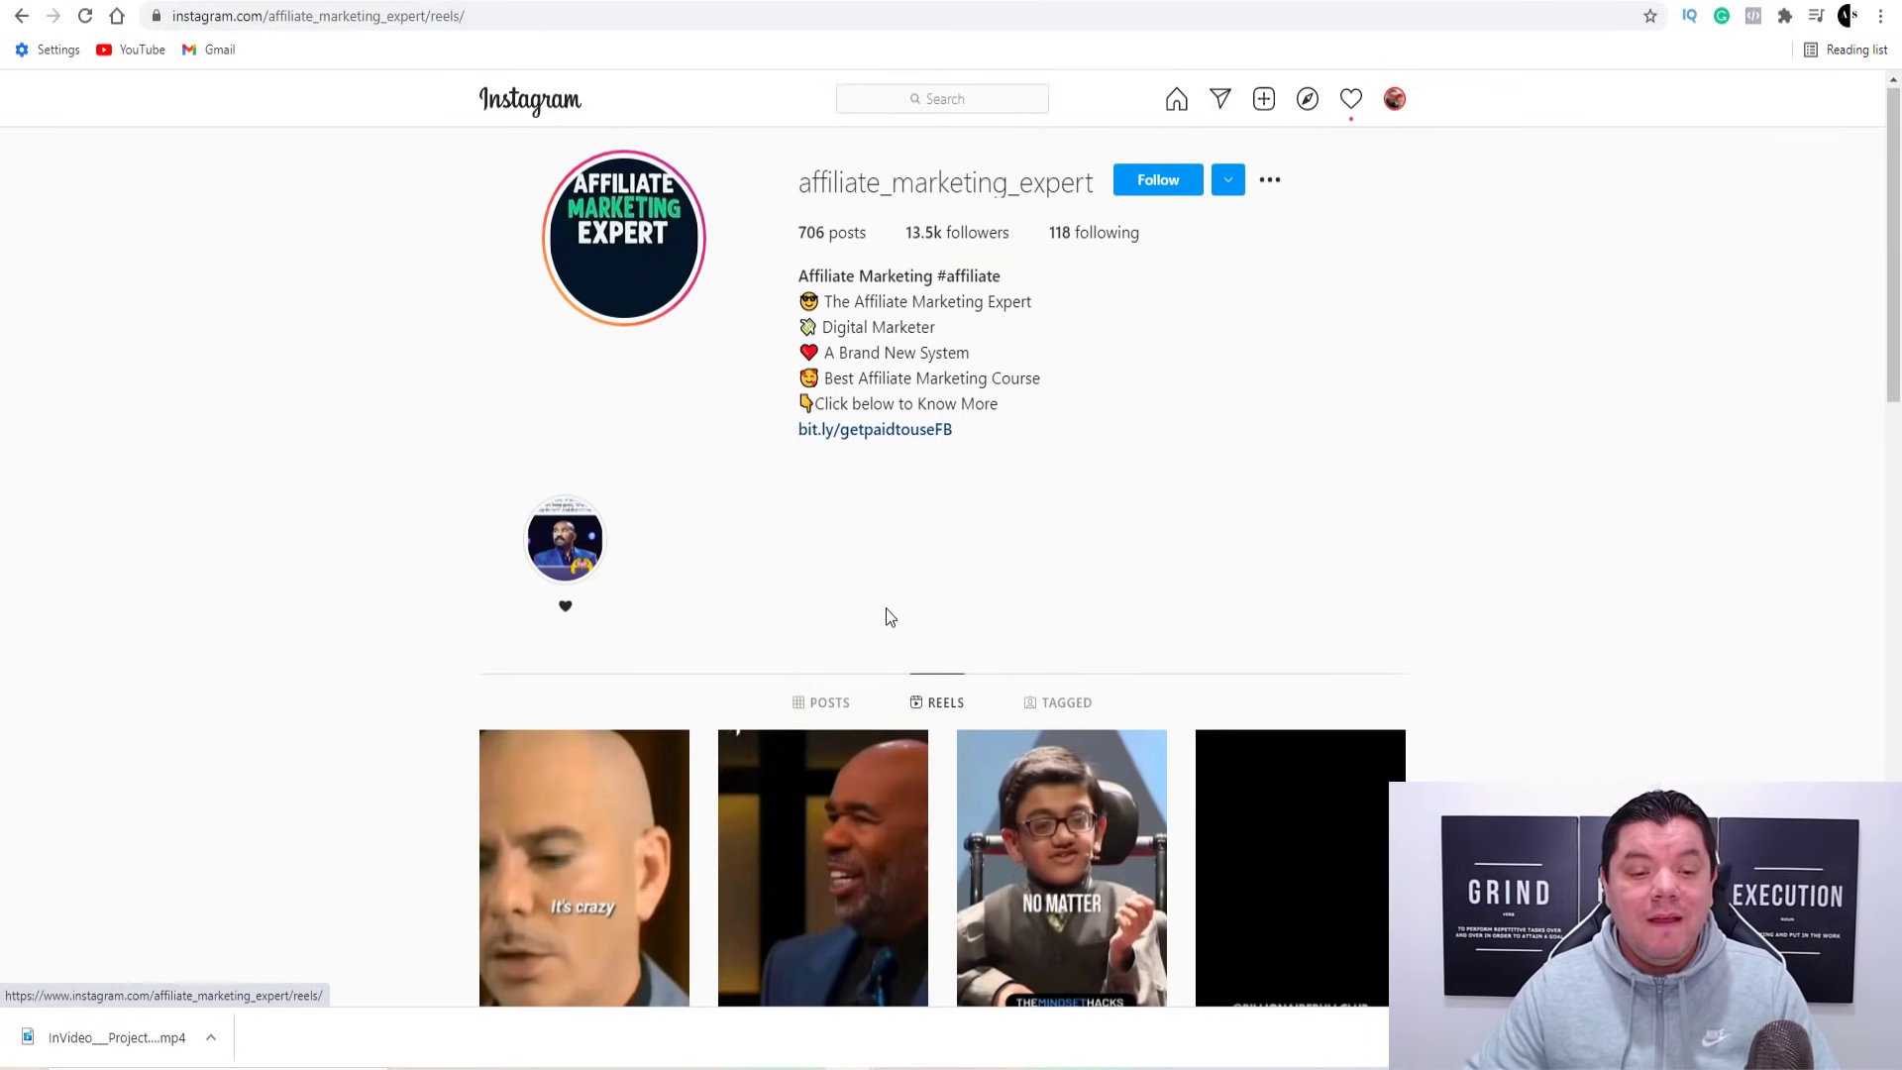
{"action": "scroll", "coordinate": [877, 614], "scroll_direction": "down", "scroll_amount": 12}
{"action": "scroll", "coordinate": [867, 617], "scroll_direction": "down", "scroll_amount": 5}
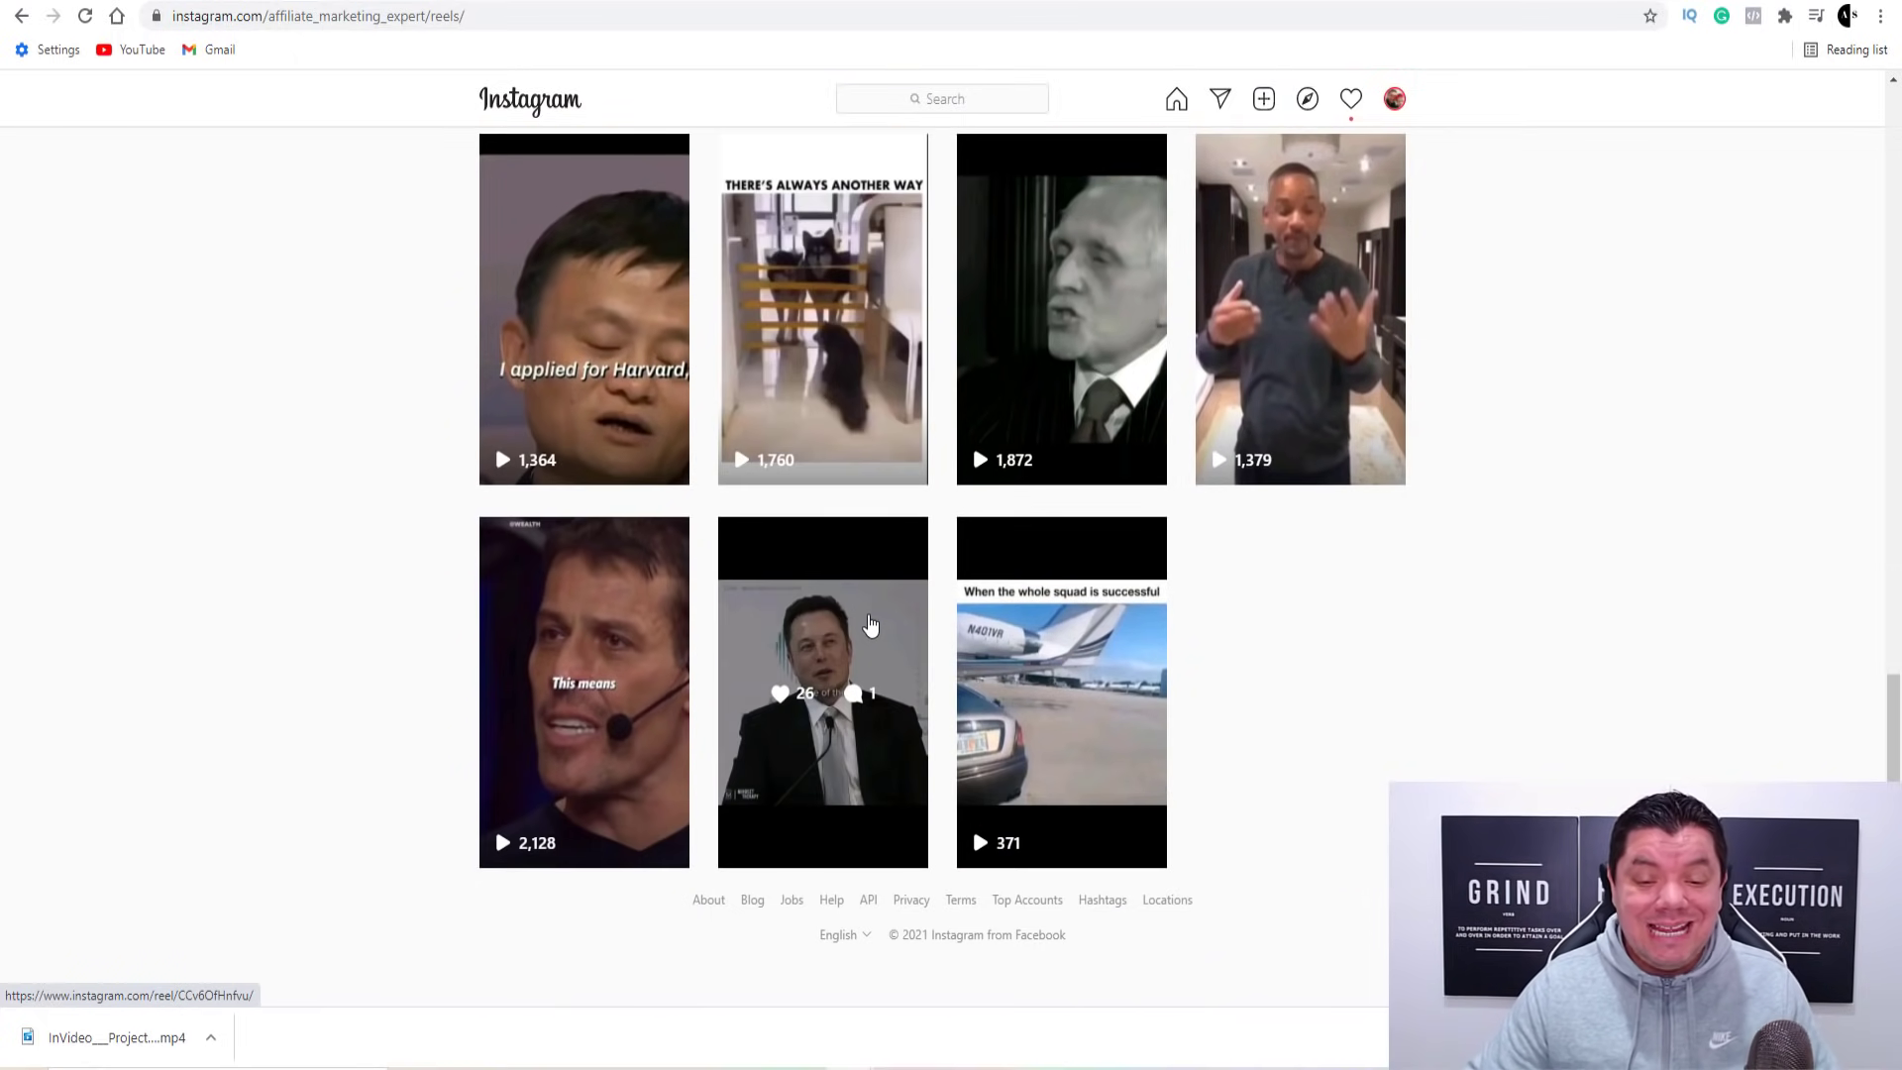
{"action": "scroll", "coordinate": [876, 621], "scroll_direction": "up", "scroll_amount": 10}
{"action": "scroll", "coordinate": [878, 621], "scroll_direction": "up", "scroll_amount": 4}
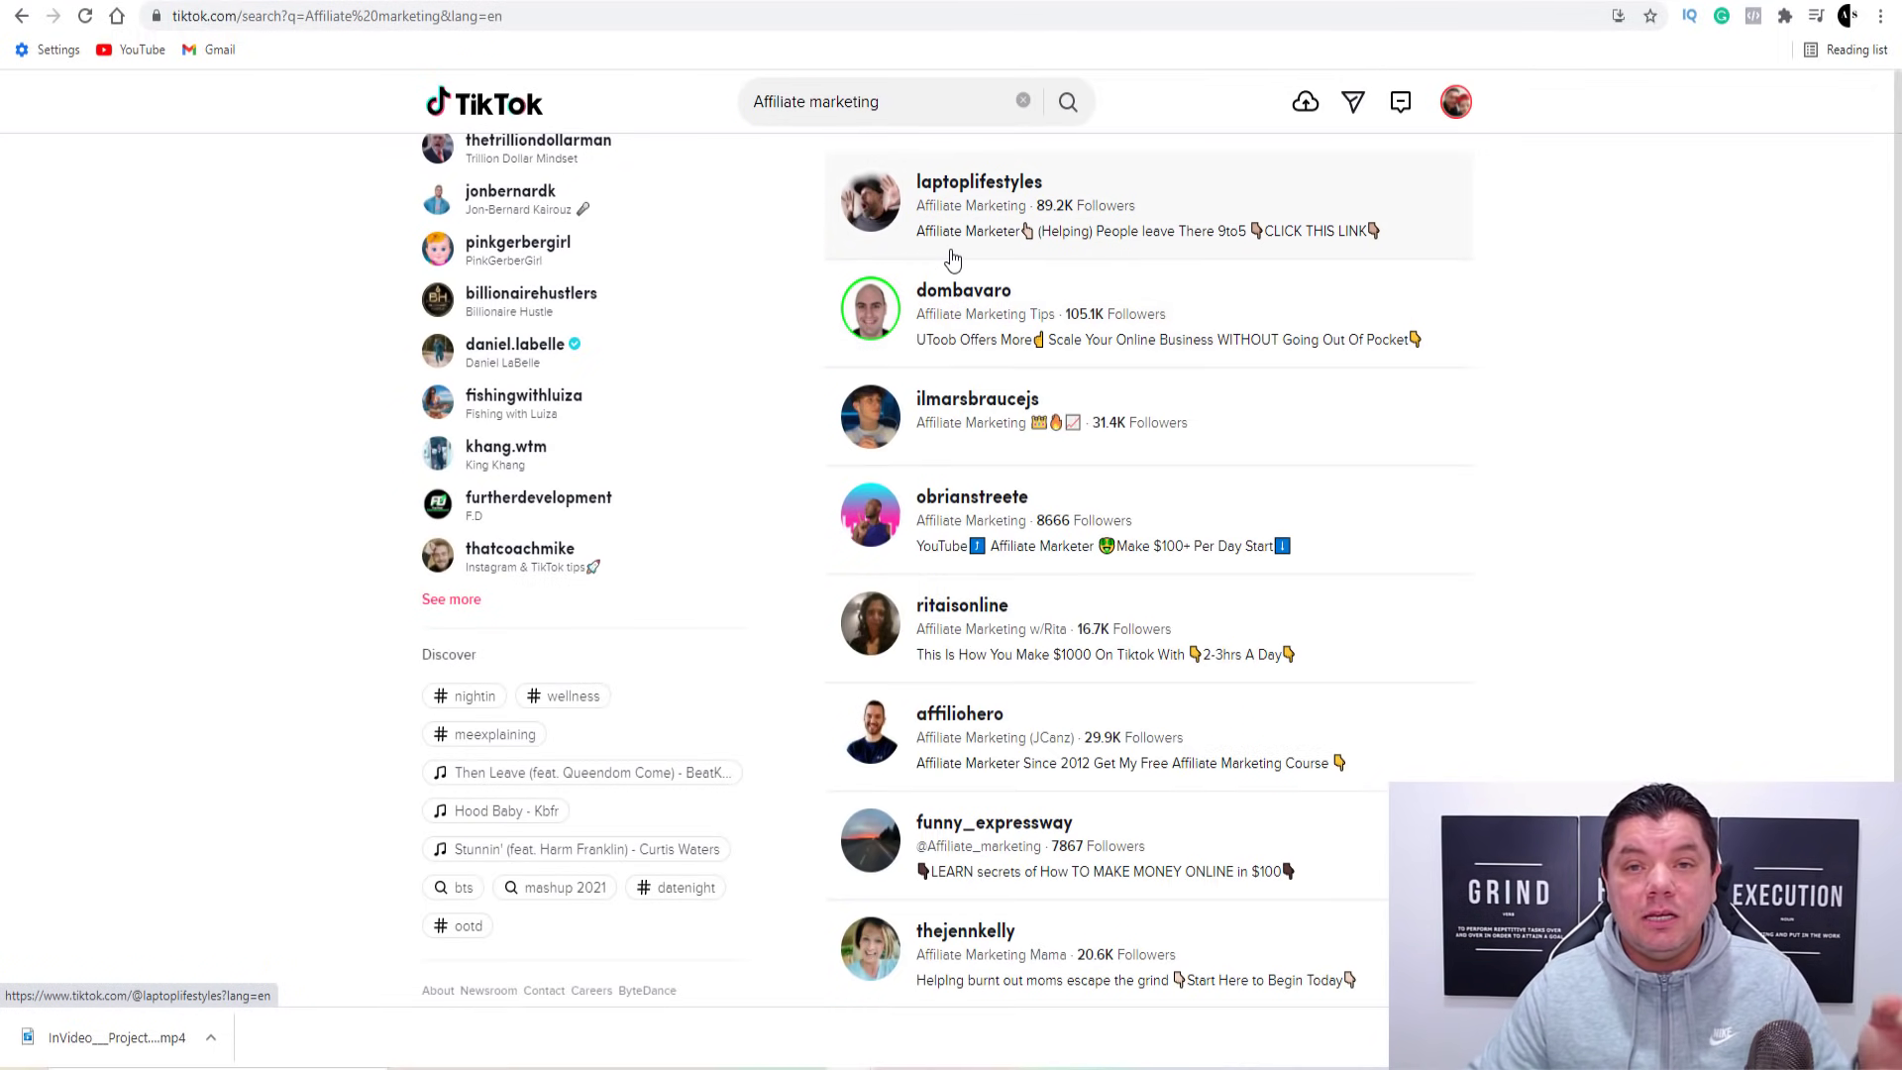
Step: Browse TikTok's affiliate marketing accounts, open the "Affiliate Marketing Tips" profile, and look through its videos
{"action": "scroll", "coordinate": [981, 220], "scroll_direction": "down", "scroll_amount": 2}
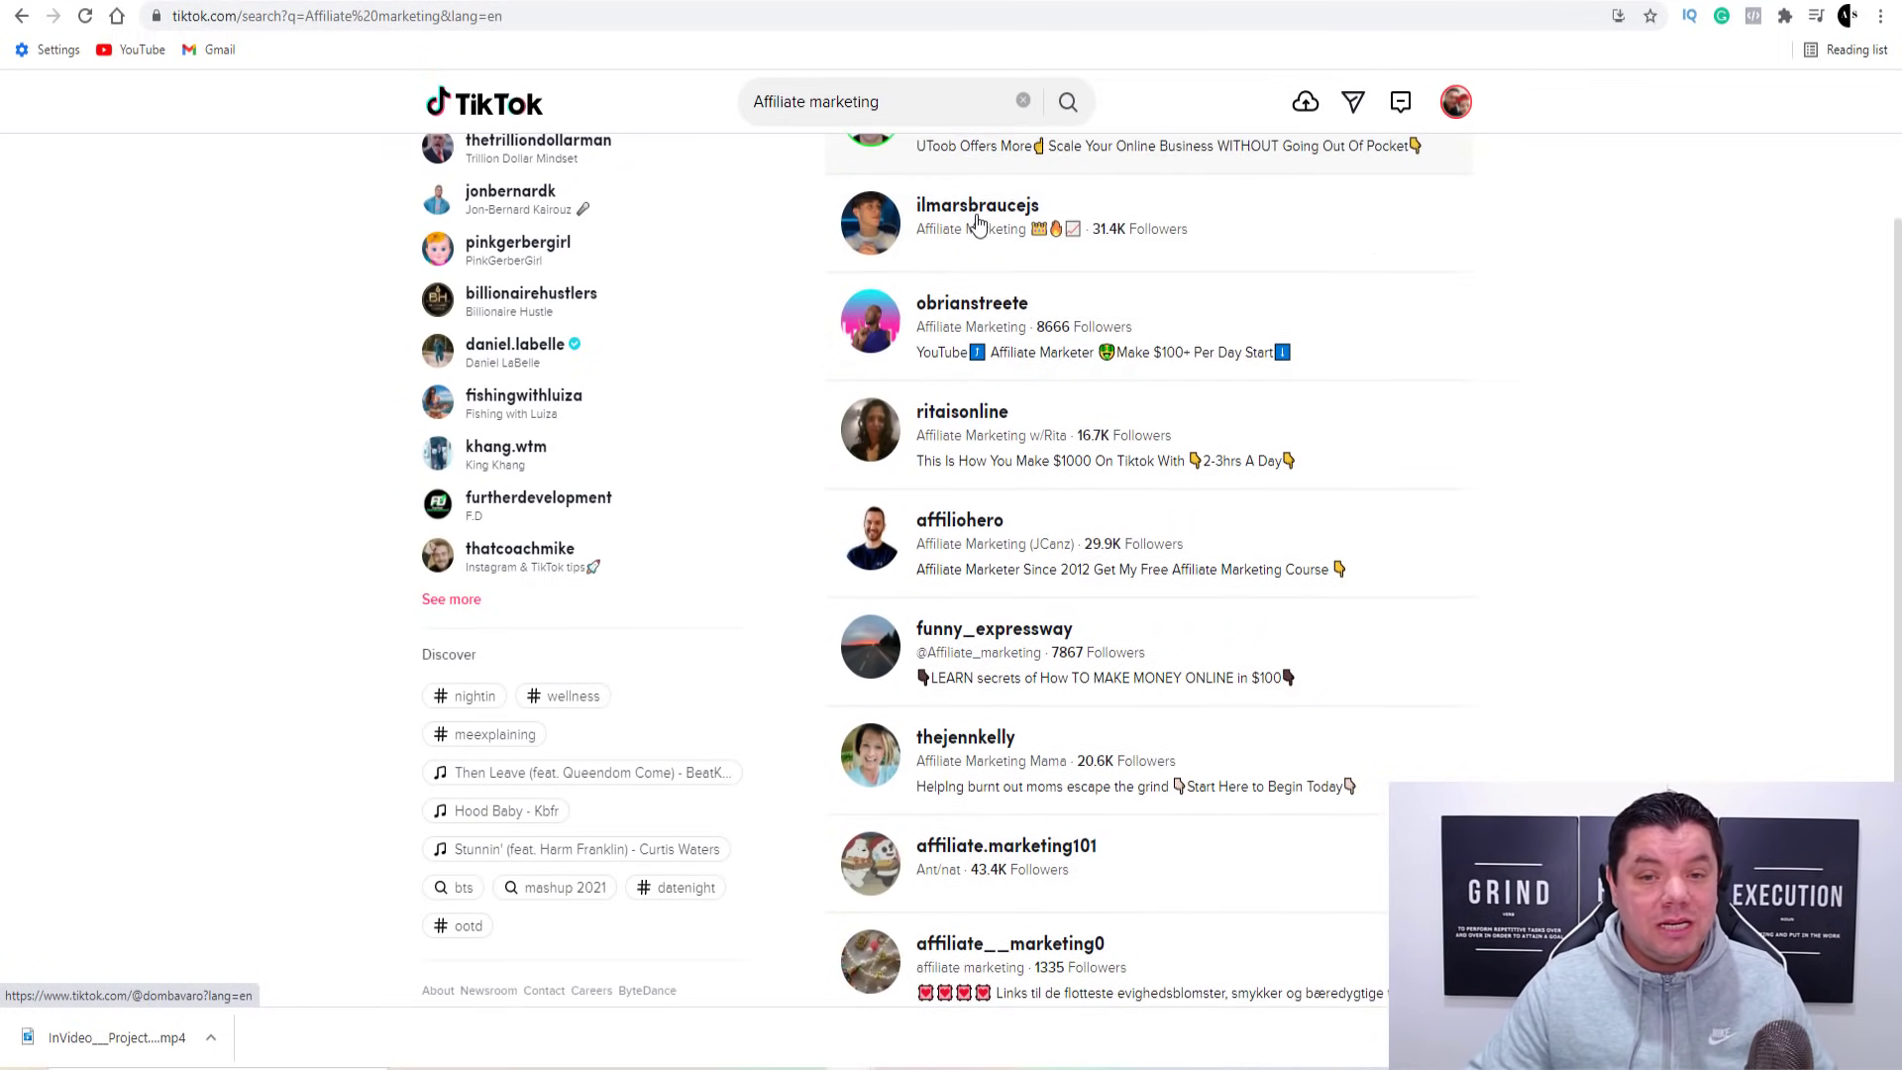
{"action": "scroll", "coordinate": [1006, 270], "scroll_direction": "down", "scroll_amount": 1}
{"action": "scroll", "coordinate": [1005, 268], "scroll_direction": "up", "scroll_amount": 3}
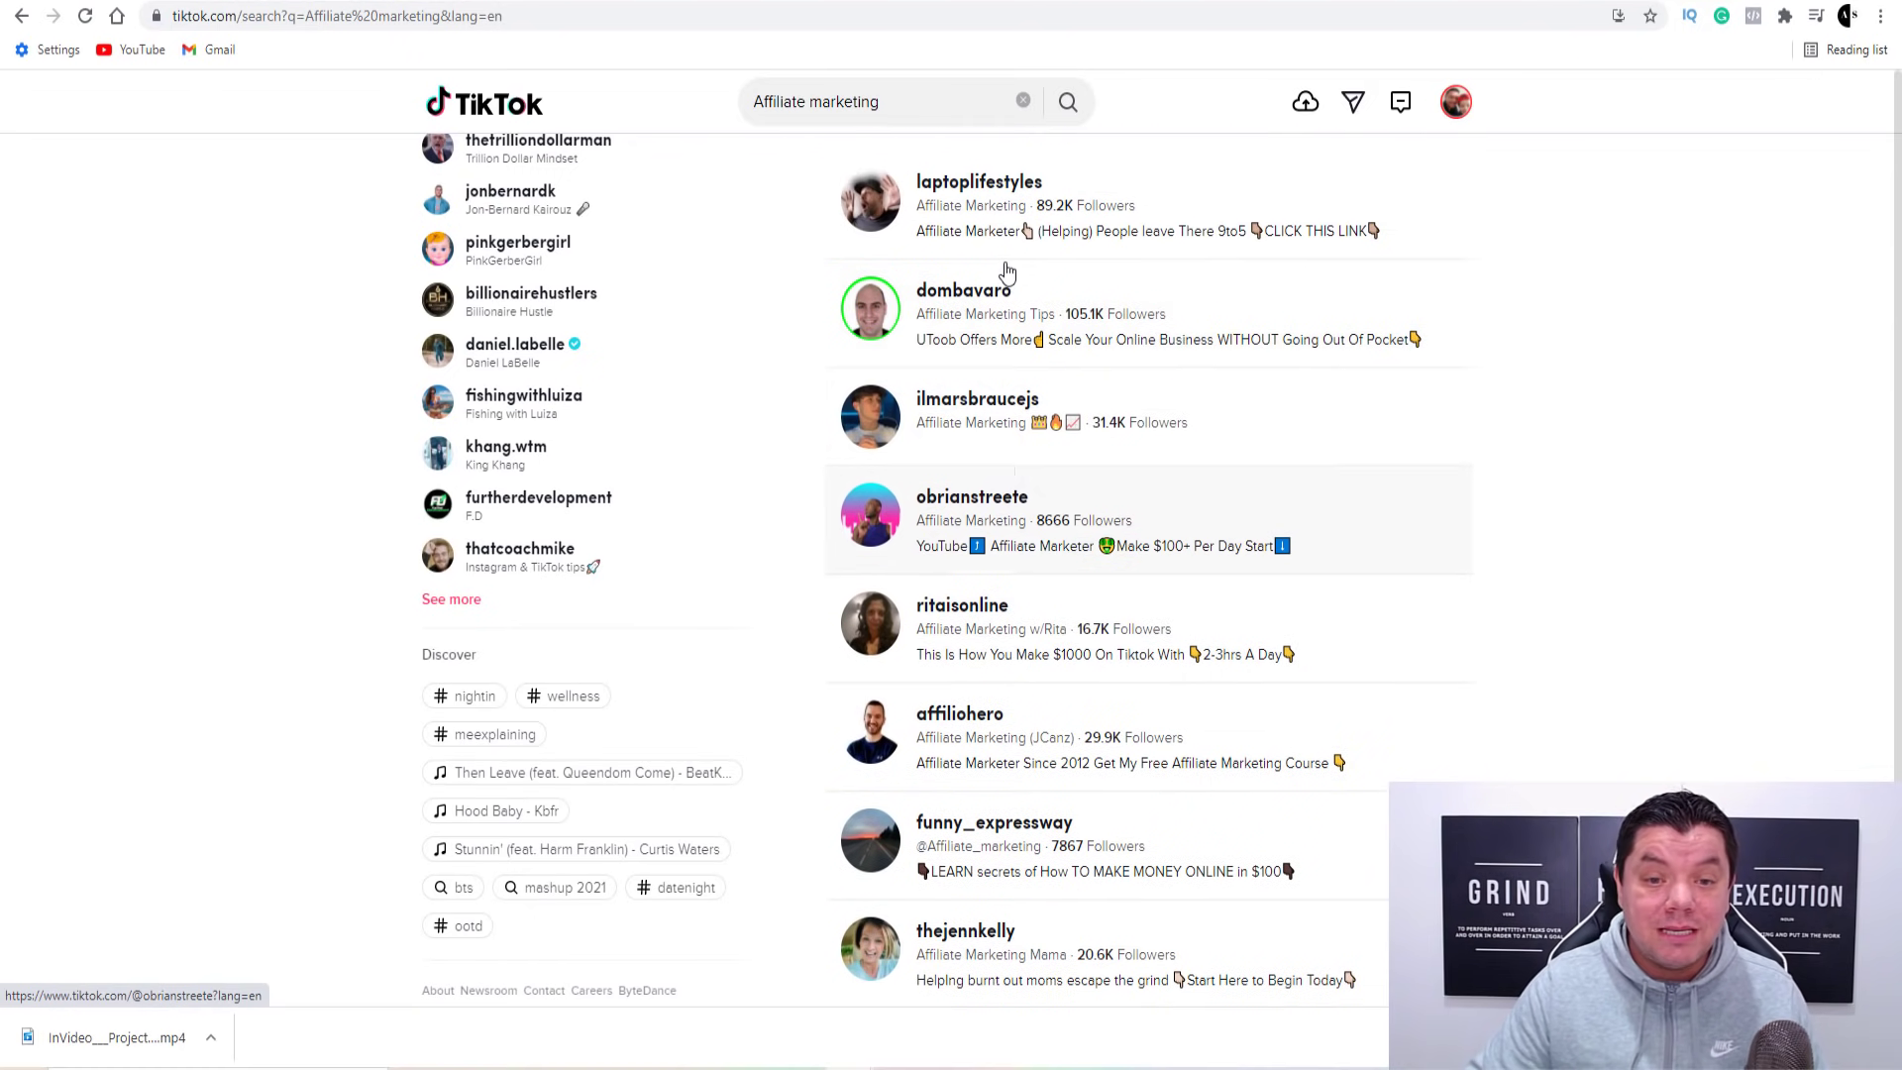
{"action": "left_click", "coordinate": [966, 295]}
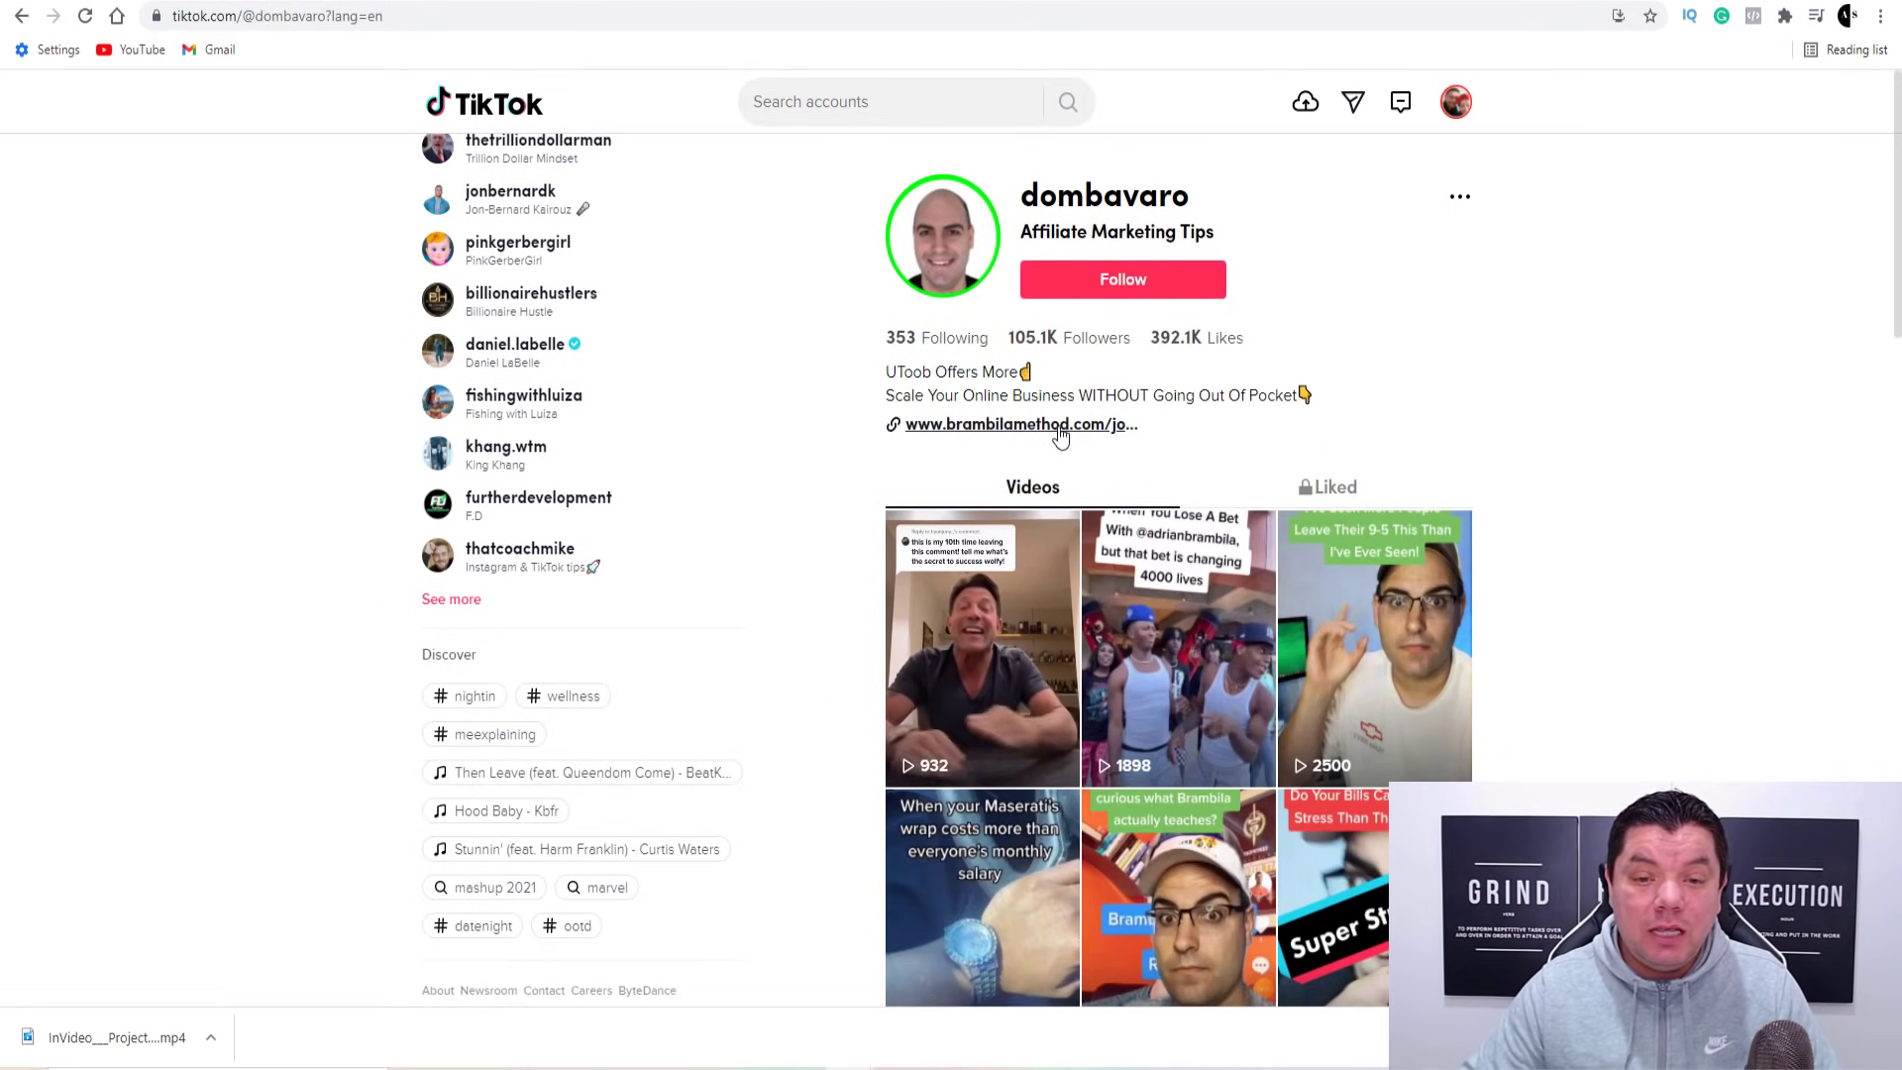
{"action": "scroll", "coordinate": [1081, 456], "scroll_direction": "down", "scroll_amount": 4}
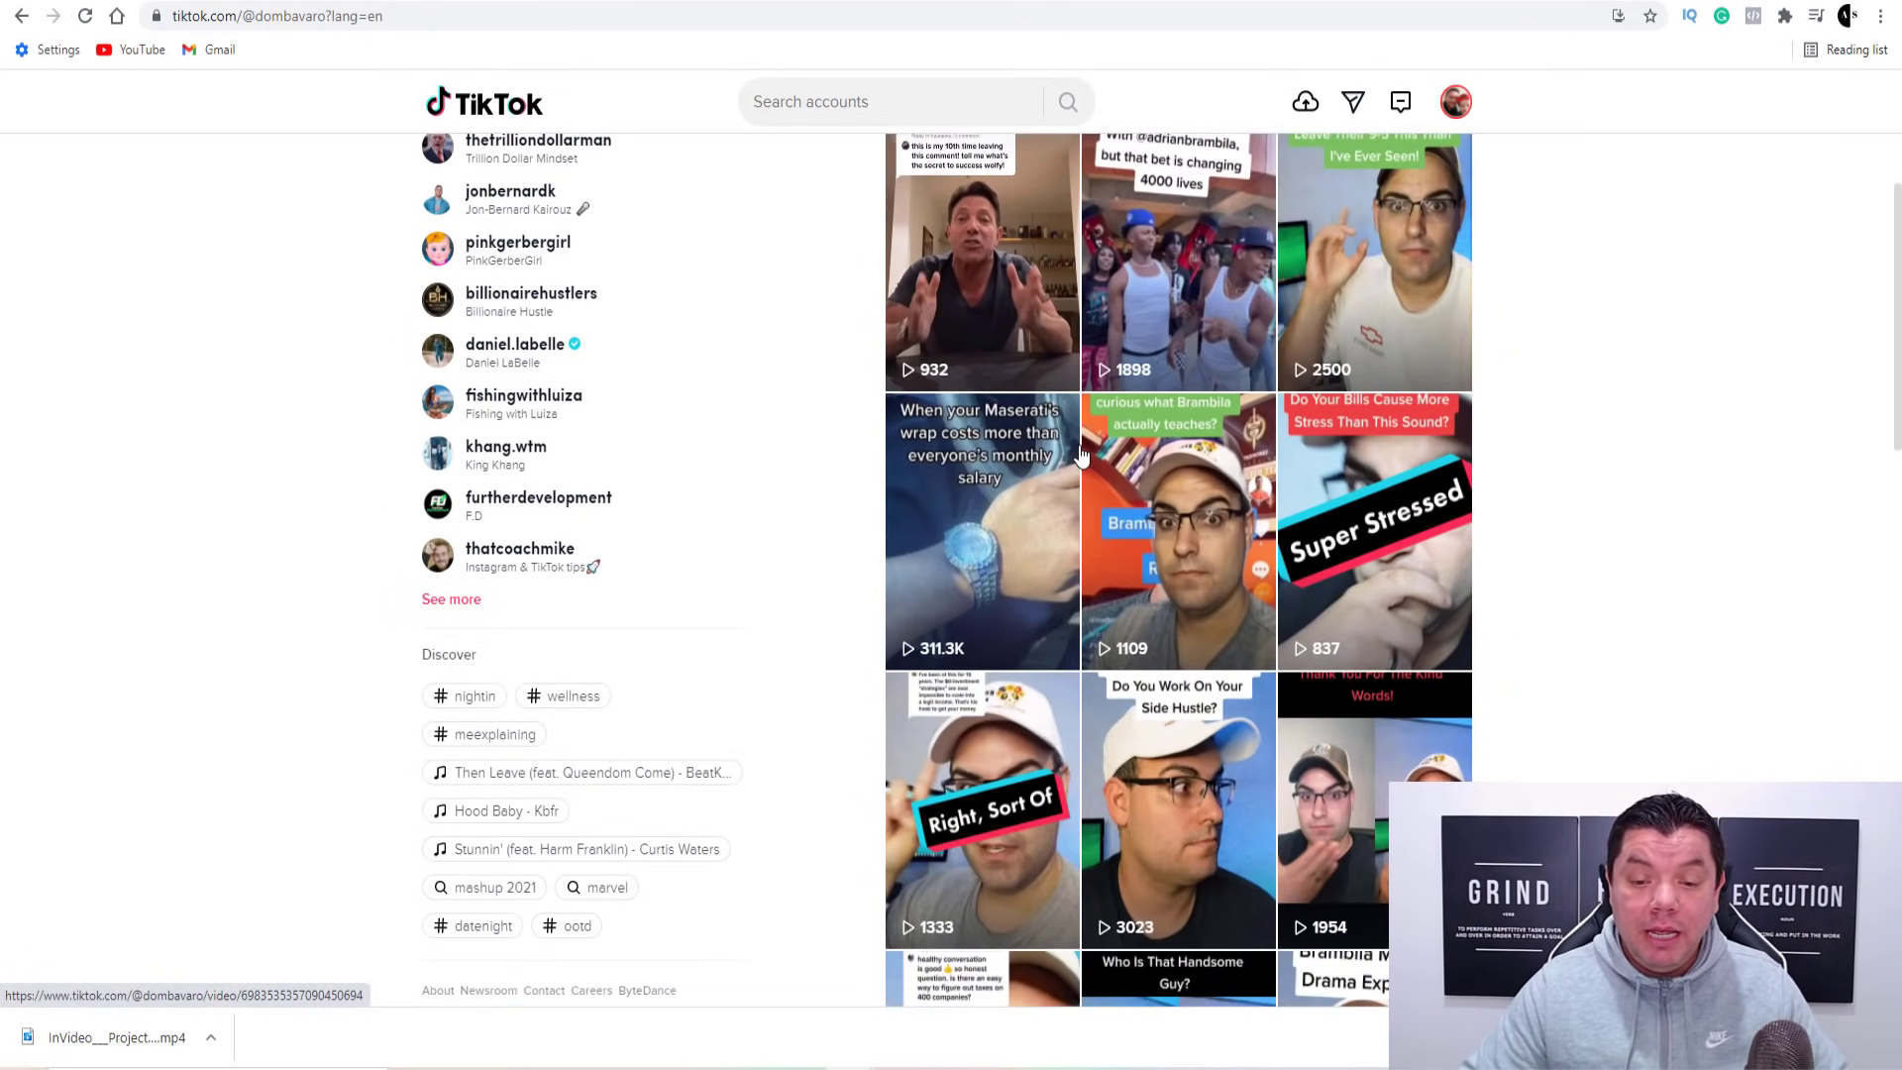
{"action": "scroll", "coordinate": [1081, 456], "scroll_direction": "down", "scroll_amount": 10}
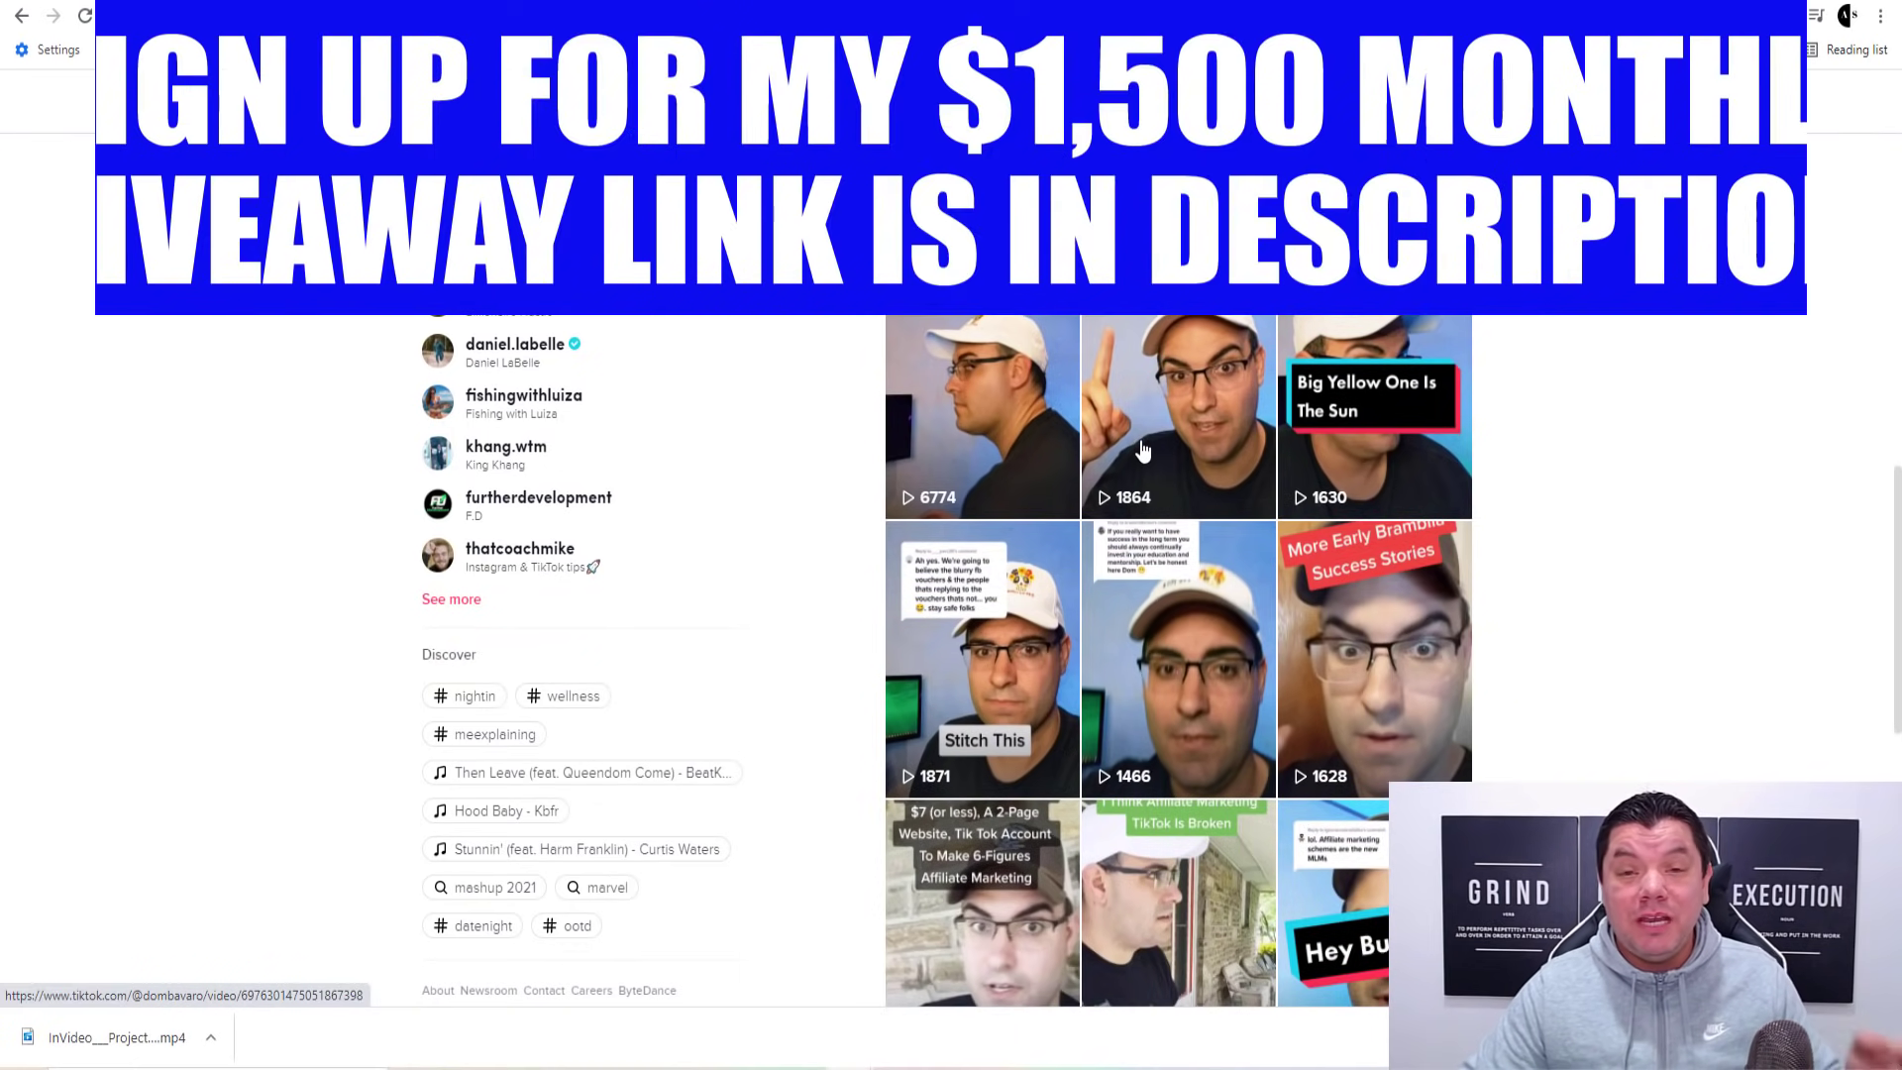